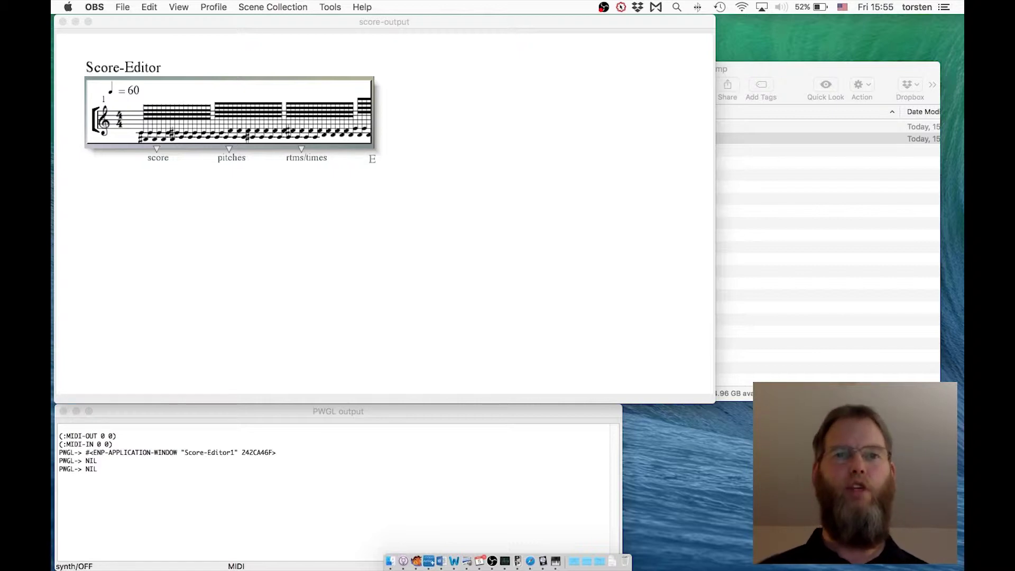
Set PWGL's MIDI Redirect to QuickTime.
left_click(437, 179)
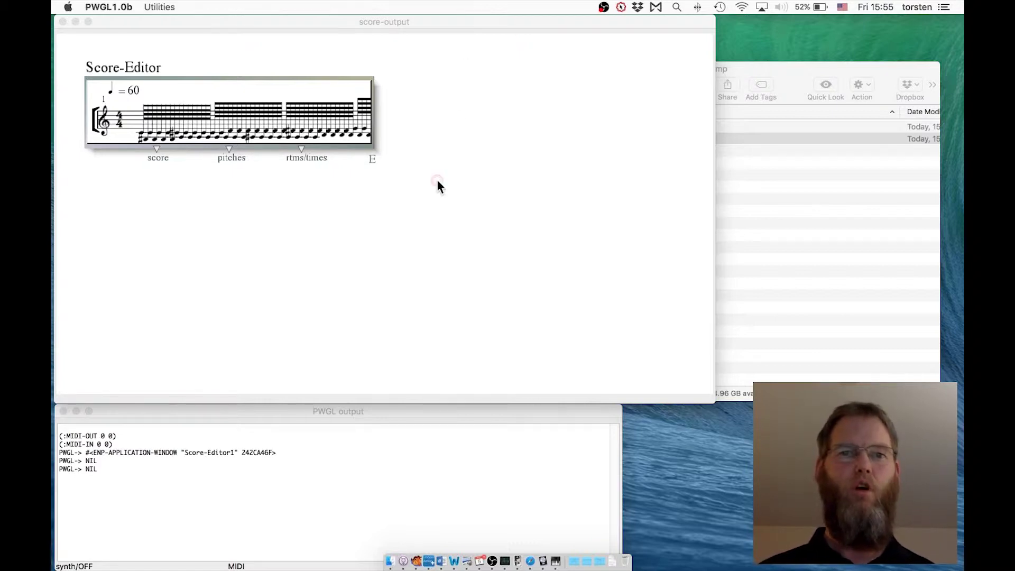
left_click(221, 8)
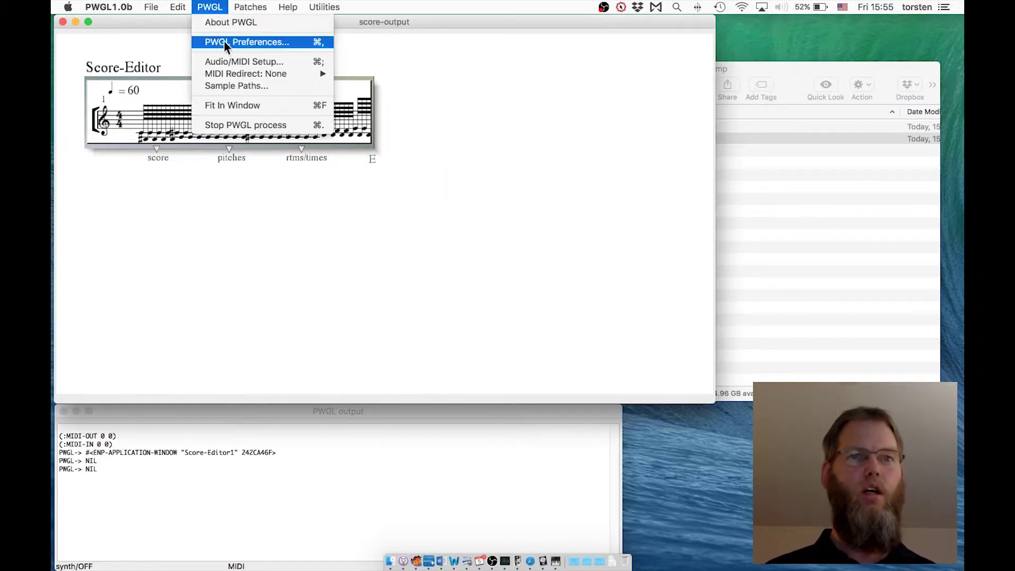
left_click(344, 73)
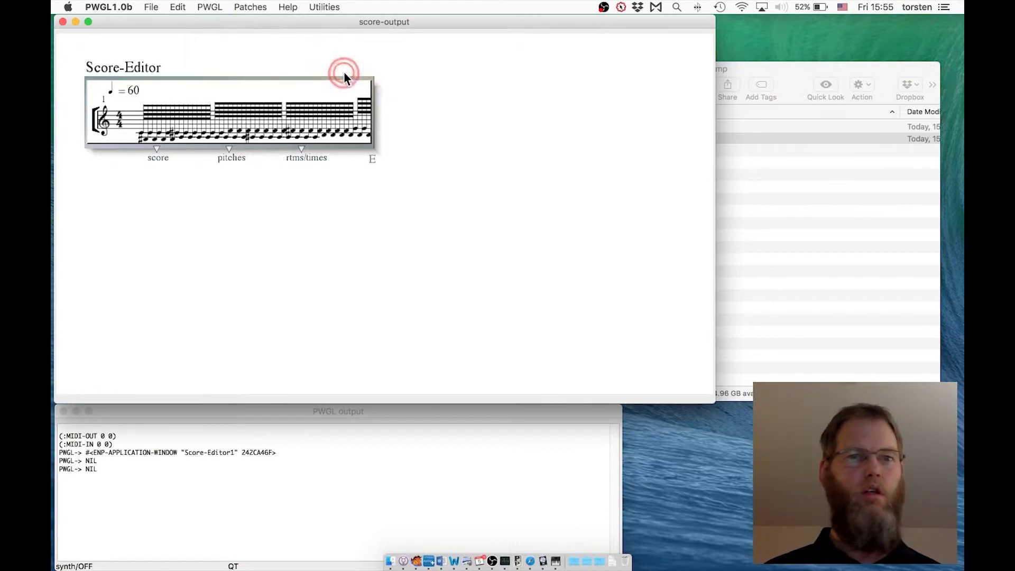
Select the Score-Editor box in the score-output patch, play its score and stop the playback.
left_click(111, 64)
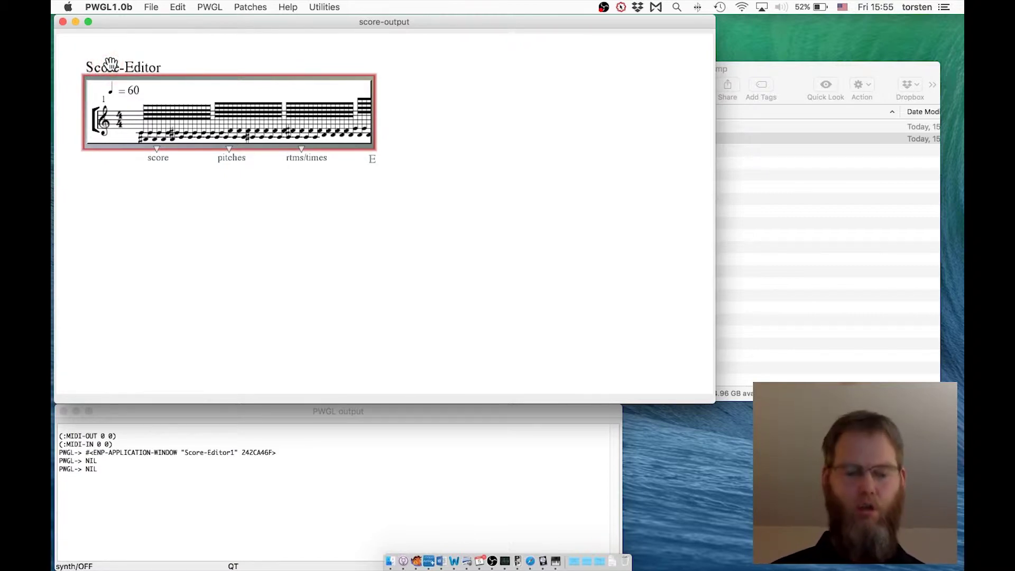
key("space")
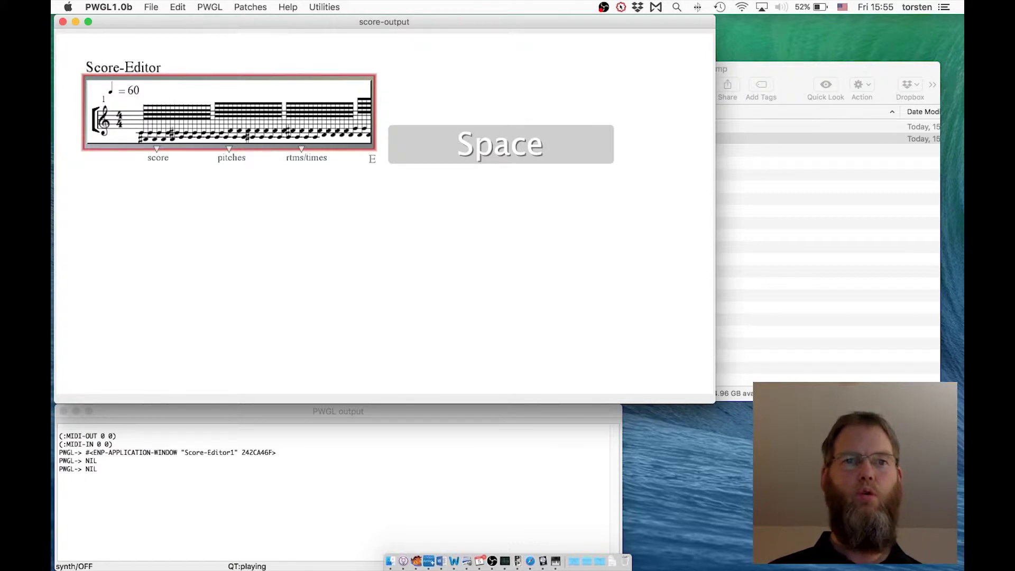
key("space")
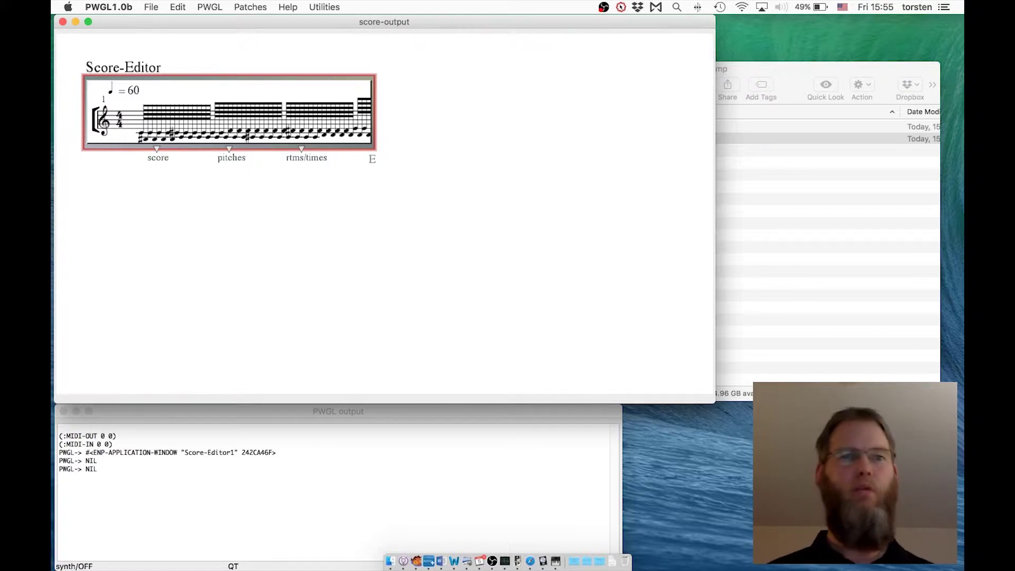
Set the MIDI Redirect to None so that the score is sent out as plain MIDI.
left_click(209, 8)
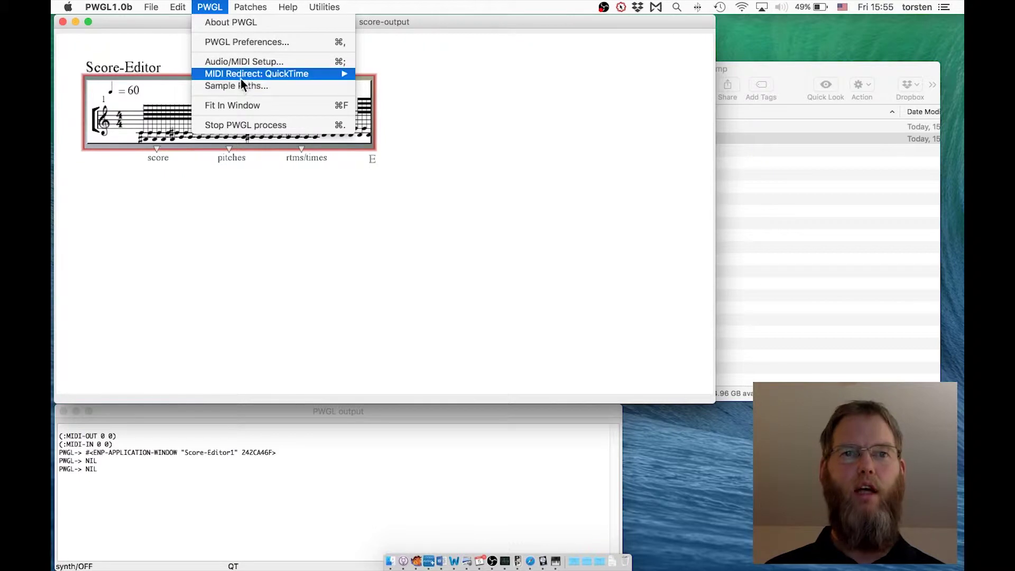
mouse_move(241, 78)
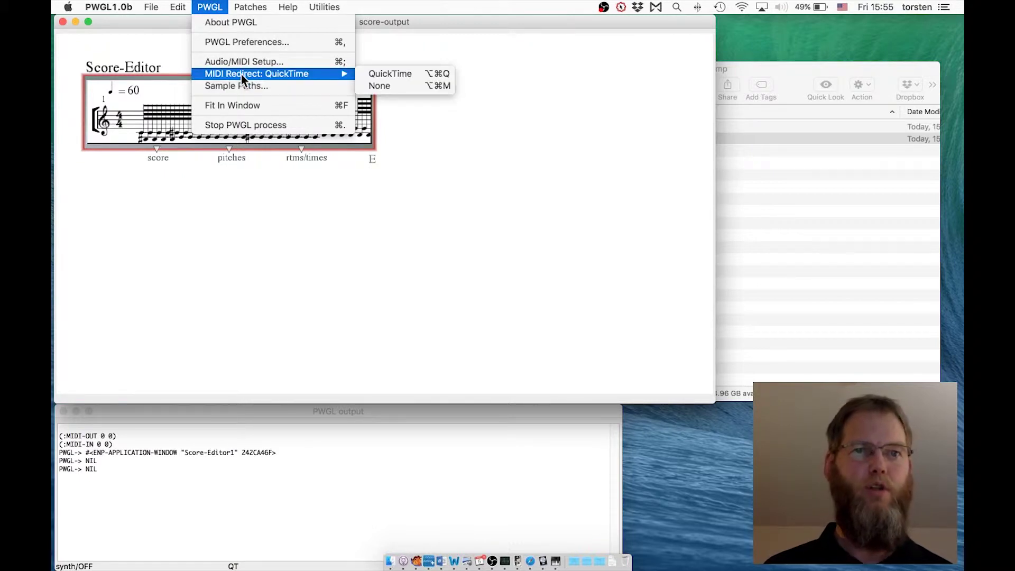
left_click(379, 86)
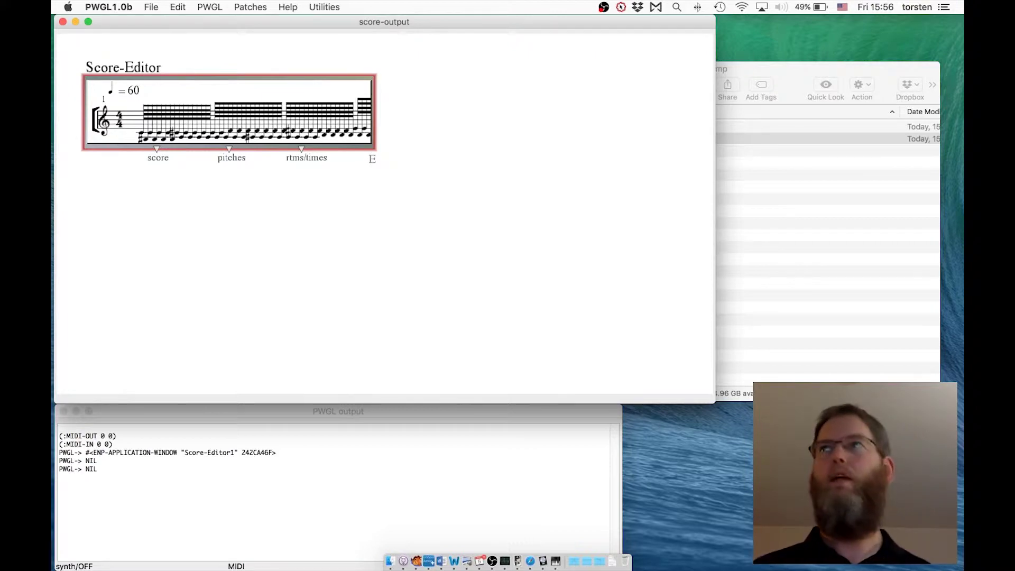
Switch to Logic Pro X, fit the score-output-piano project window to the screen and select the Boesendorfer Grand Piano sound.
key("super+Tab")
left_click_drag(962, 1, 873, 97)
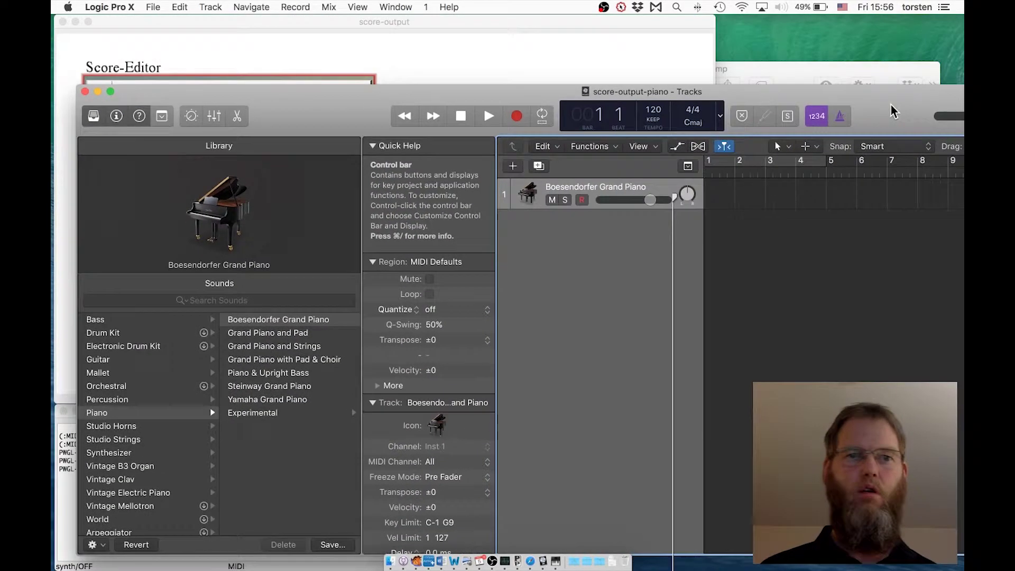
left_click(111, 94)
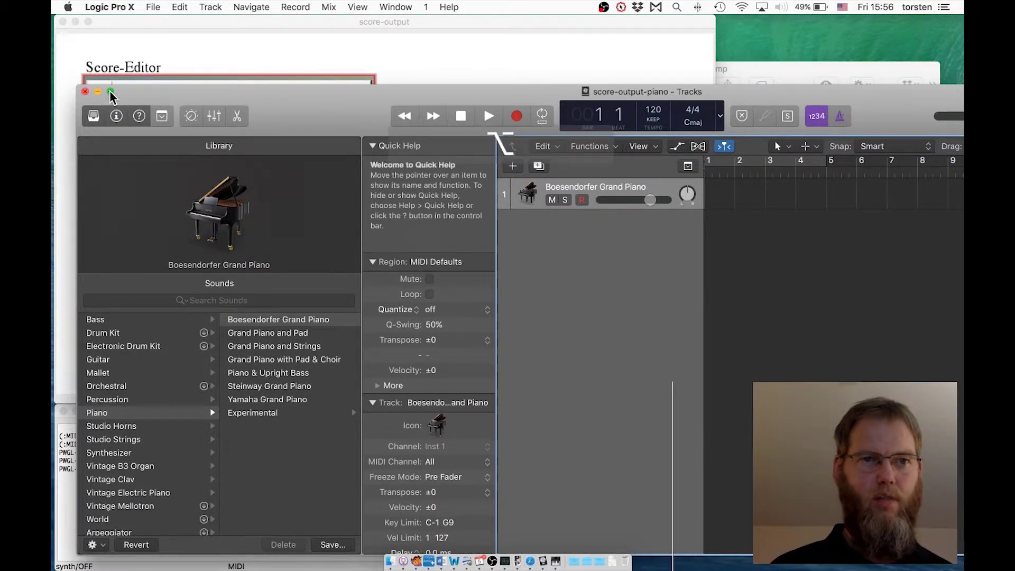
left_click(111, 94)
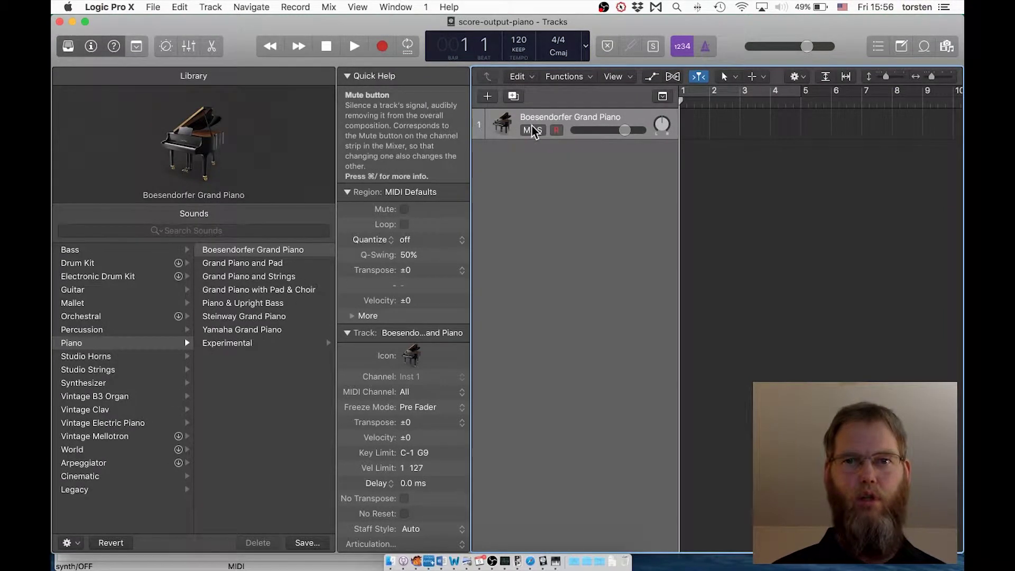
left_click(242, 261)
left_click(312, 249)
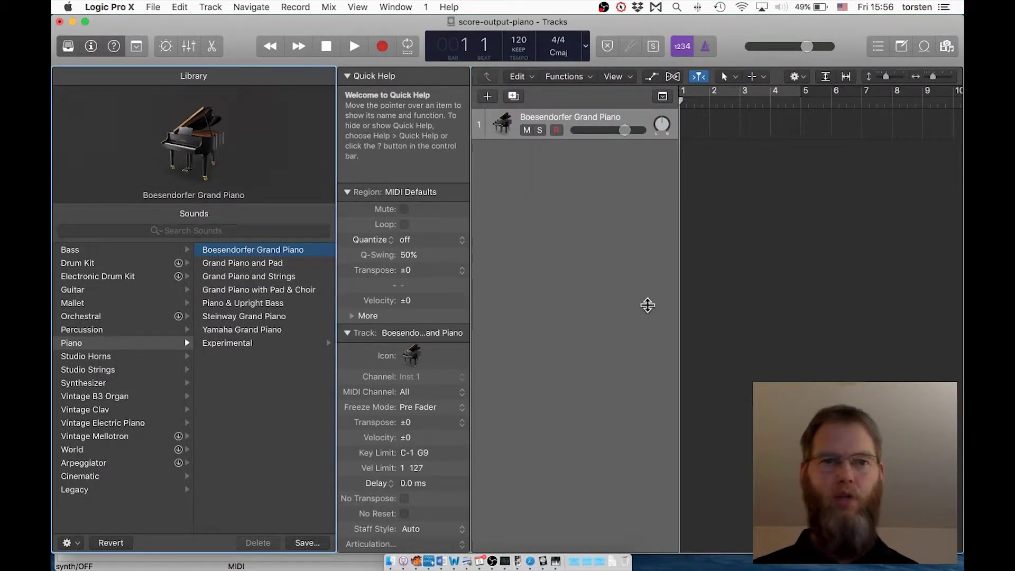
Return to the score-output patch in PWGL and check the current MIDI Redirect setting.
key("super+Tab")
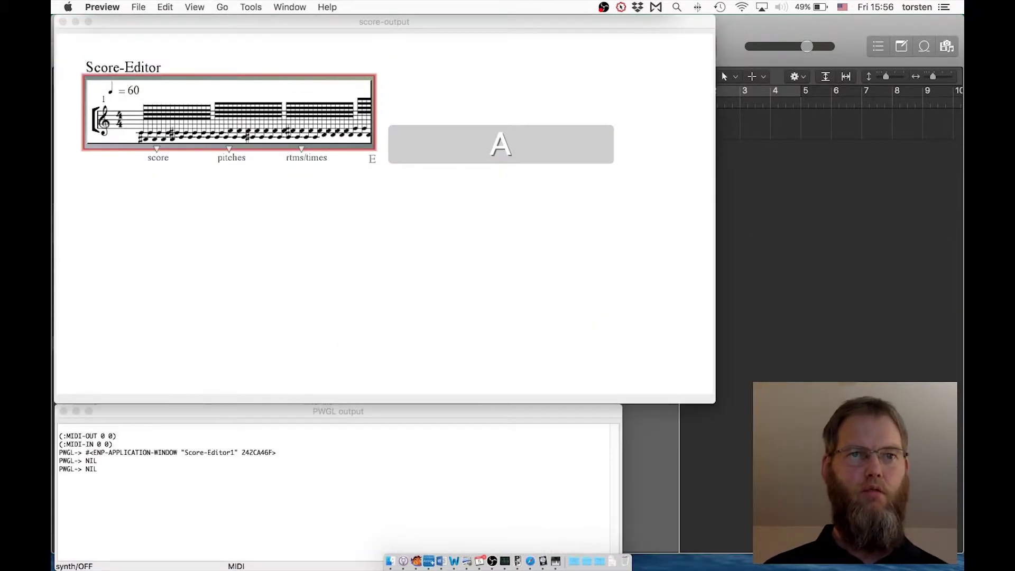
left_click(256, 229)
left_click(209, 7)
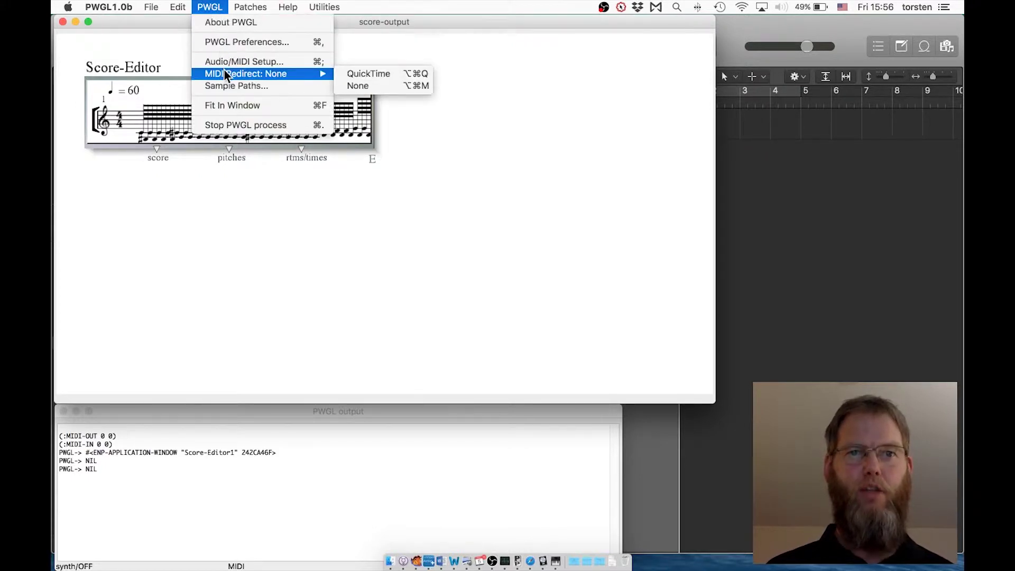
left_click(203, 320)
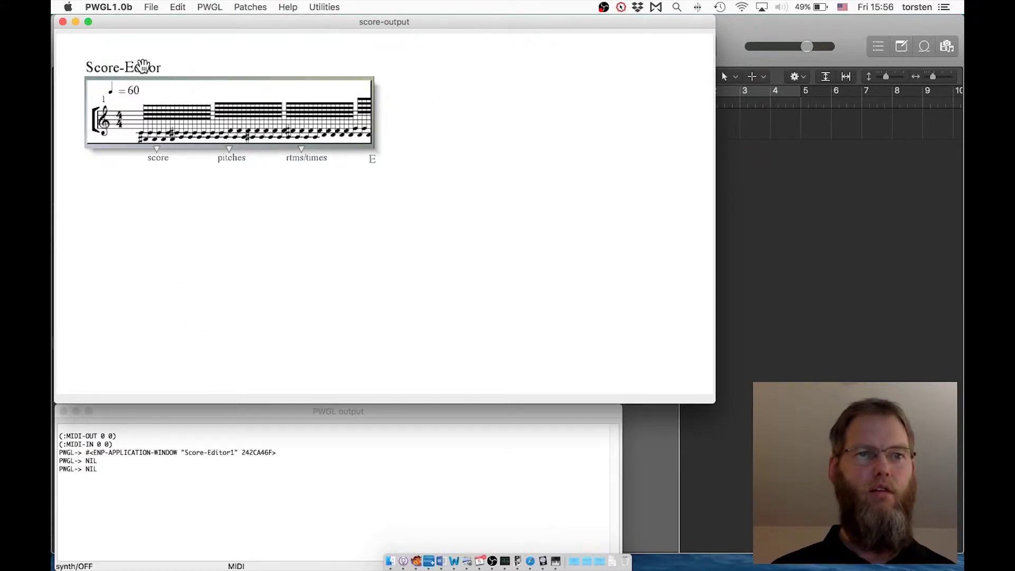
Play the Score-Editor box's score, view the incoming MIDI on Logic Pro X's piano track, and stop the playback from PWGL.
left_click(142, 66)
key("space")
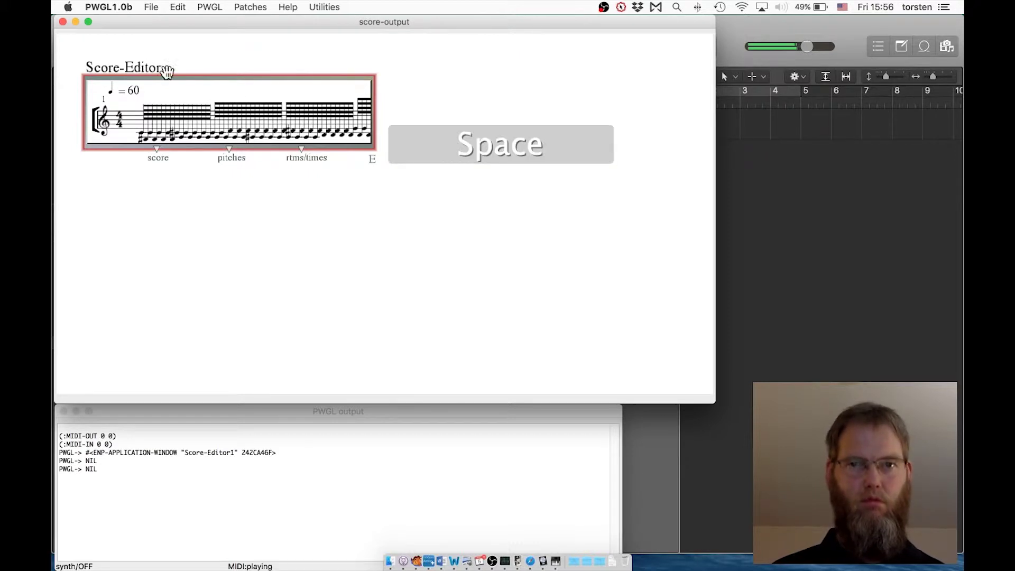
left_click(886, 349)
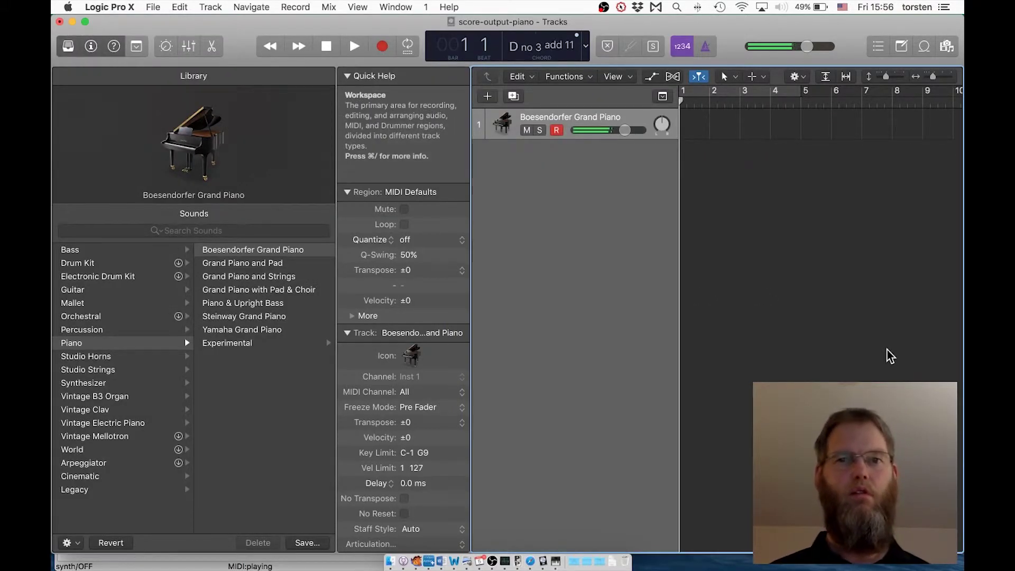
key("super+Tab")
key("space")
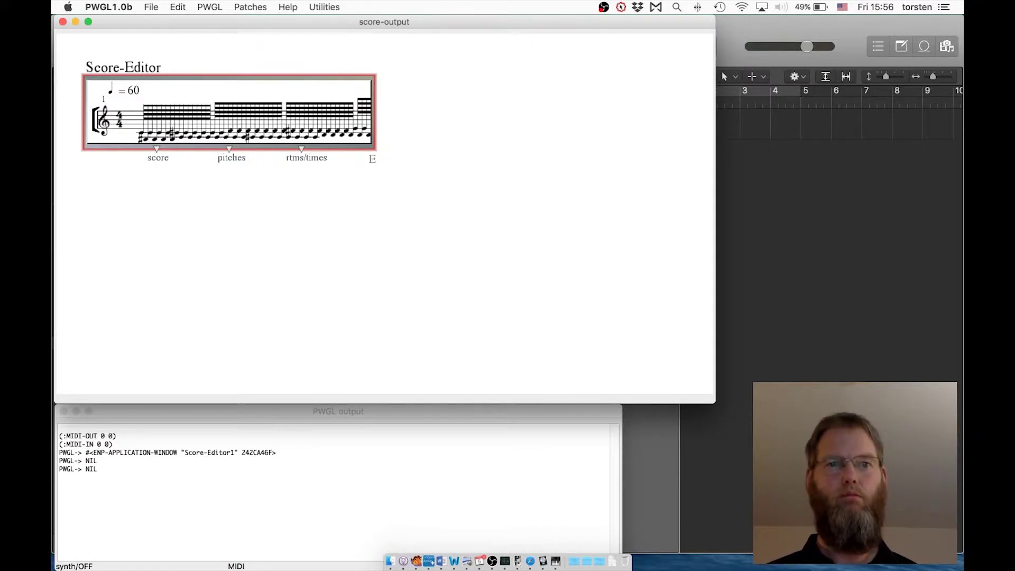
left_click(703, 458)
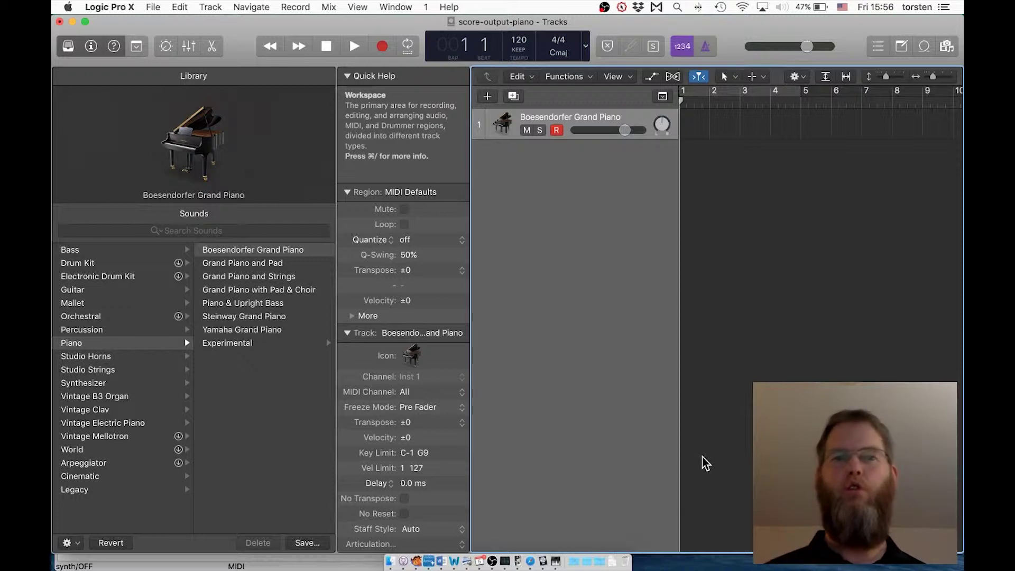
key("super")
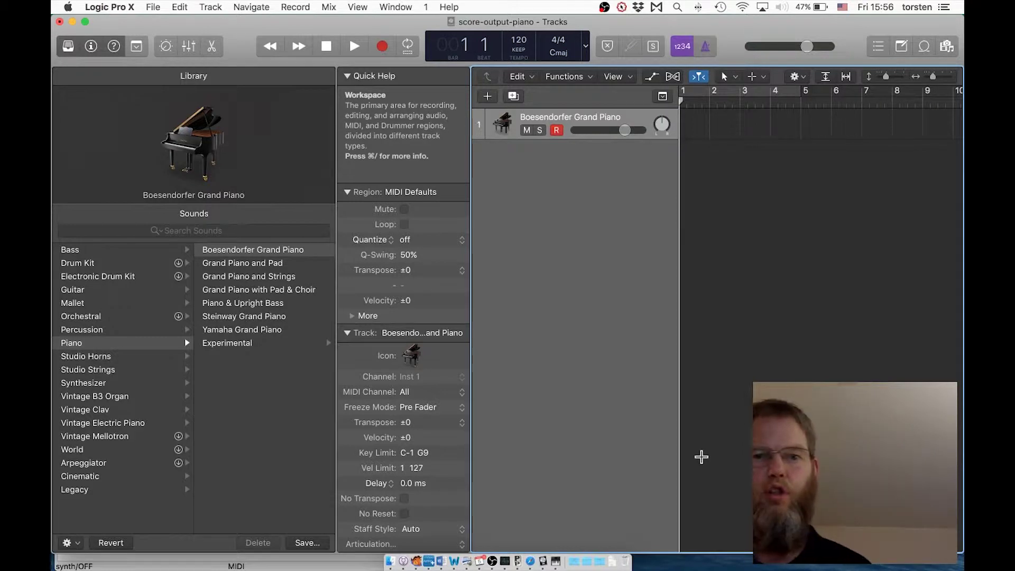
key("super+Tab")
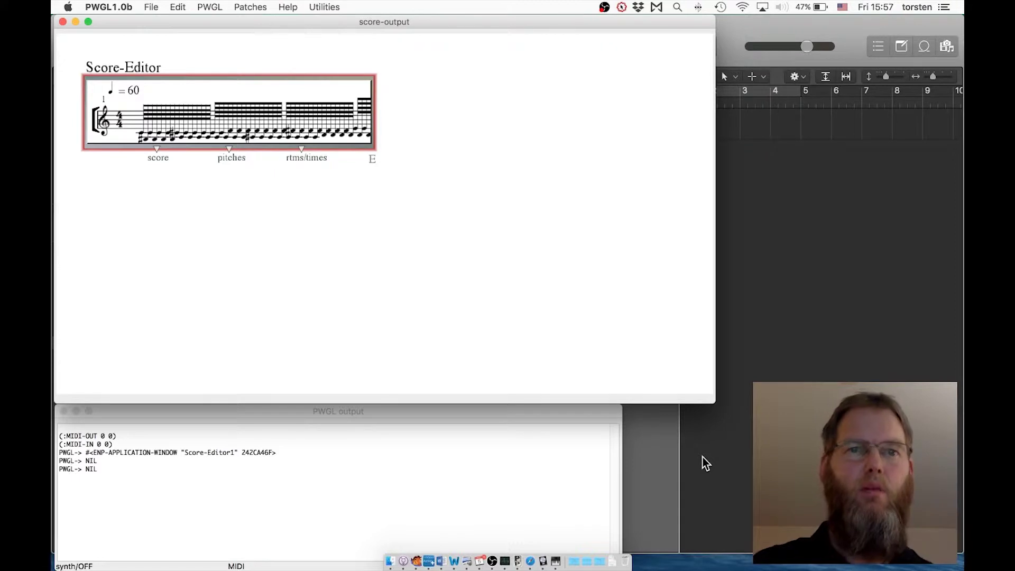
left_click(373, 317)
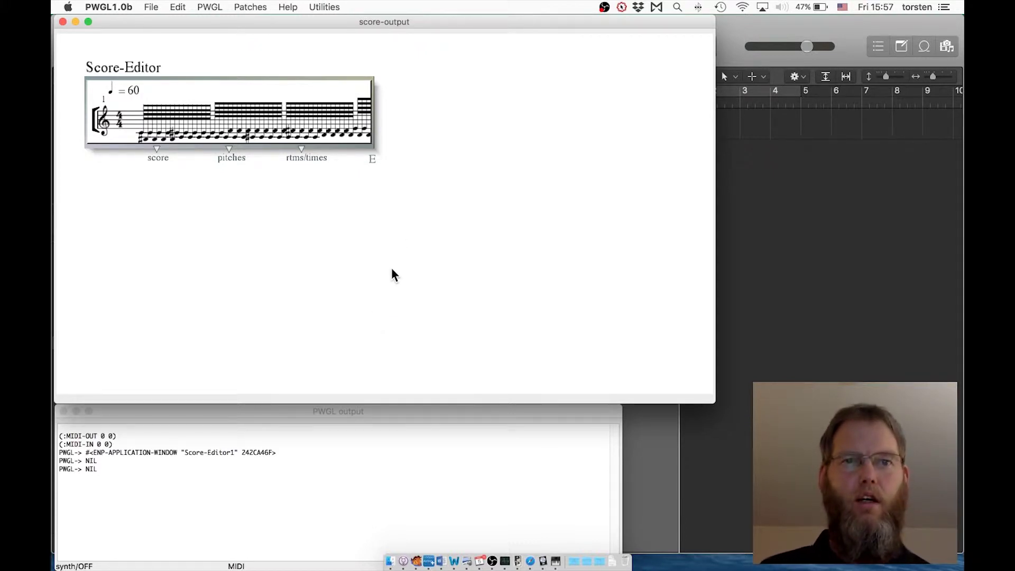
Switch to the Audio MIDI Setup application to show its MIDI Studio window.
key("super+Tab")
key("super+Tab")
key("super+Tab")
key("super+Tab")
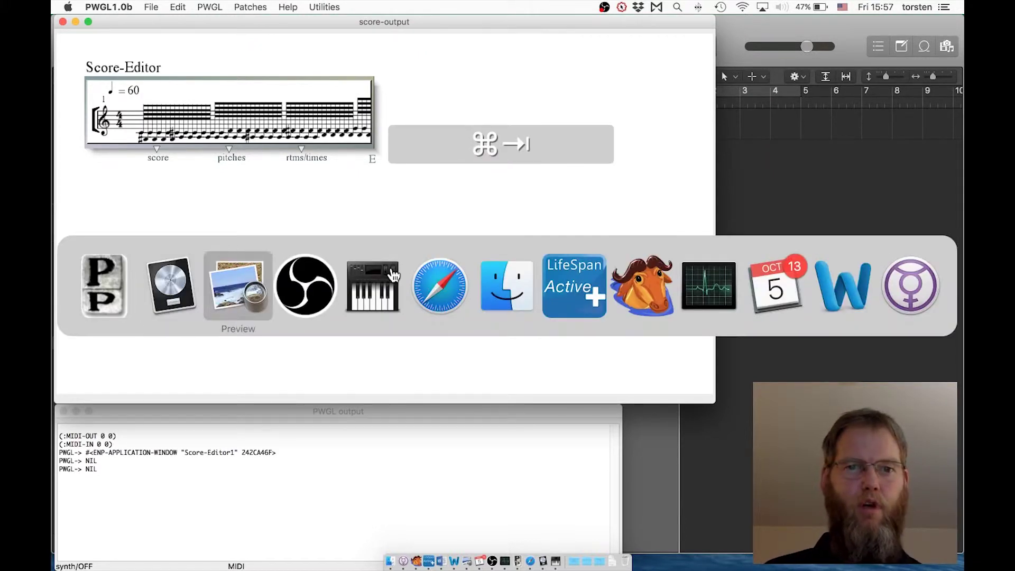
key("a")
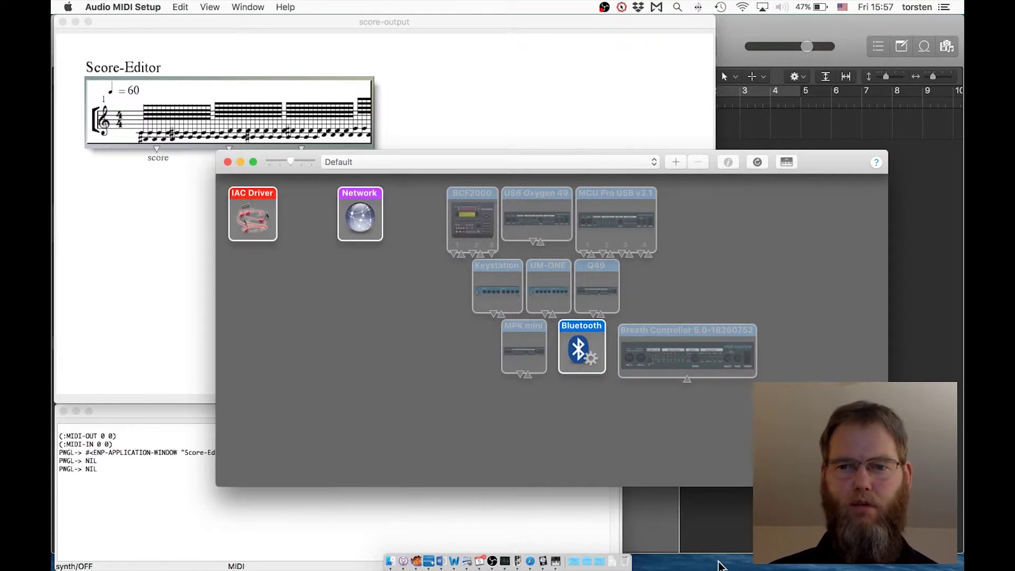
Open a new Finder window and go to the Utilities folder.
left_click(719, 563)
key("super+n")
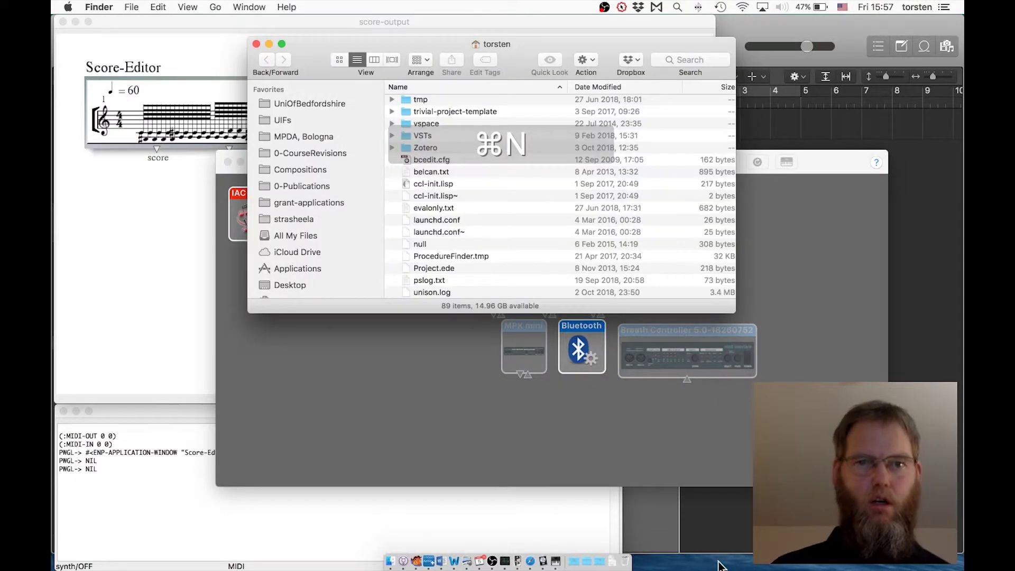
key("super+shift+h")
key("super+shift+u")
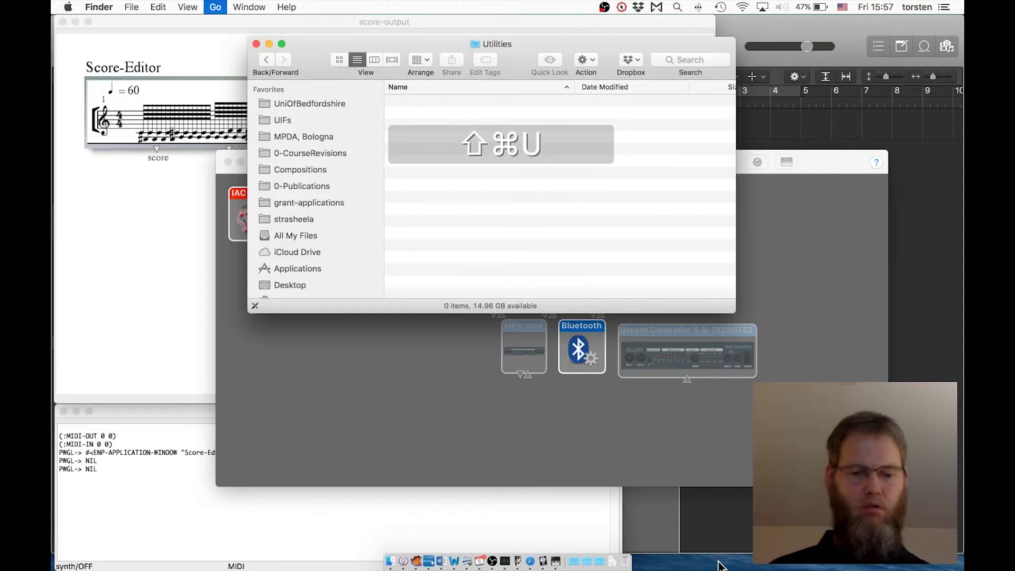
Examine the Utilities folder's path, point out Audio MIDI Setup.app in its file list, and close the Finder window.
left_click(490, 43, "super")
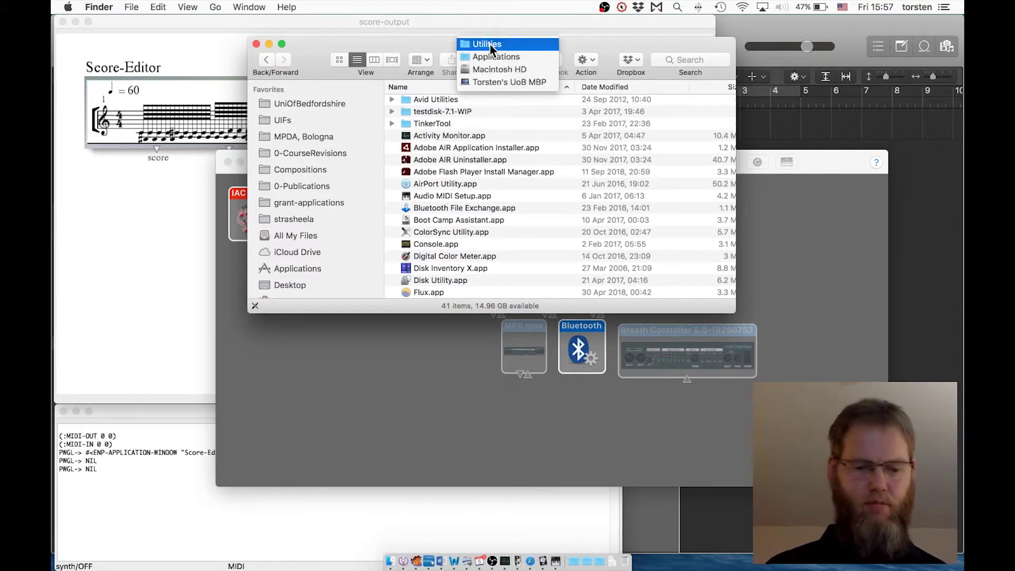
key("alt+super+8")
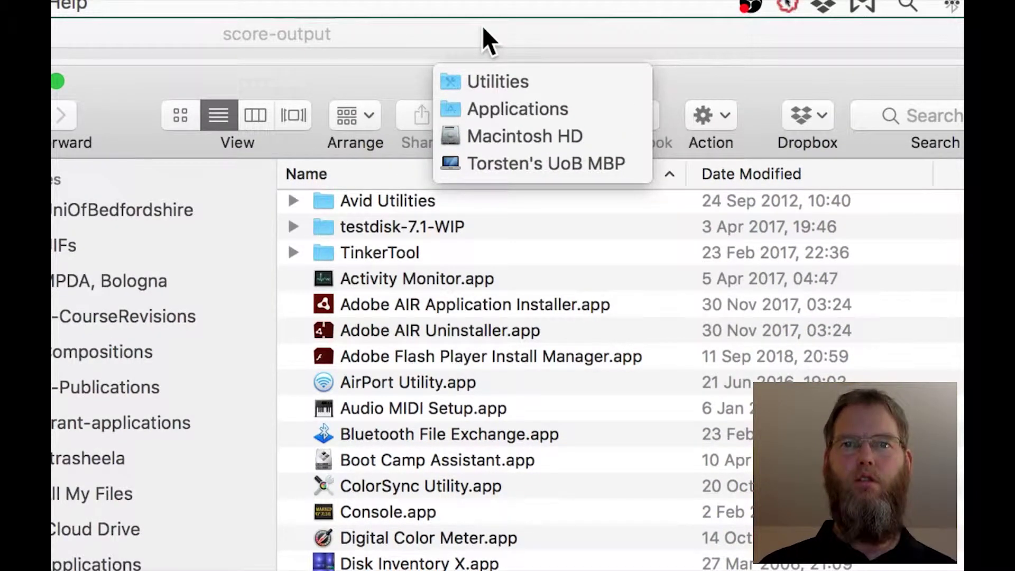
key("alt+super+8")
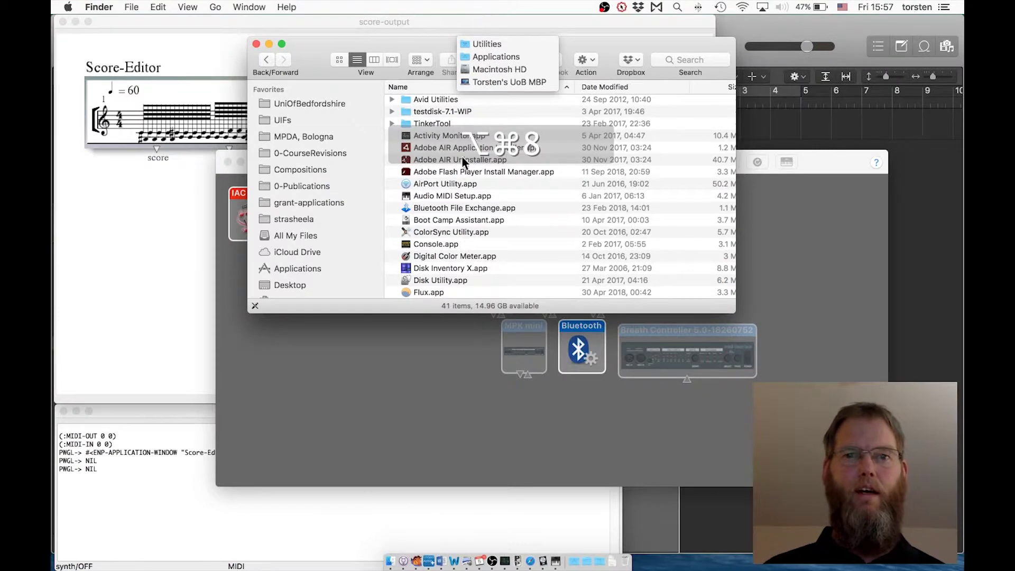
left_click(499, 248)
left_click(461, 197)
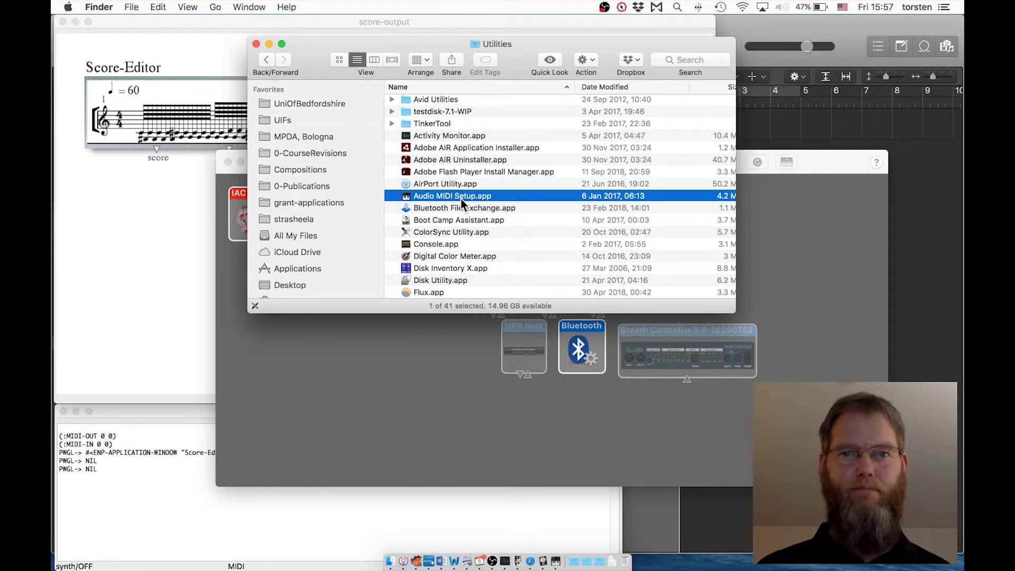
key("super+w")
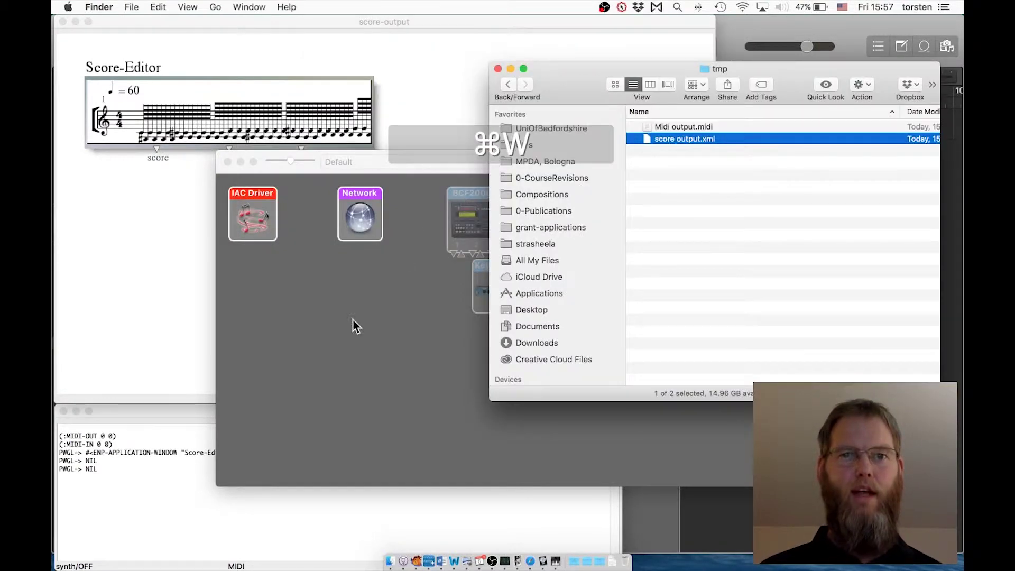
Return to Audio MIDI Setup and show its Audio Devices window.
left_click(328, 357)
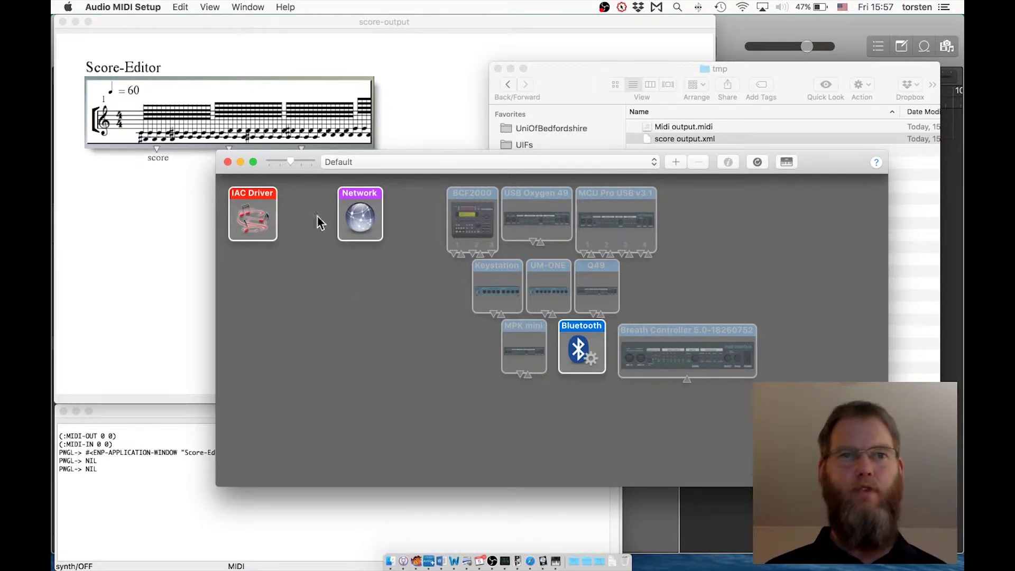
left_click(248, 6)
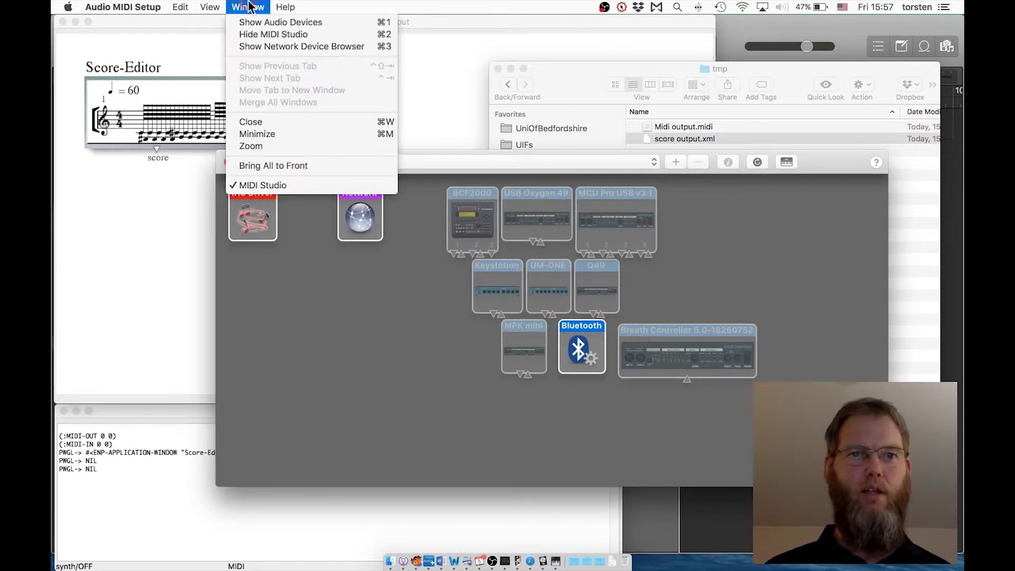
left_click(262, 27)
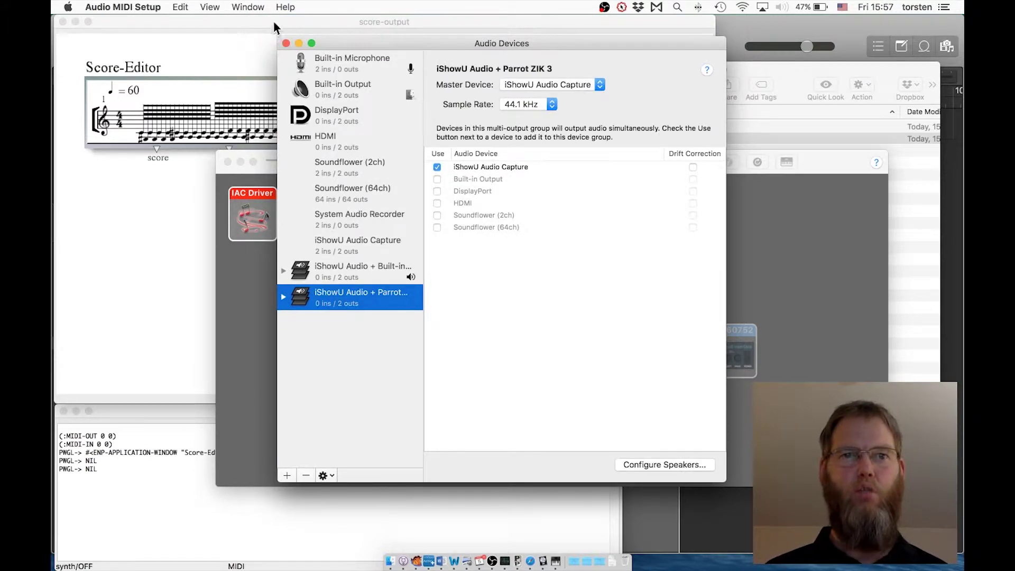
Close the Audio Devices window to return to the MIDI Studio window.
left_click(245, 7)
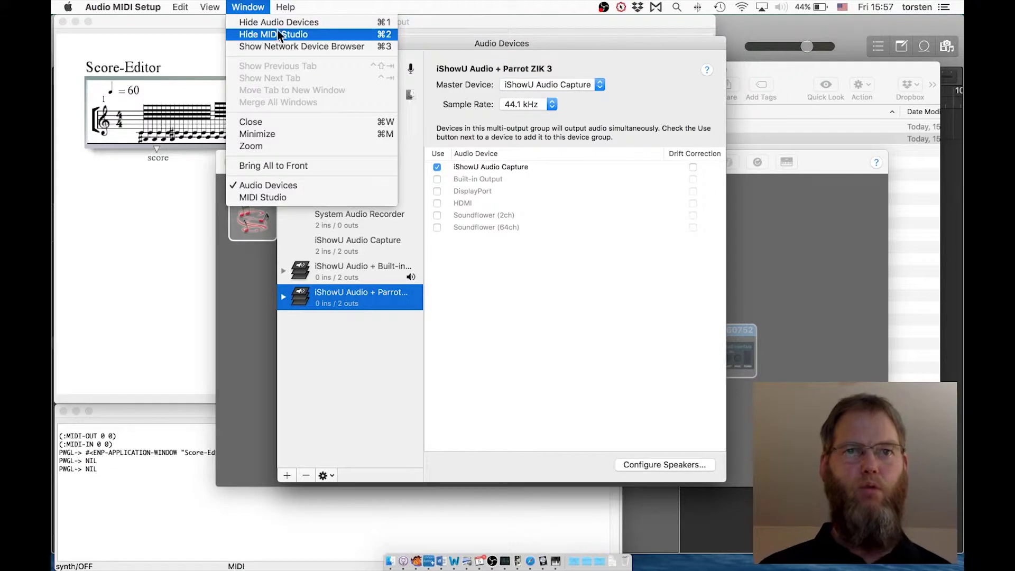
key("Escape")
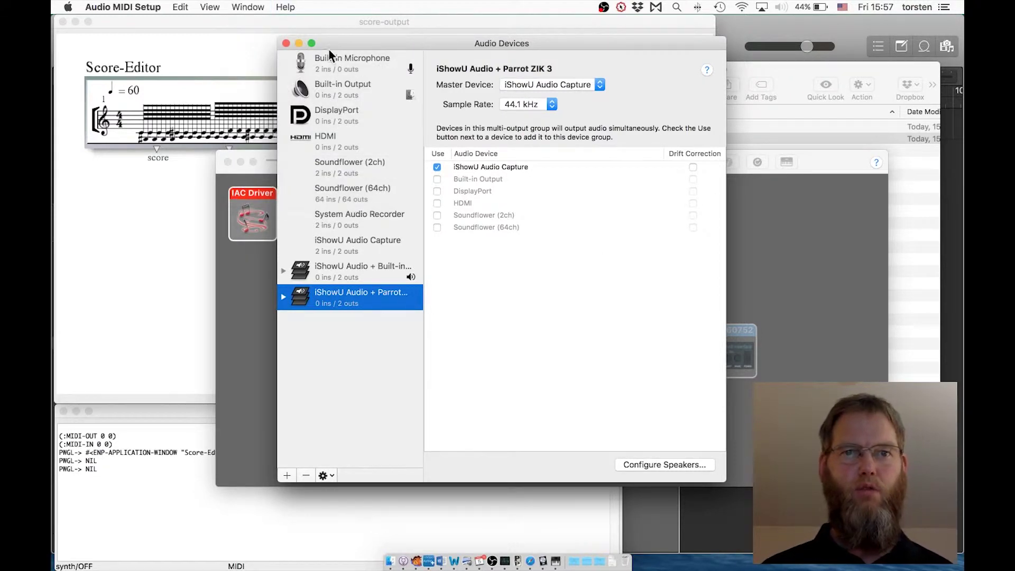
left_click(286, 43)
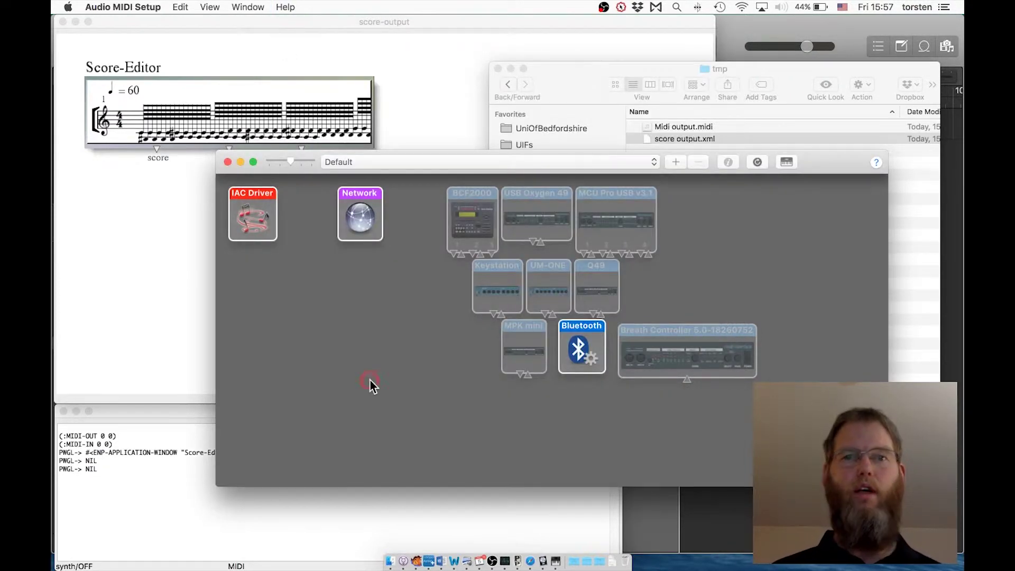
Open the IAC Driver's properties in MIDI Studio, review its IAC Bus ports, and apply the driver settings.
left_click(252, 209)
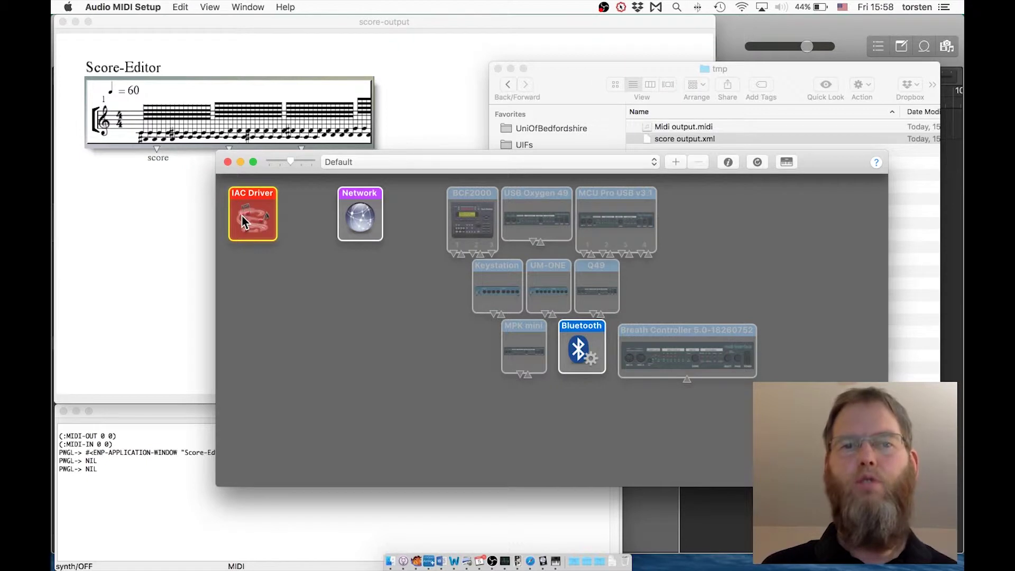
double_click(242, 221)
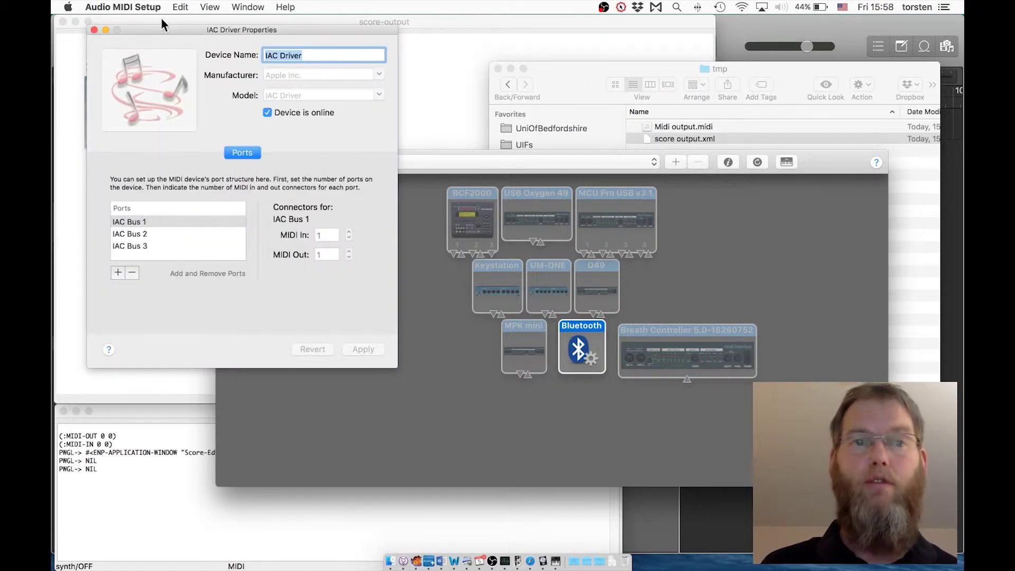
left_click_drag(160, 29, 161, 80)
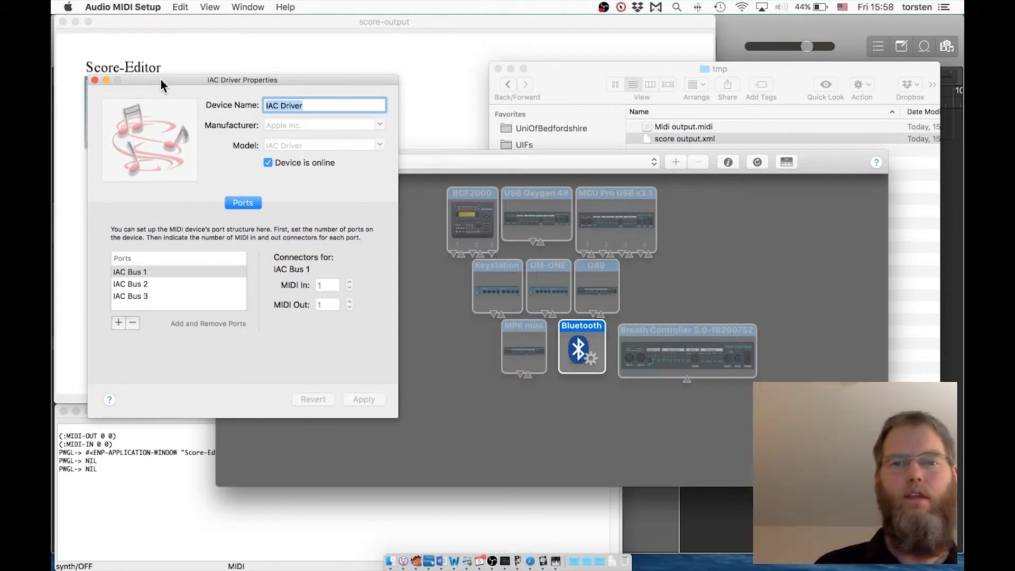
left_click(161, 295)
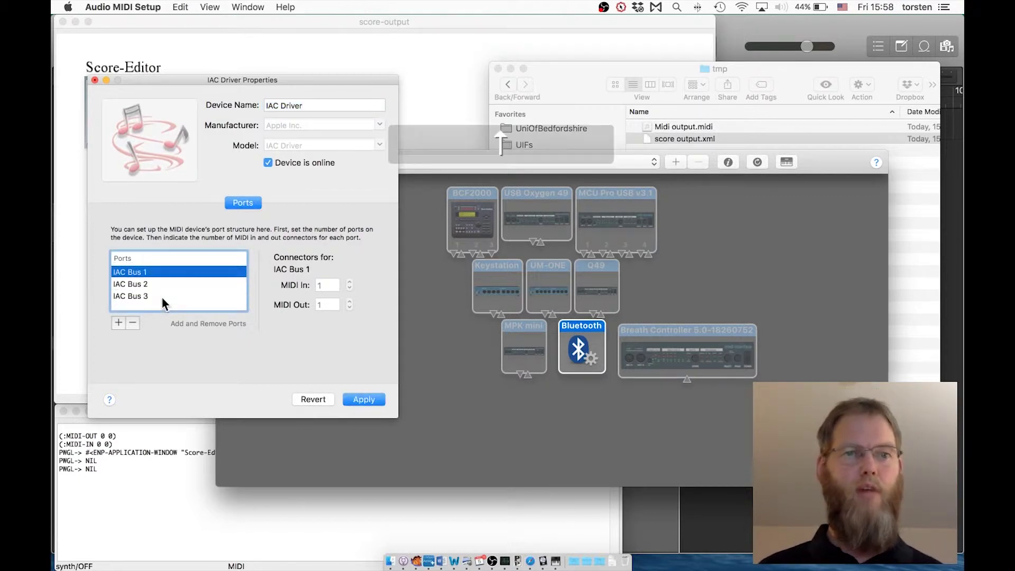
left_click(163, 298)
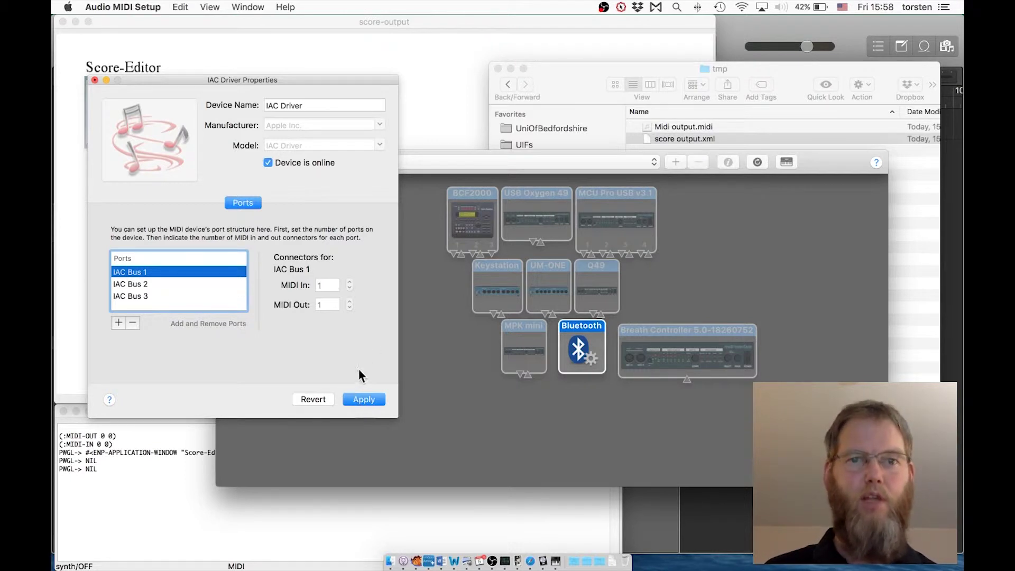
left_click(364, 400)
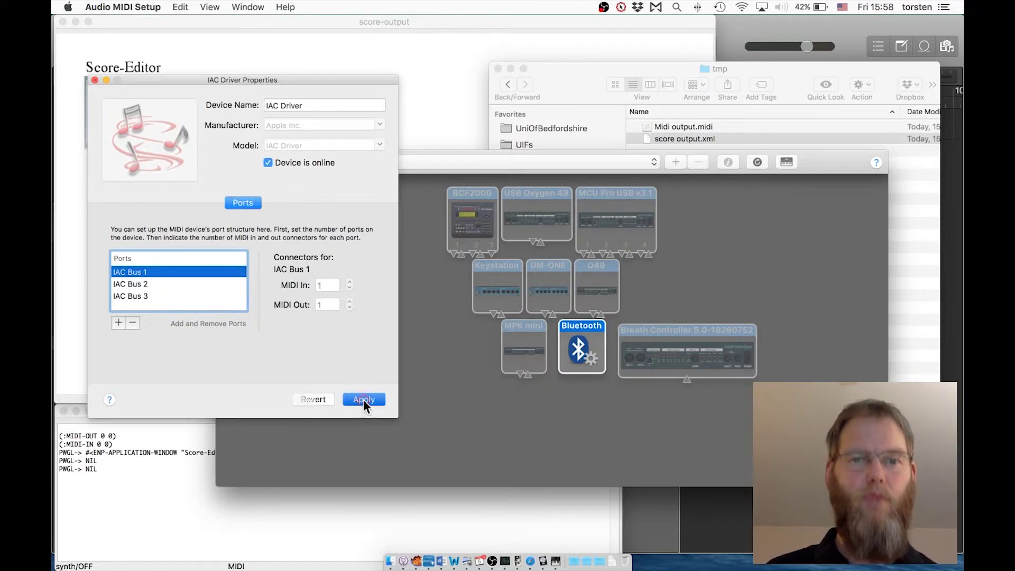
Quit Audio MIDI Setup and switch to PWGL's score-output patch.
left_click(468, 442)
key("super+q")
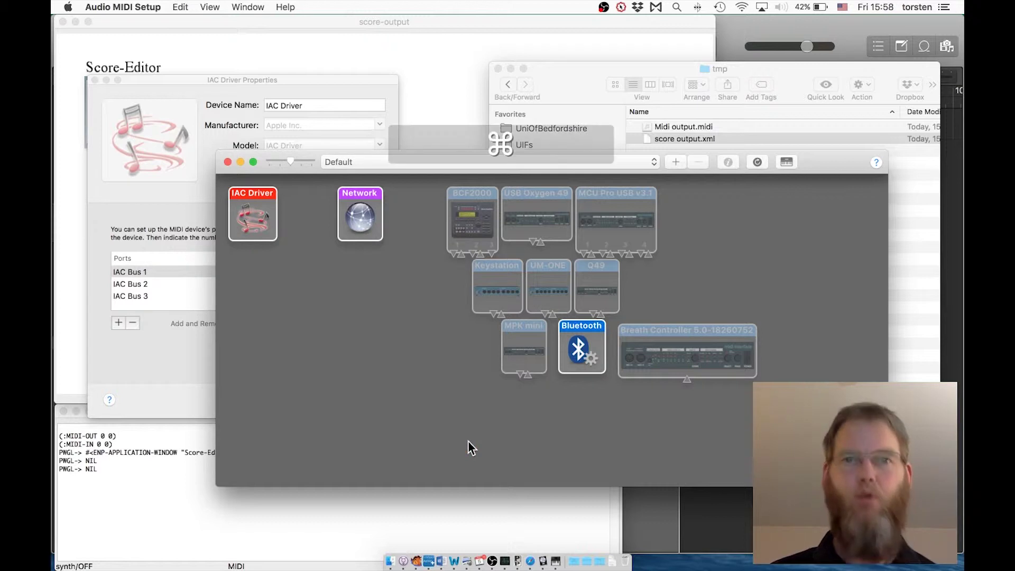
left_click(351, 291)
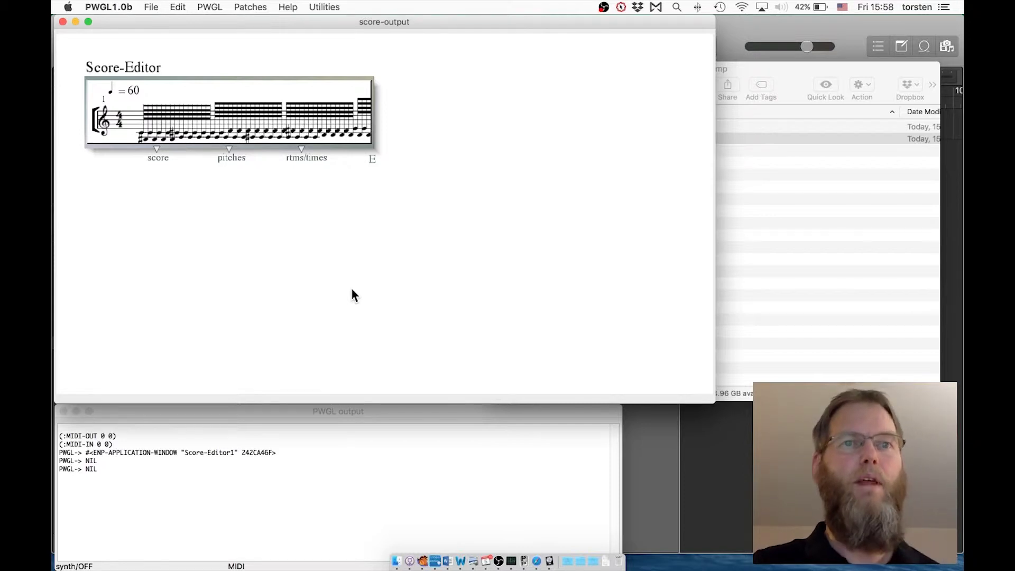
Open PWGL's MIDI preferences, check that the IAC Device Name is IAC Driver, and confirm the preferences.
left_click(207, 7)
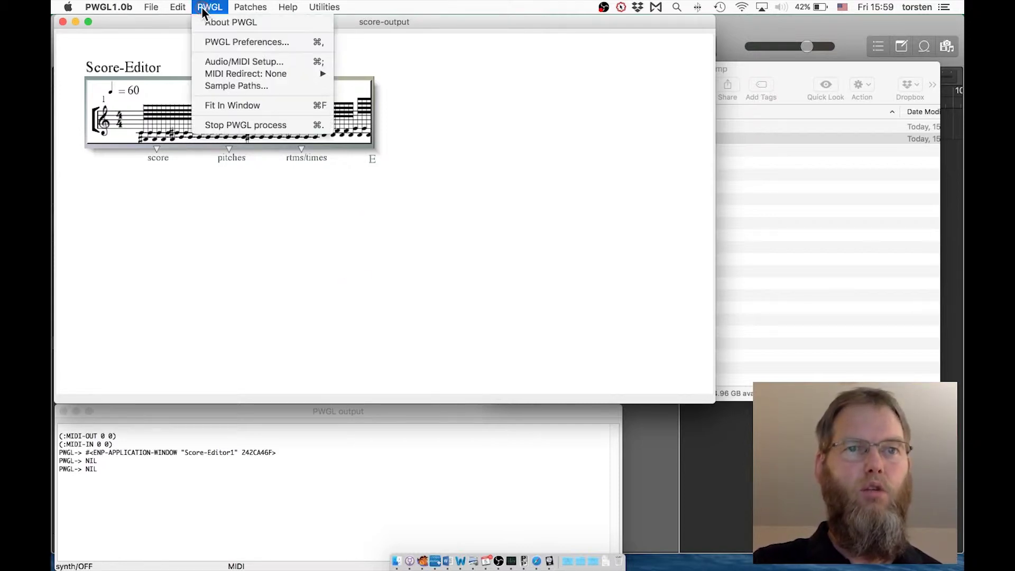
left_click(233, 42)
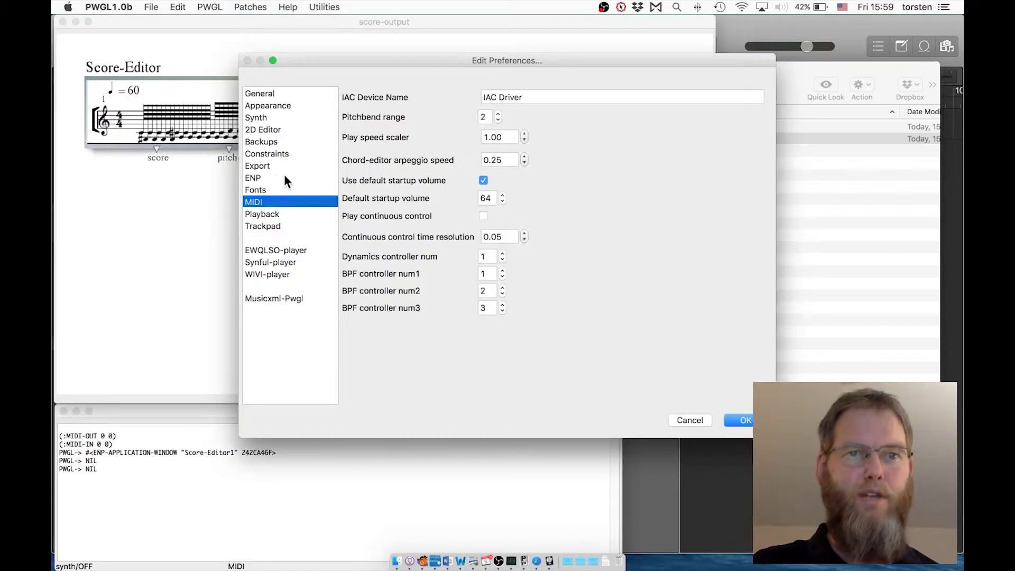
left_click(271, 192)
left_click(268, 199)
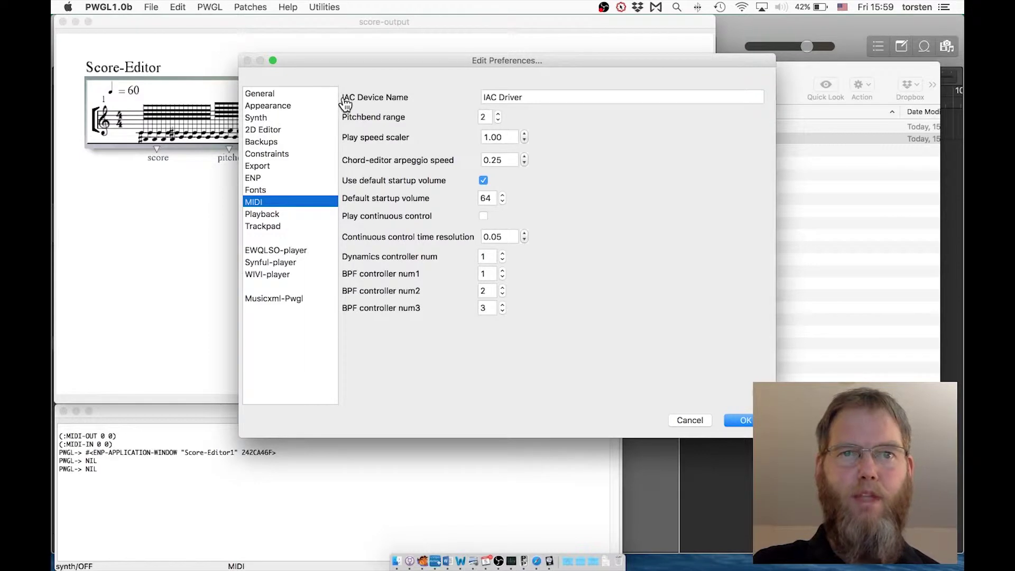
triple_click(521, 97)
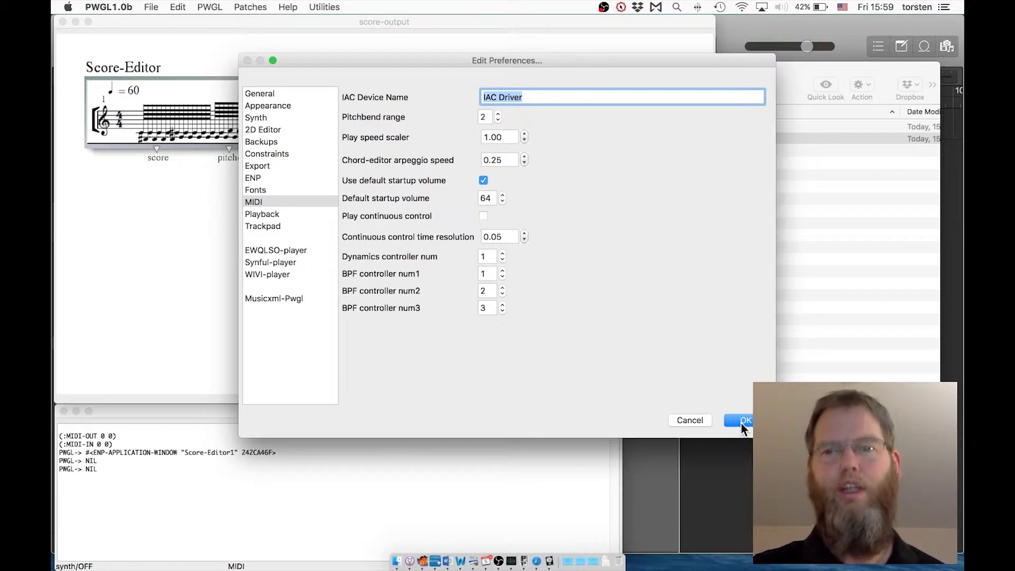
left_click(740, 422)
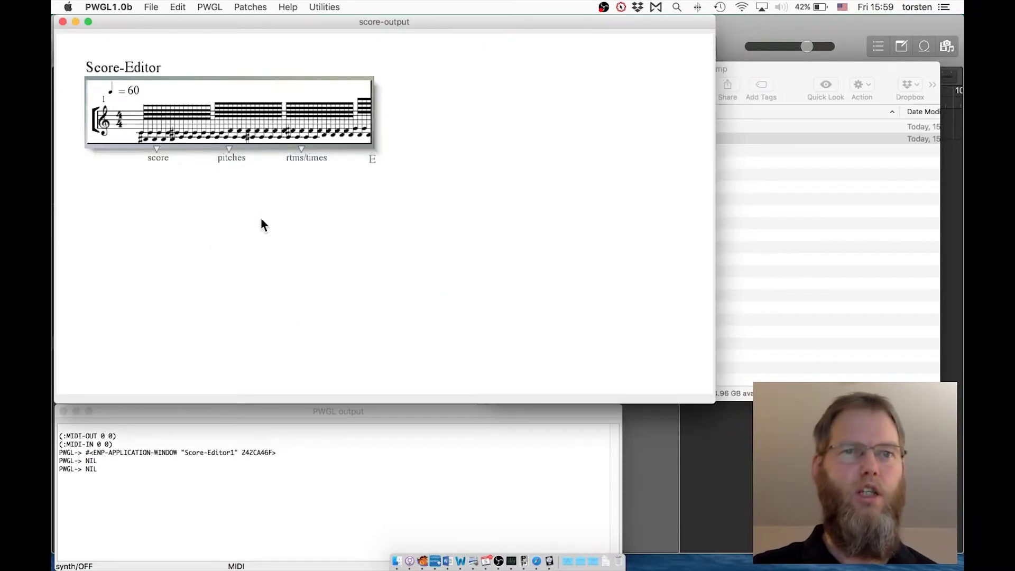
In PWGL's Audio/MIDI Setup, use iac-driver_-iac-bus-1 for both midi out A and midi in, and confirm.
left_click(211, 8)
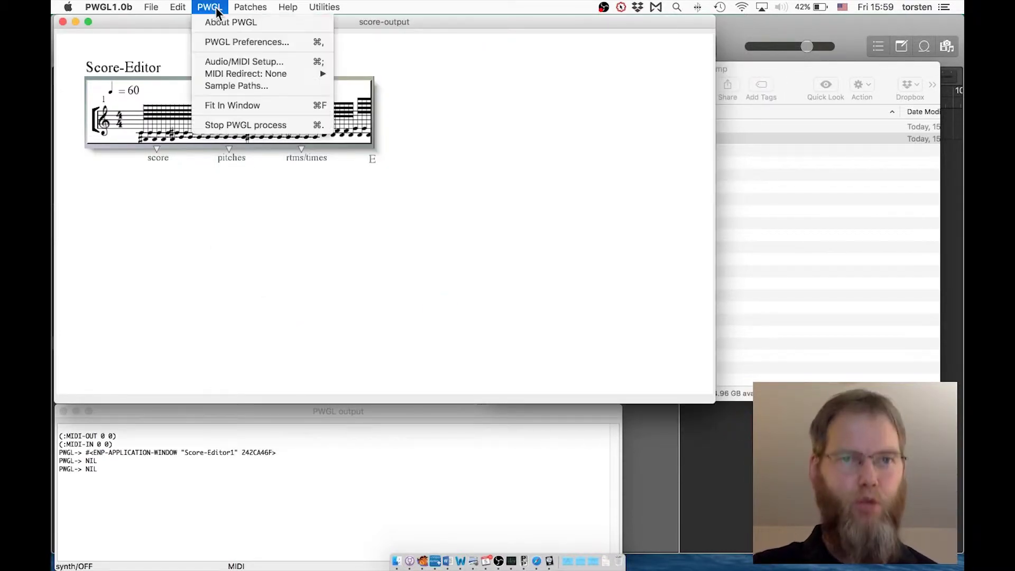
left_click(219, 62)
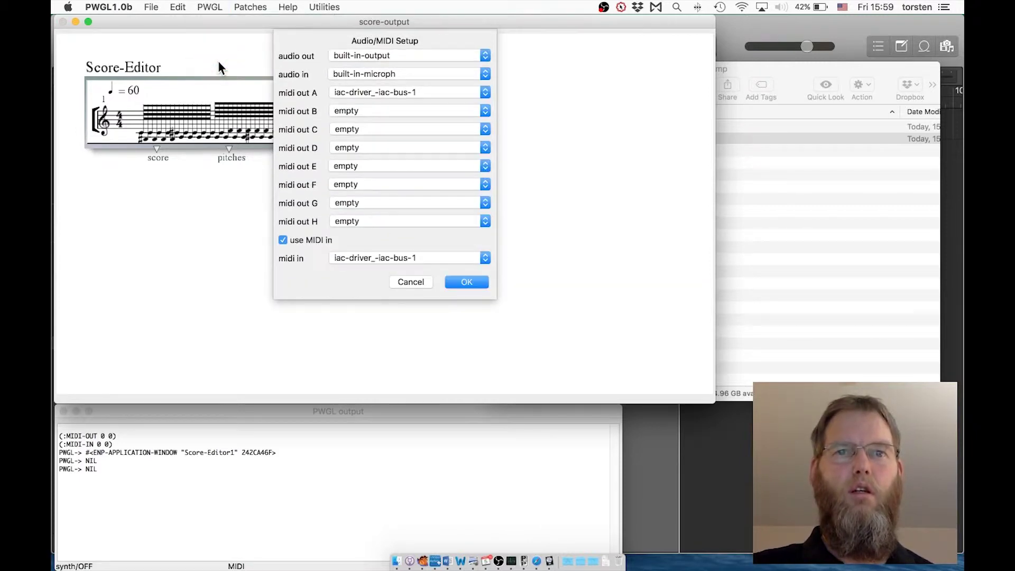
left_click(353, 93)
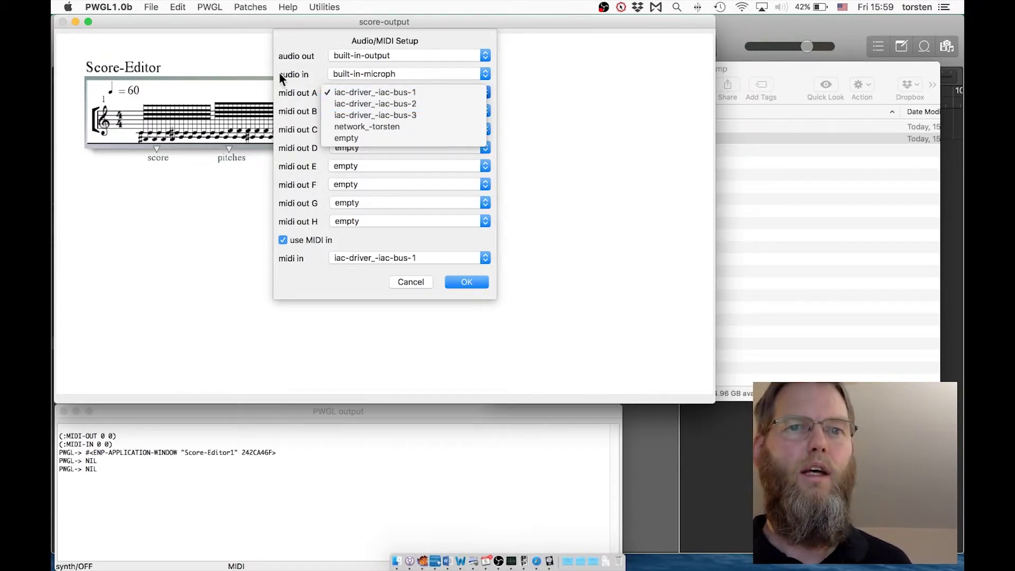
left_click(293, 96)
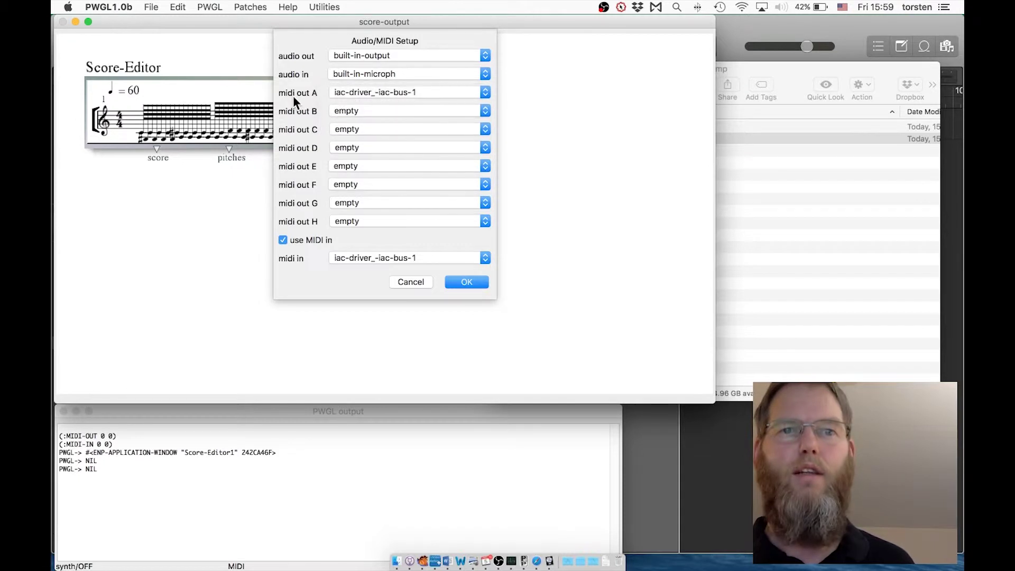
left_click(350, 255)
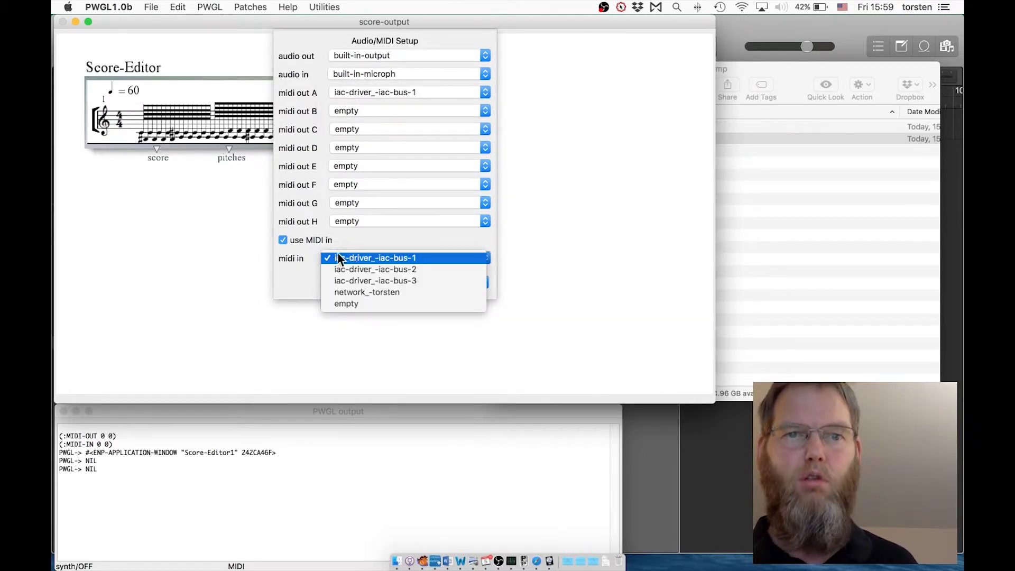
left_click(286, 272)
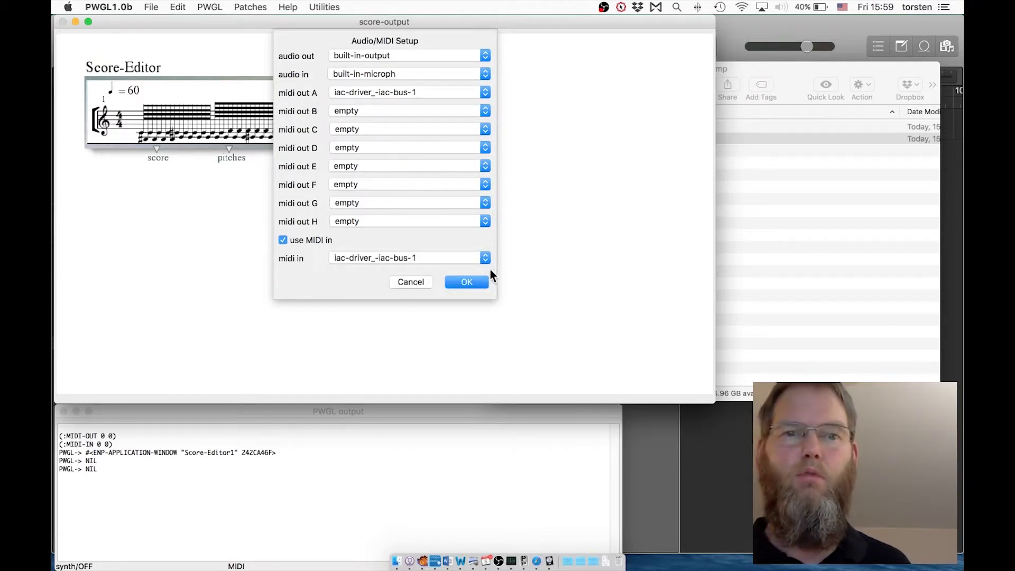
left_click(468, 283)
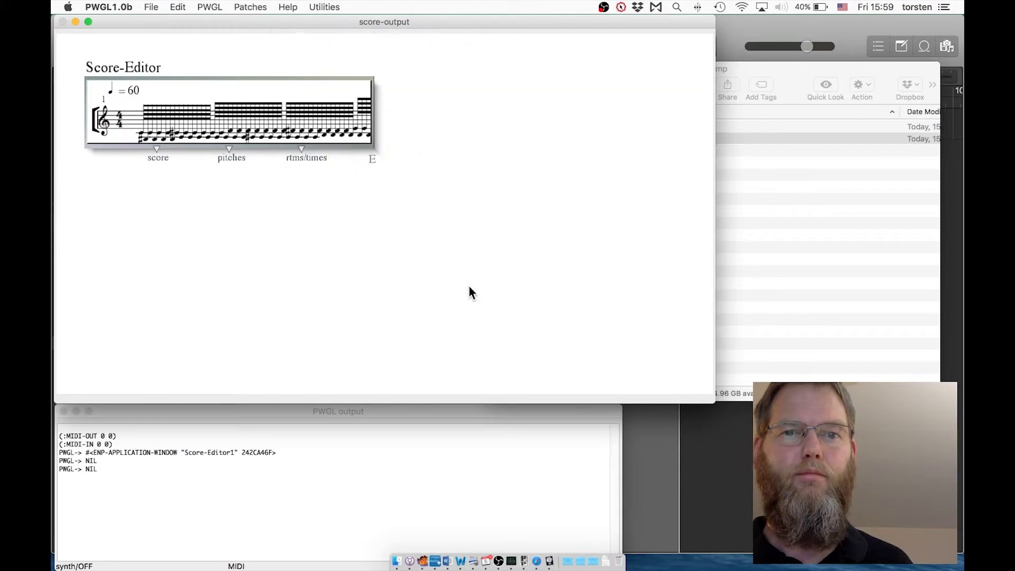
Set PWGL's MIDI Redirect to None.
left_click(211, 7)
mouse_move(289, 79)
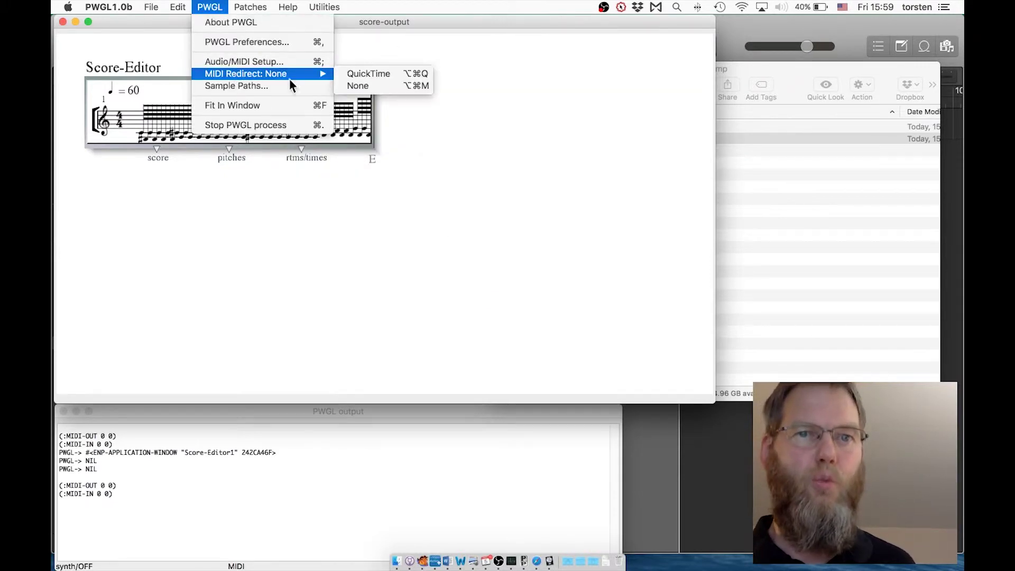
left_click(390, 87)
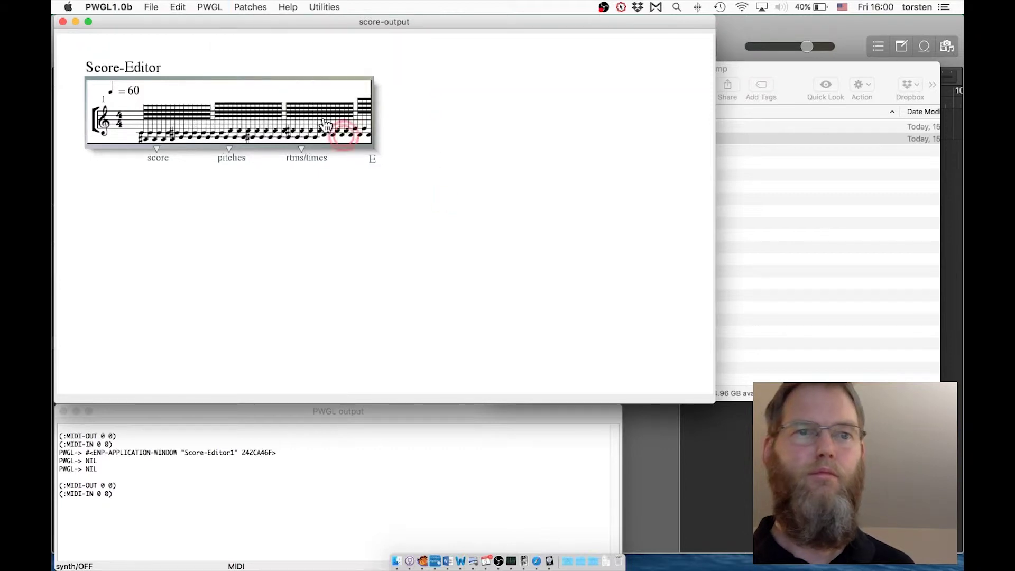
Play the score of the Score-Editor box and switch to Logic Pro X.
left_click(138, 66)
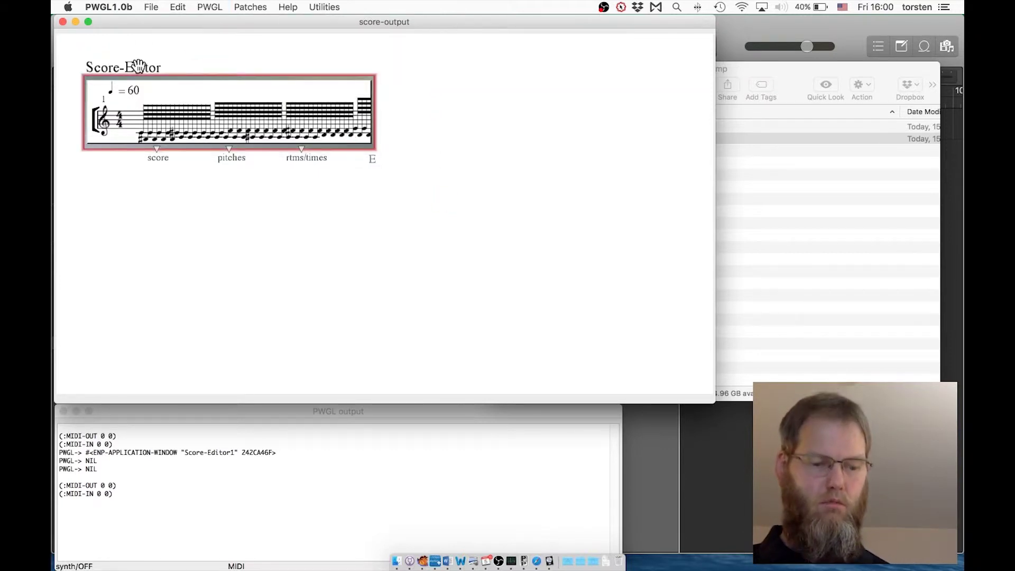
key("space")
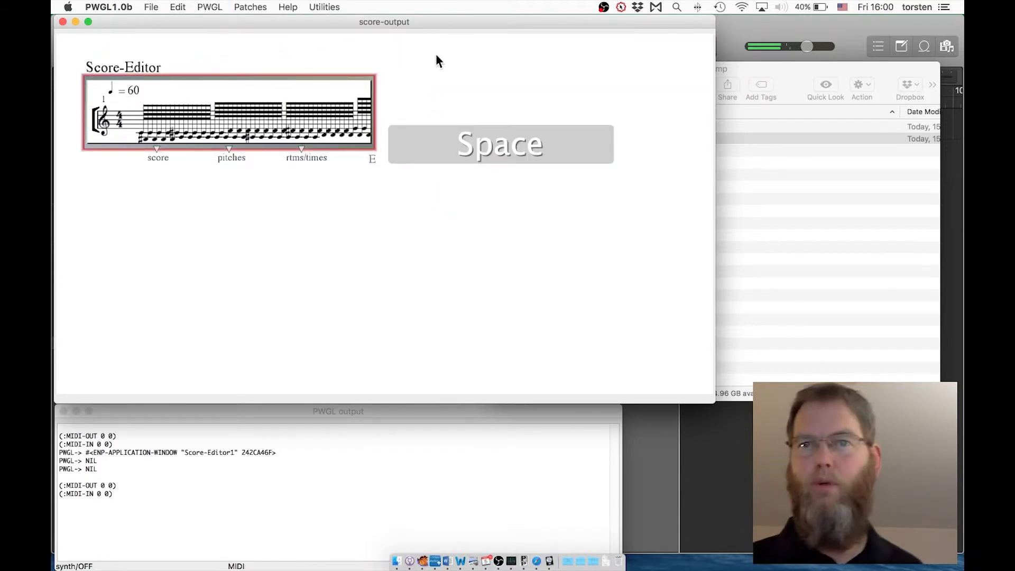
left_click(750, 42)
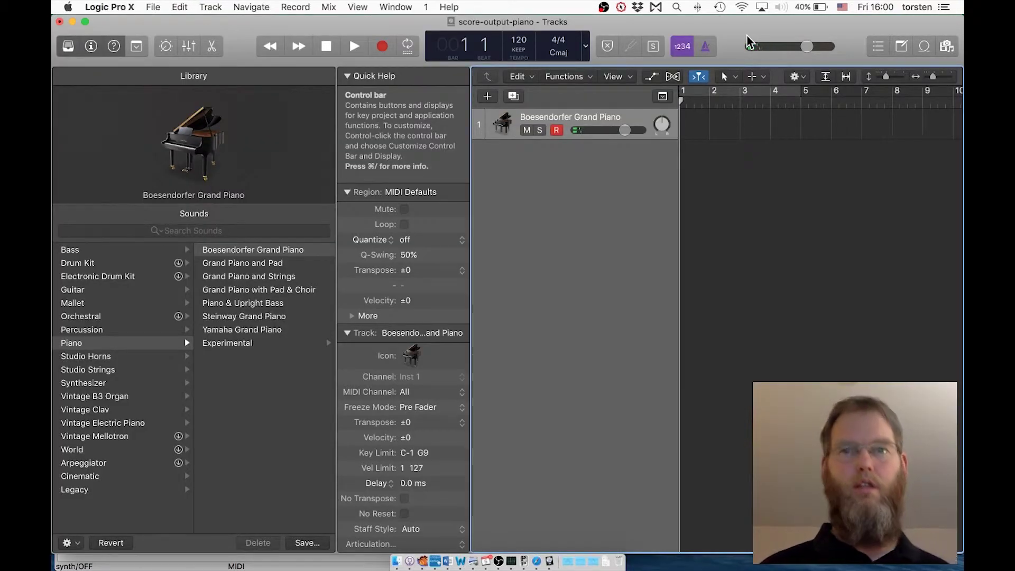
Launch Kontakt 5, examine the IAC Driver input ports in its MIDI preferences, and close the options.
key("alt+space")
type("ko")
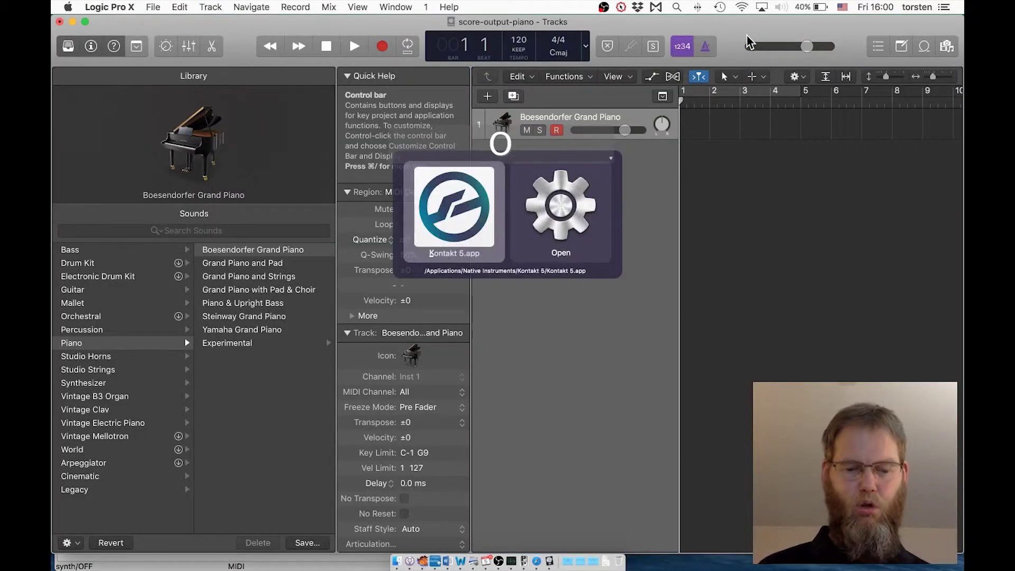
key("Return")
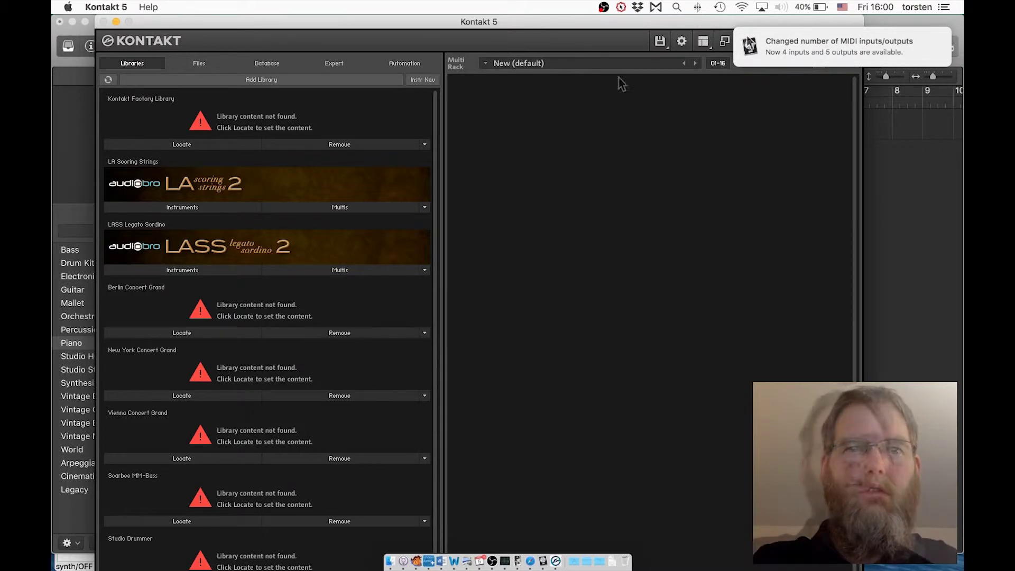
left_click(119, 9)
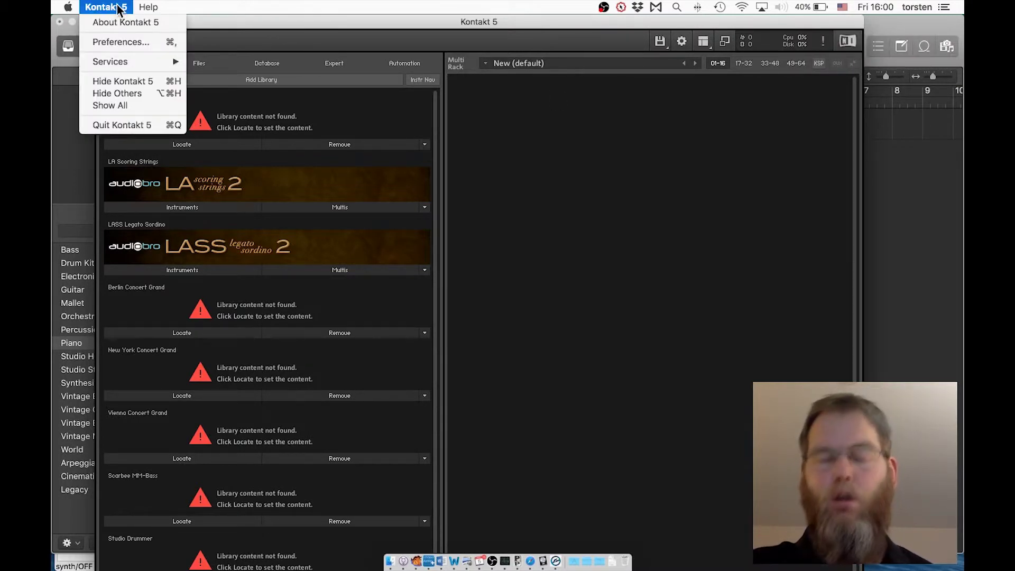
left_click(115, 42)
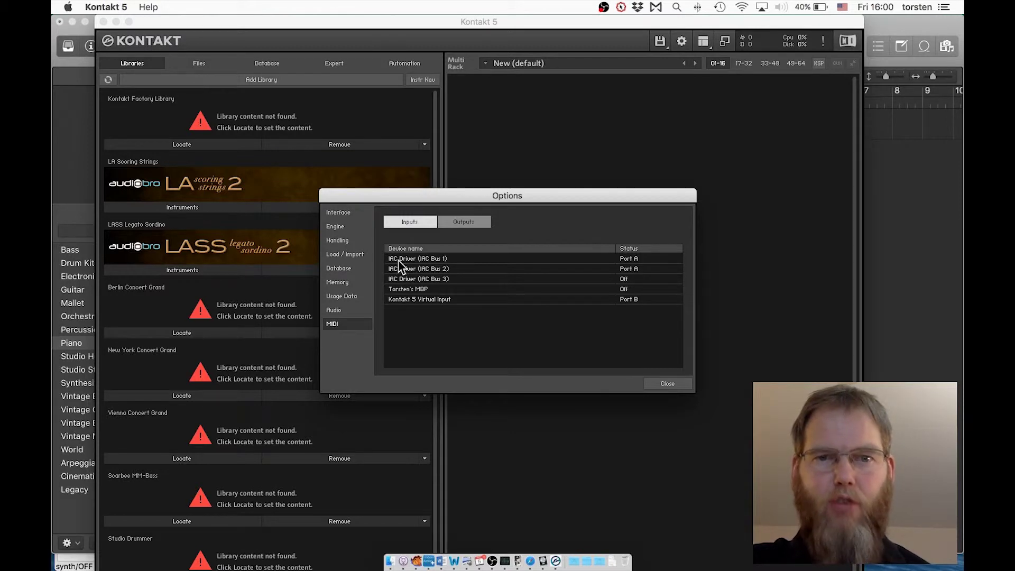
left_click(662, 385)
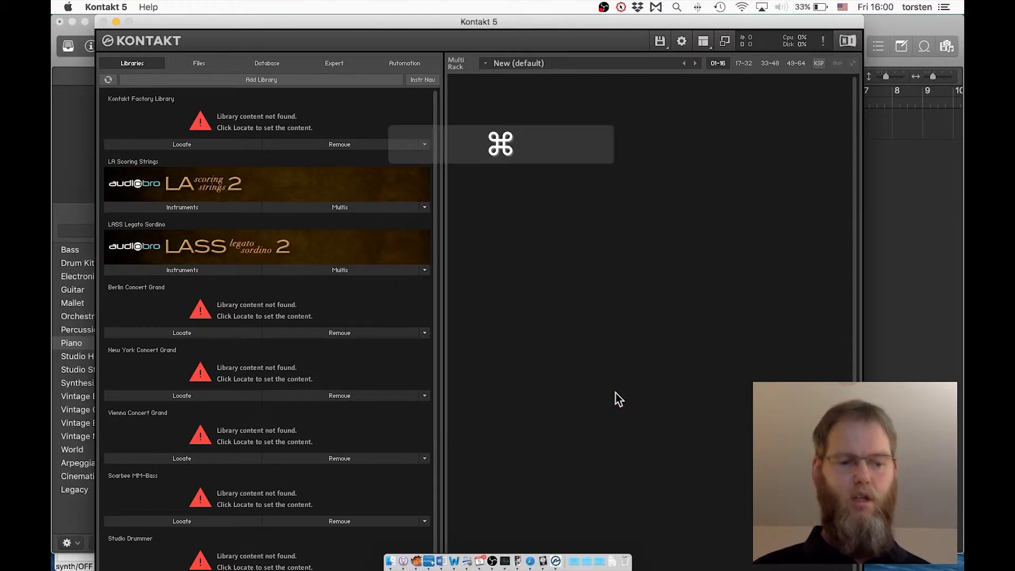
Quit Kontakt 5 and Logic Pro X without saving the score-output-piano changes, and switch to PWGL's score-output patch.
key("super+q")
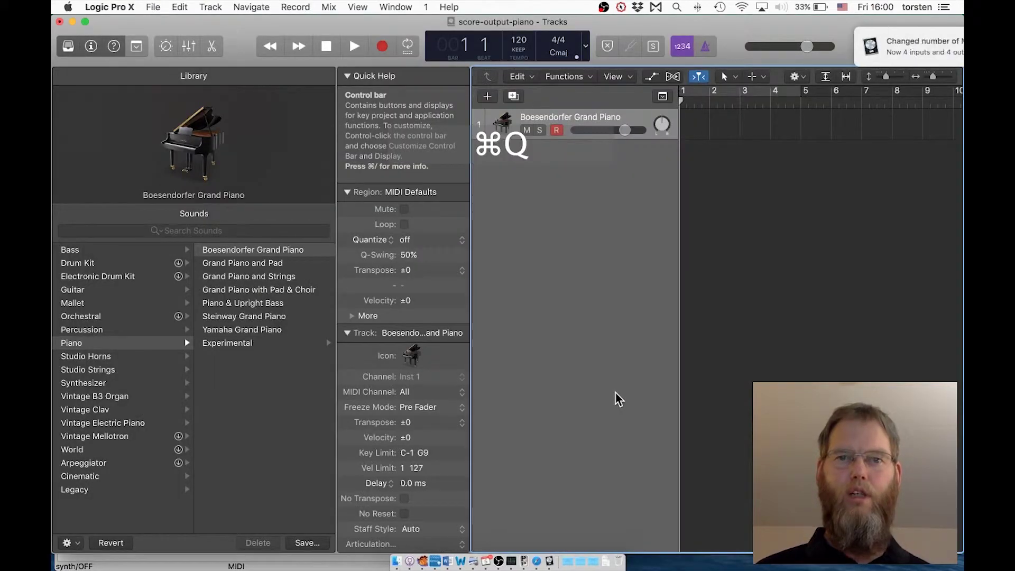
key("super+q")
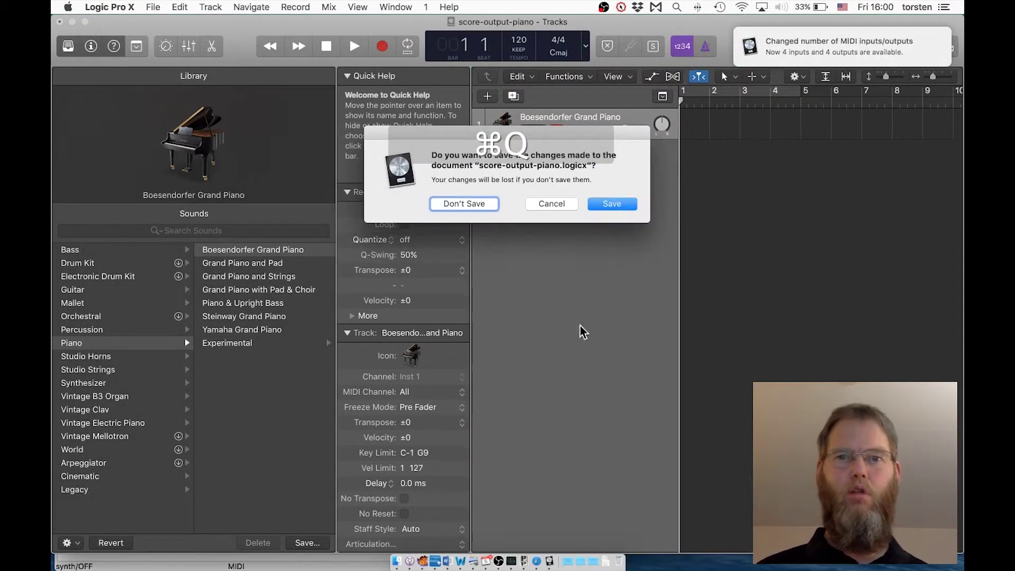
left_click(448, 201)
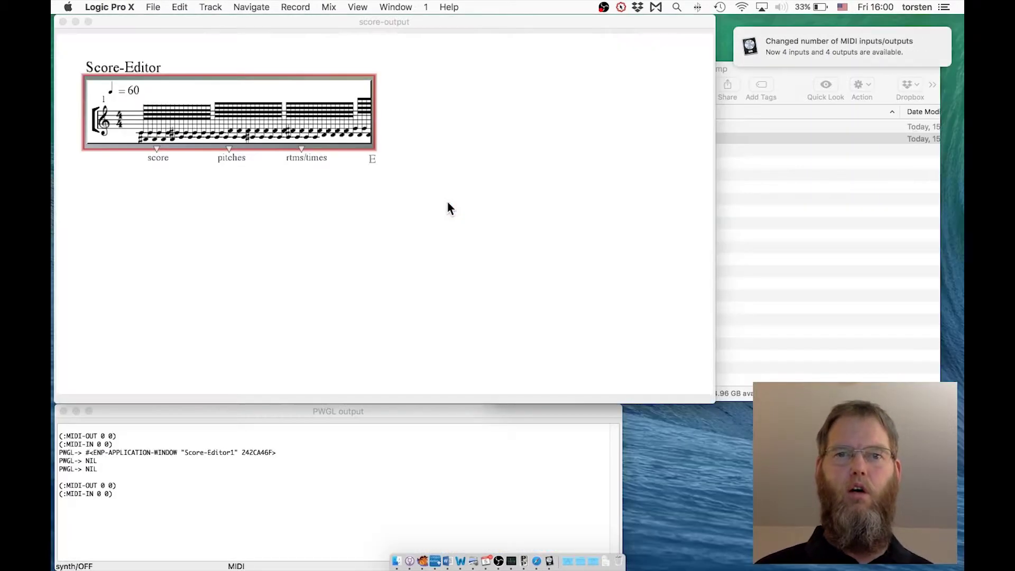
left_click(306, 231)
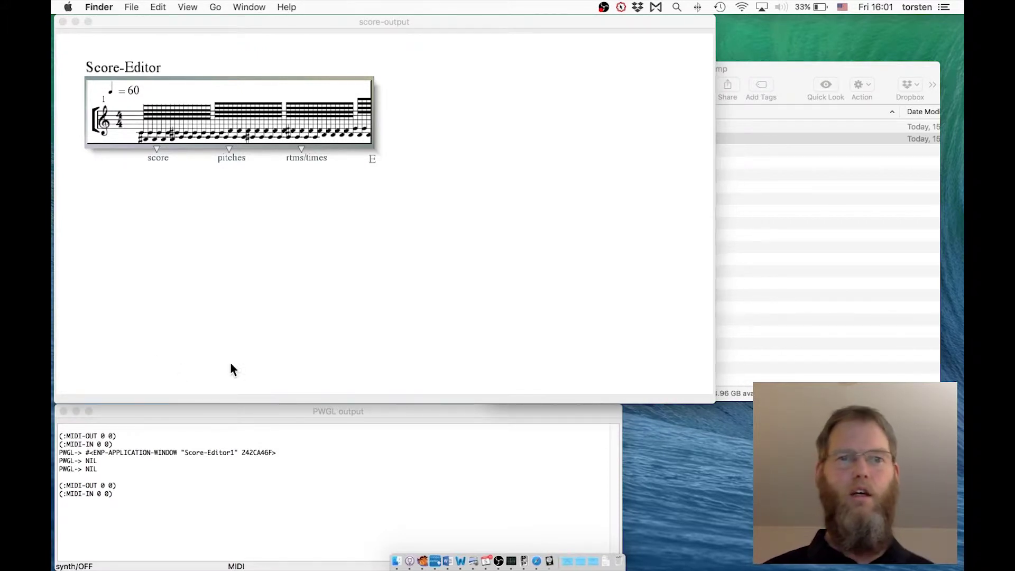
left_click(279, 364)
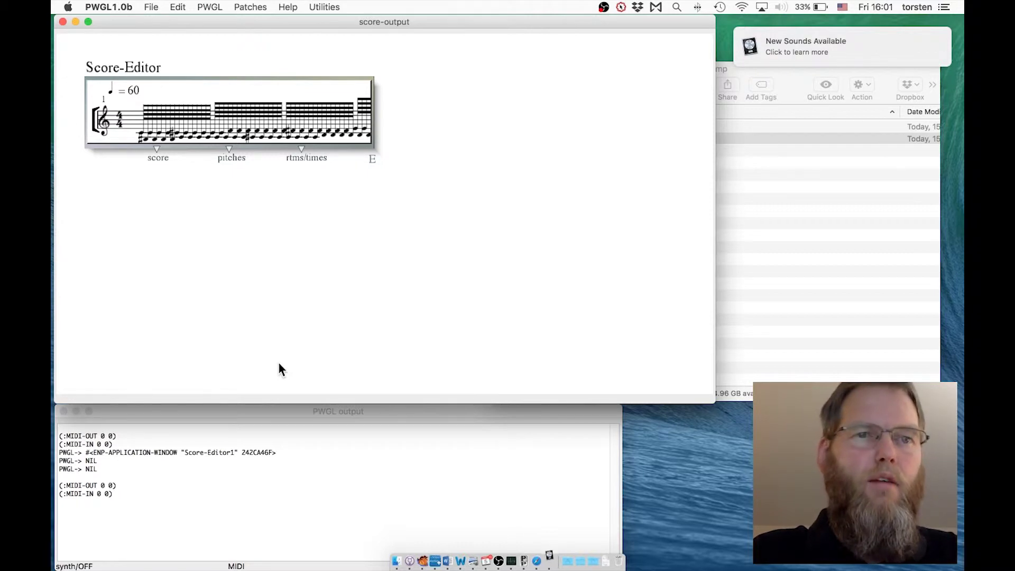
left_click(157, 287)
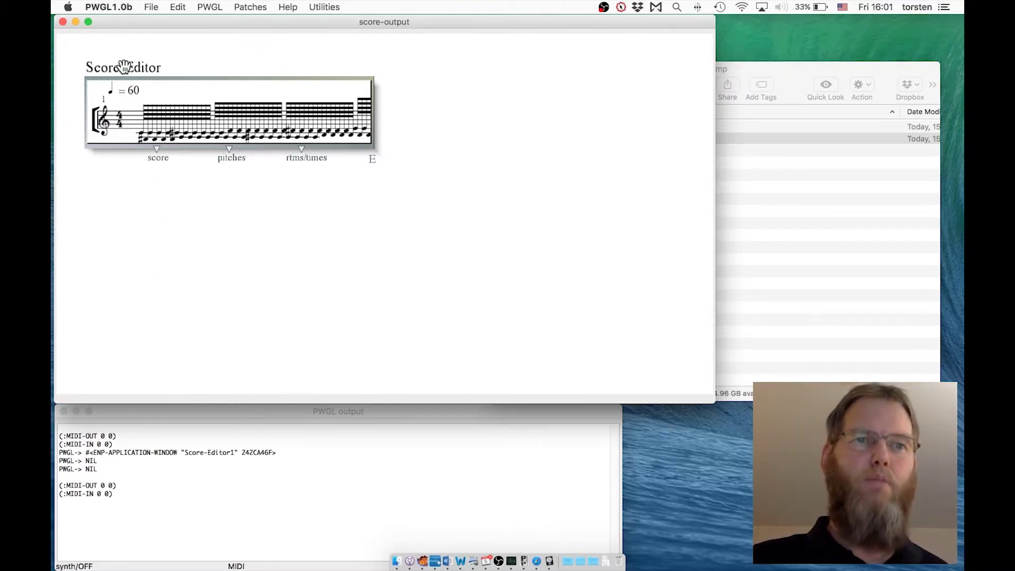
left_click(124, 67)
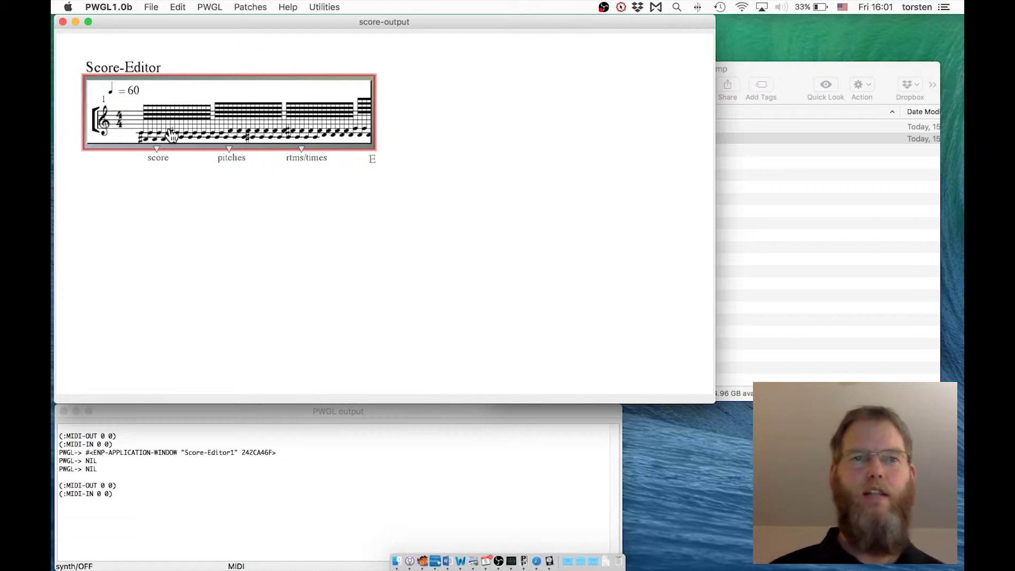
left_click(131, 205)
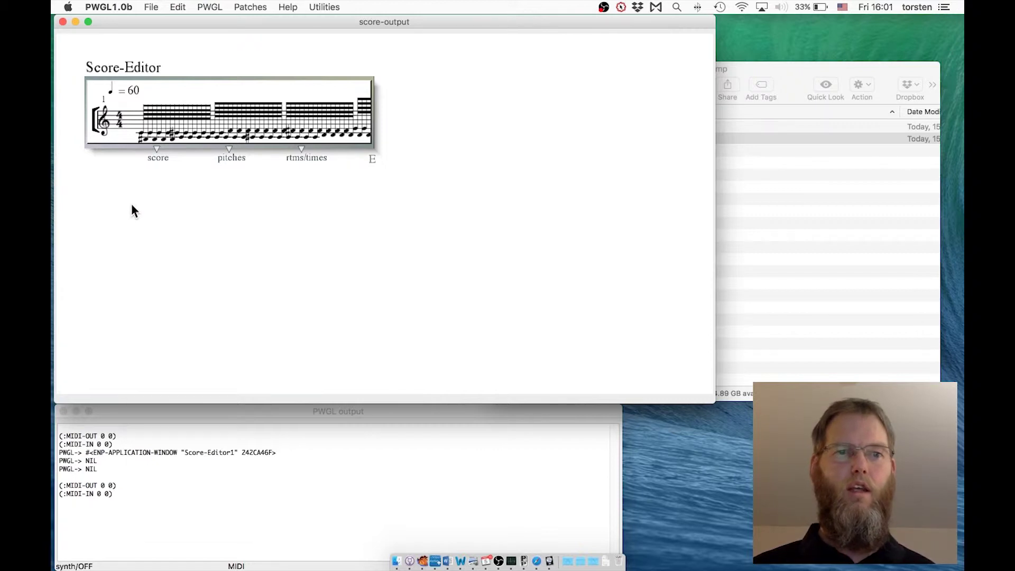
Add a score->mf box from the MIDI utilities below the Score-Editor box and connect the Score-Editor's score output to it.
right_click(132, 205)
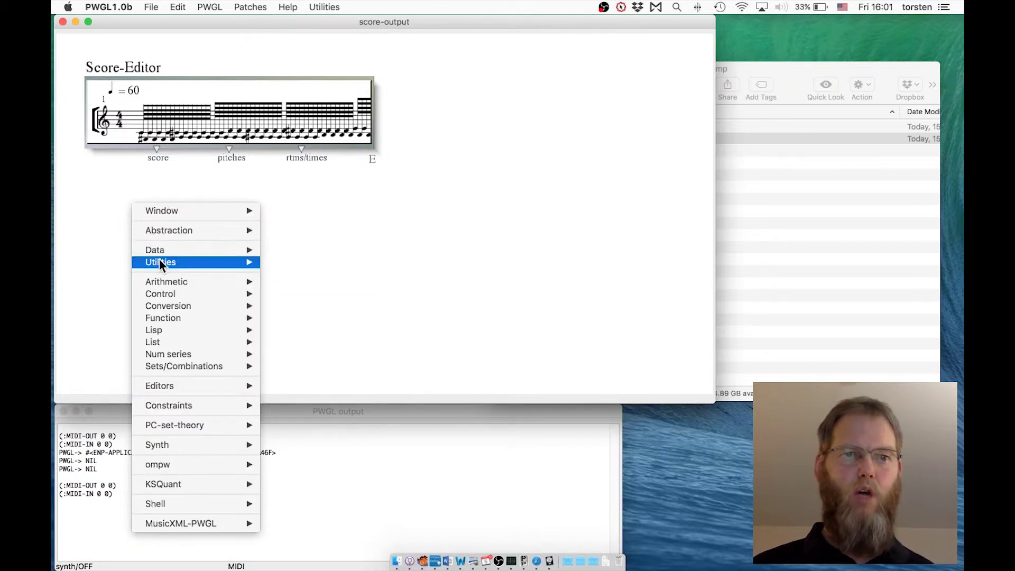
mouse_move(163, 261)
mouse_move(283, 262)
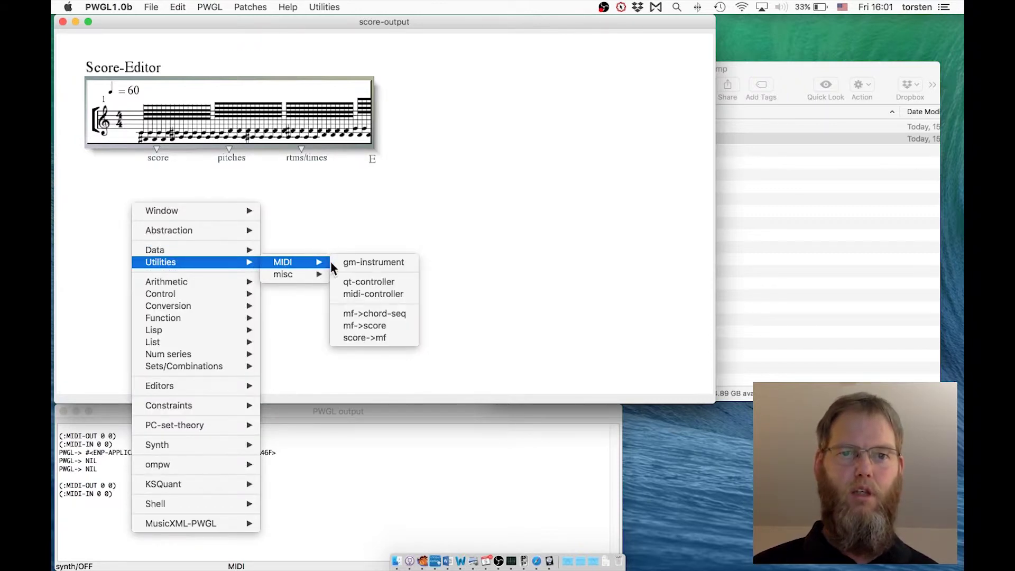
left_click(395, 340)
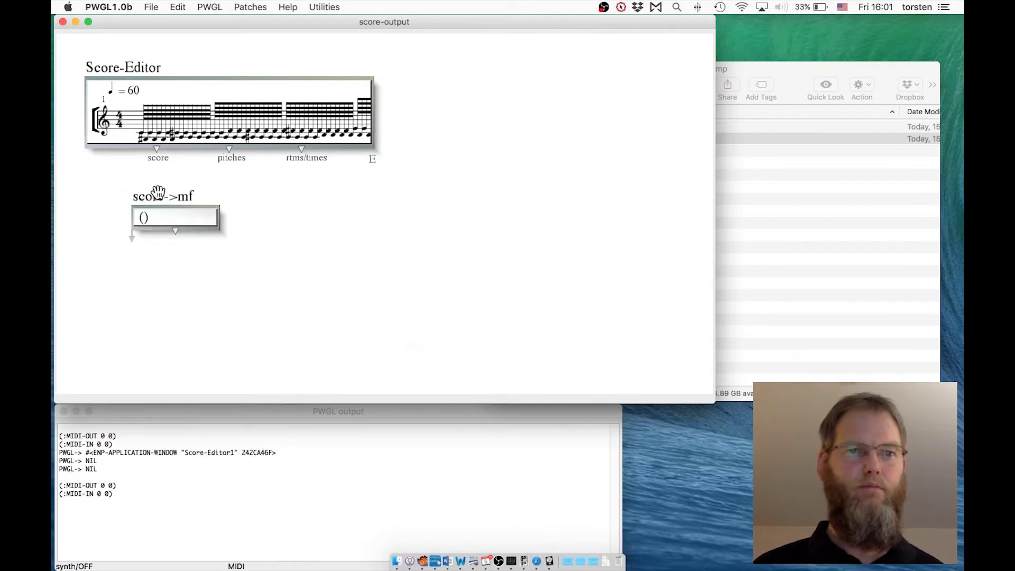
left_click_drag(154, 151, 151, 173)
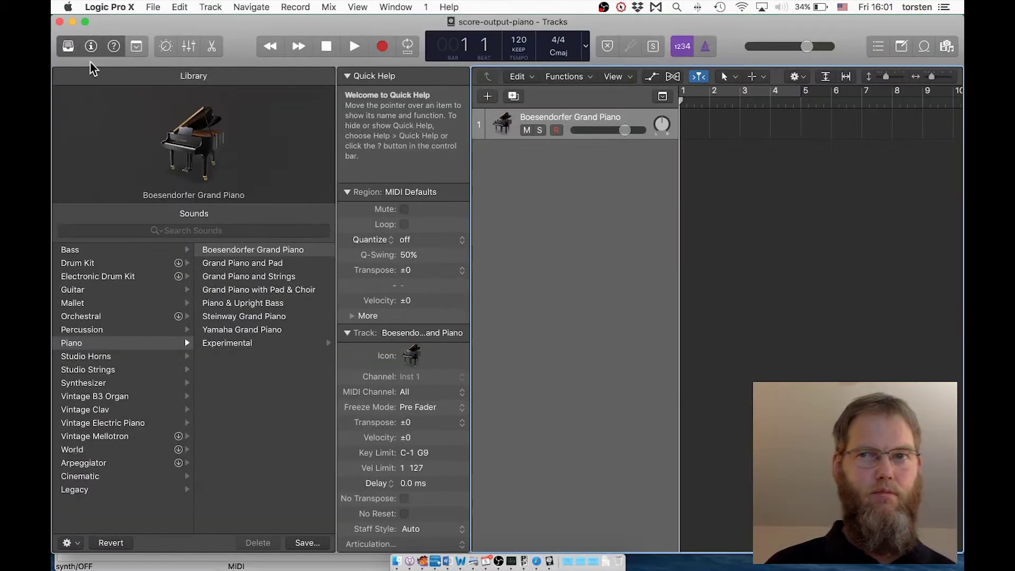
Switch back to PWGL and export the score through the score->mf box as Midi output.midi in the tmp folder, replacing the existing file.
key("super+Tab")
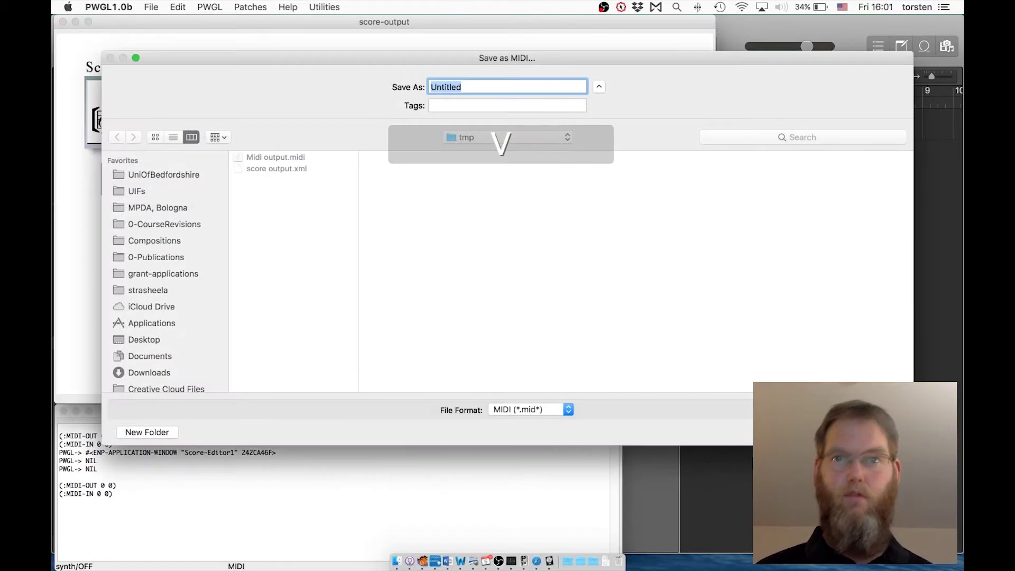
left_click(291, 156)
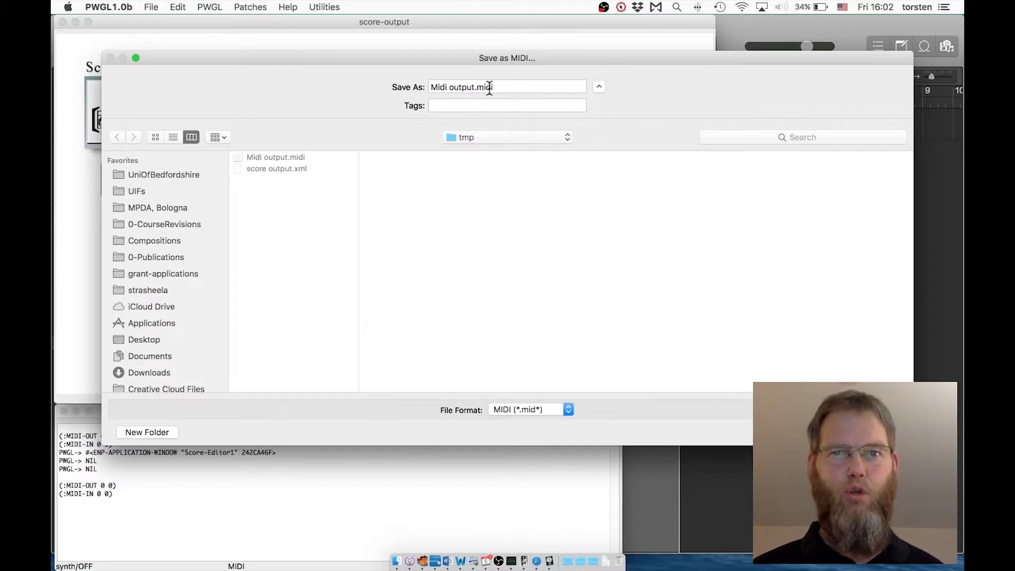
double_click(489, 86)
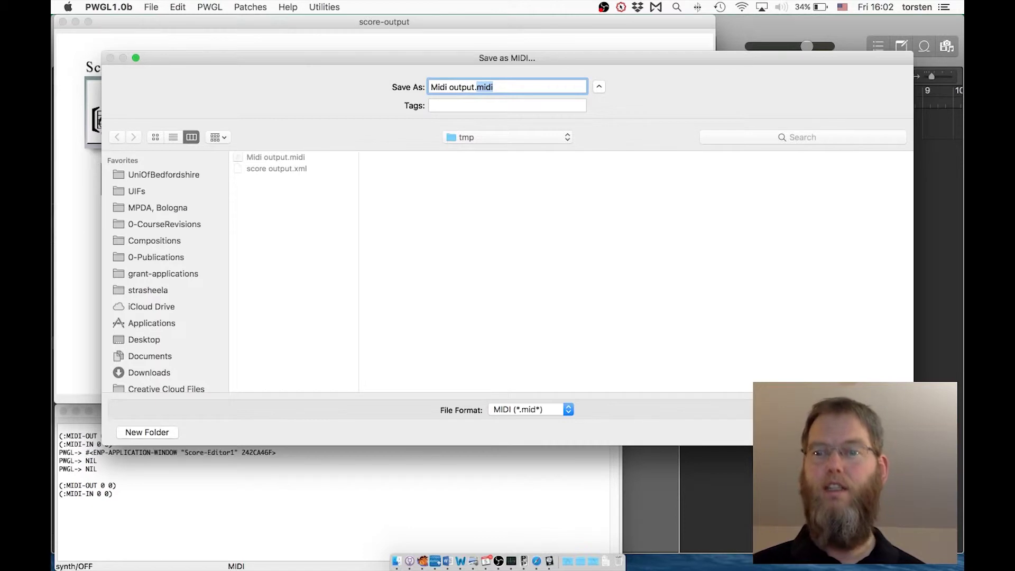
left_click(883, 431)
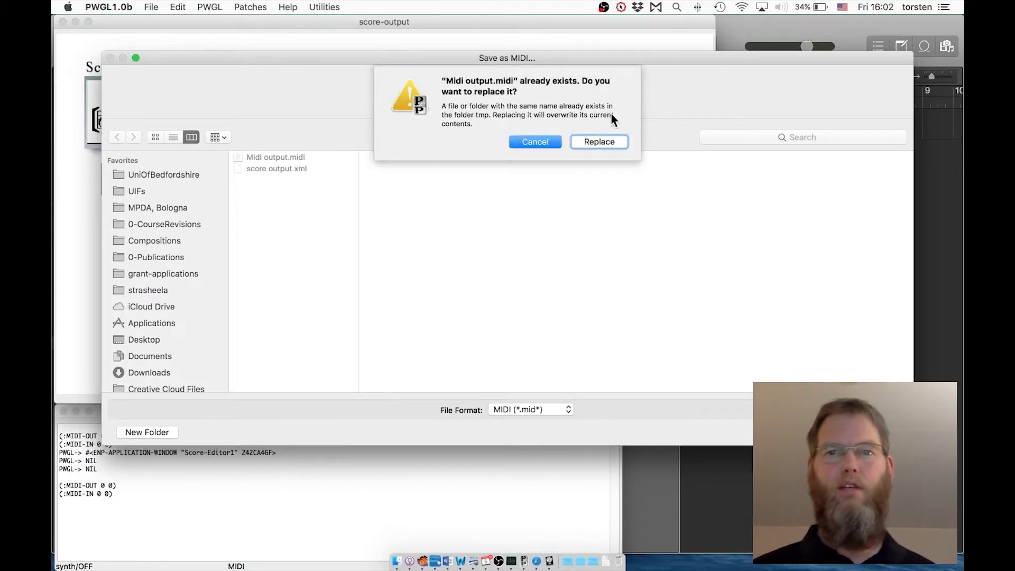
left_click(619, 140)
Import Midi output.midi from Finder into Logic Pro X at bar 2 below the existing track without tempo information, and hide the Library.
key("super+Tab")
key("super+Tab")
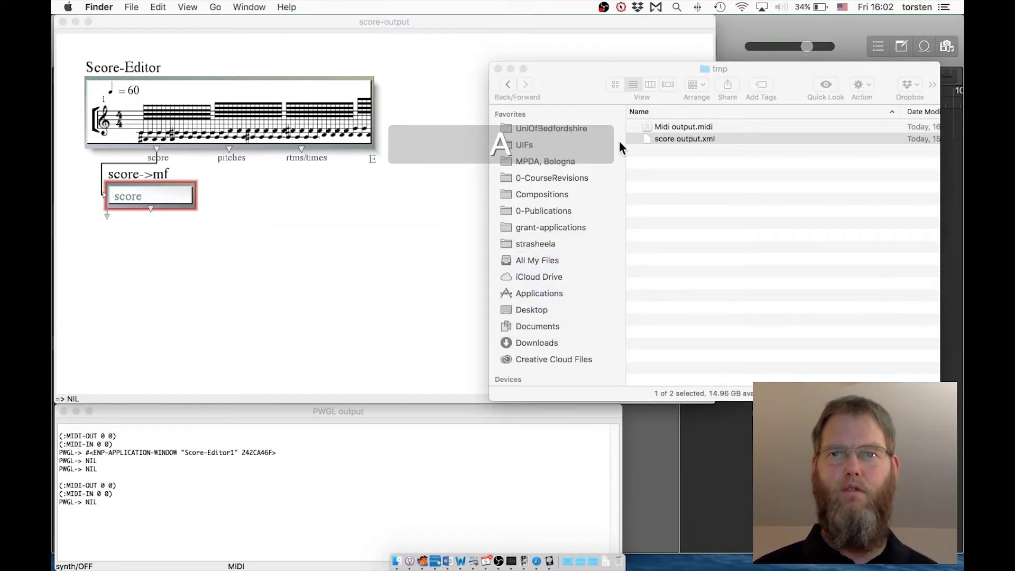
left_click(673, 132)
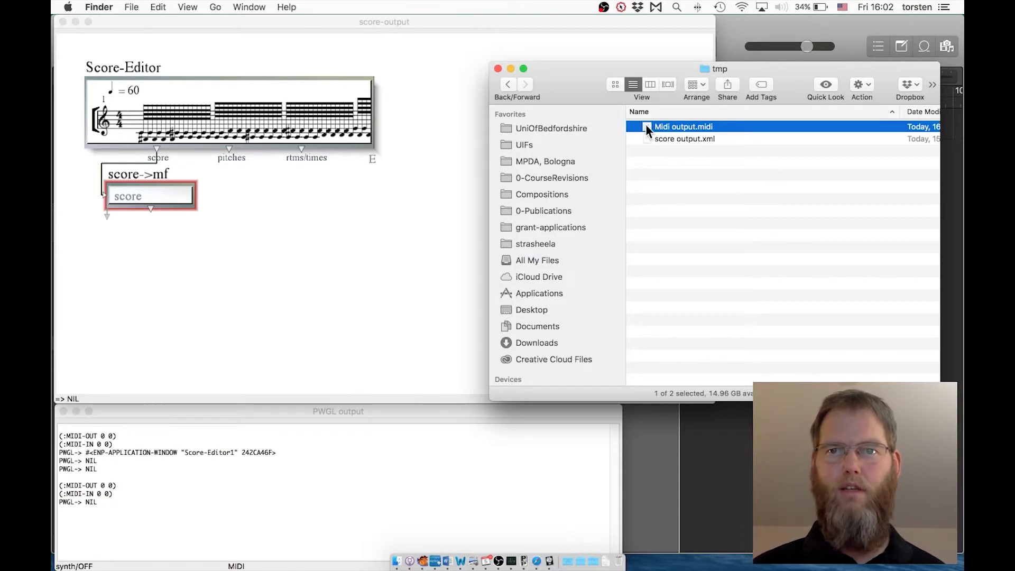
left_click_drag(649, 127, 708, 160)
key("super+Tab")
key("super+Tab")
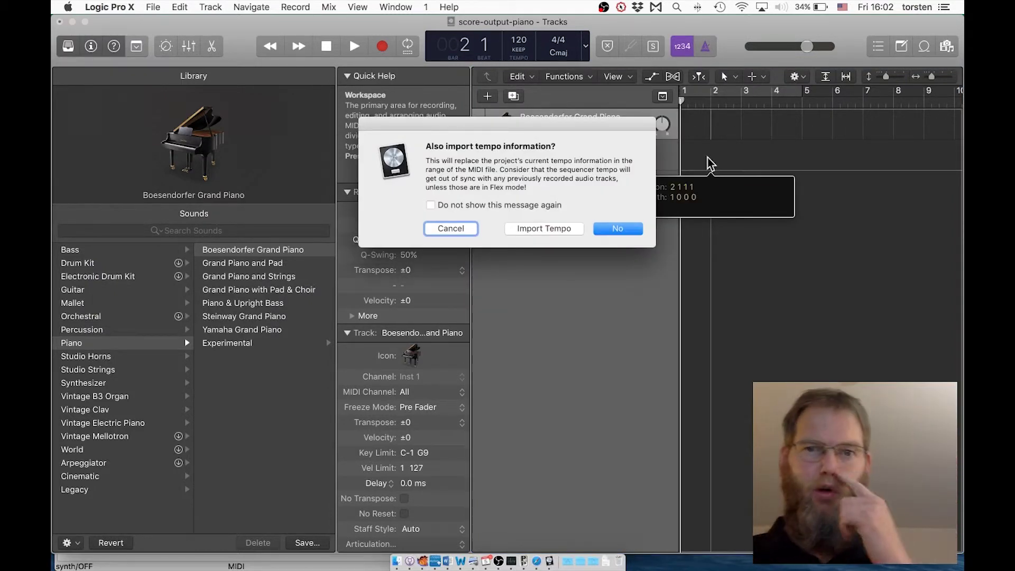
left_click(614, 230)
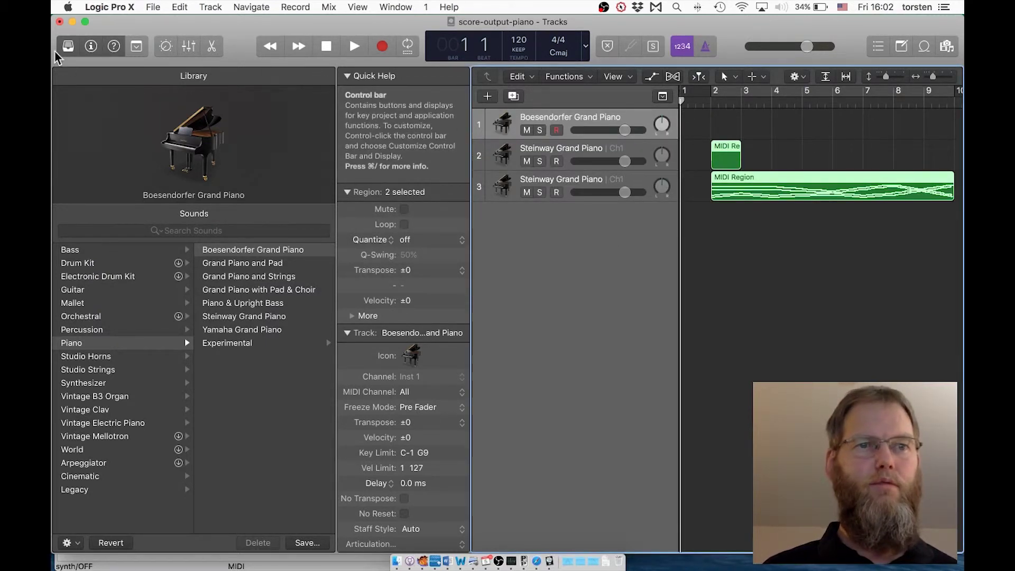
left_click(68, 46)
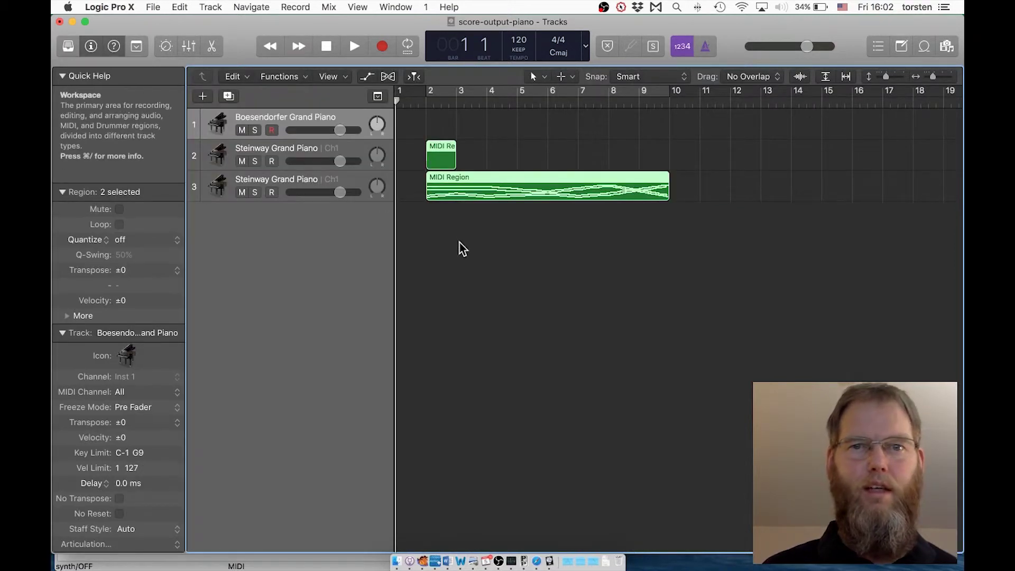
Examine the control and pitch bend events of the short MIDI region on track 2 in the event list, and close the list.
left_click(449, 274)
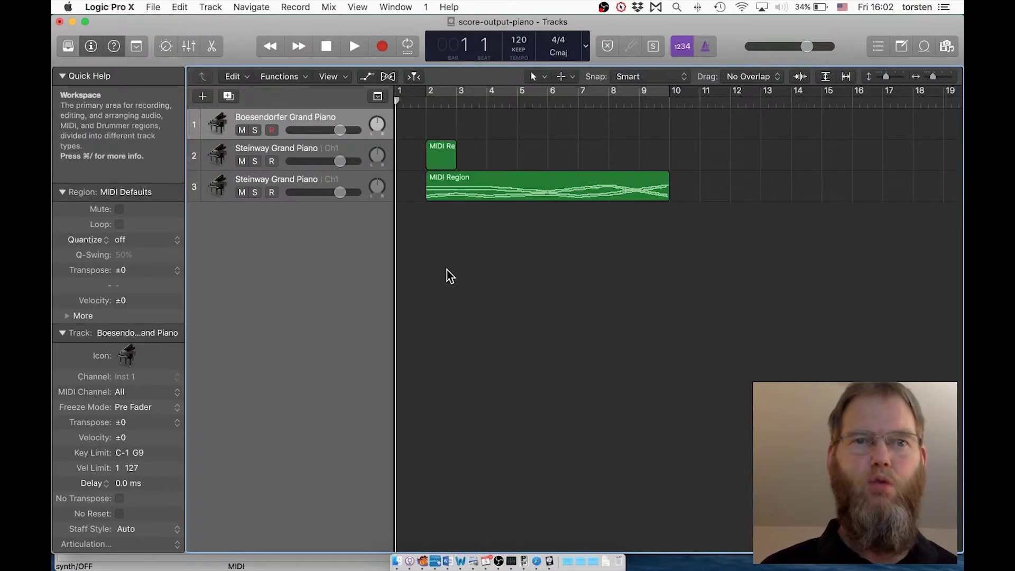
left_click(438, 156)
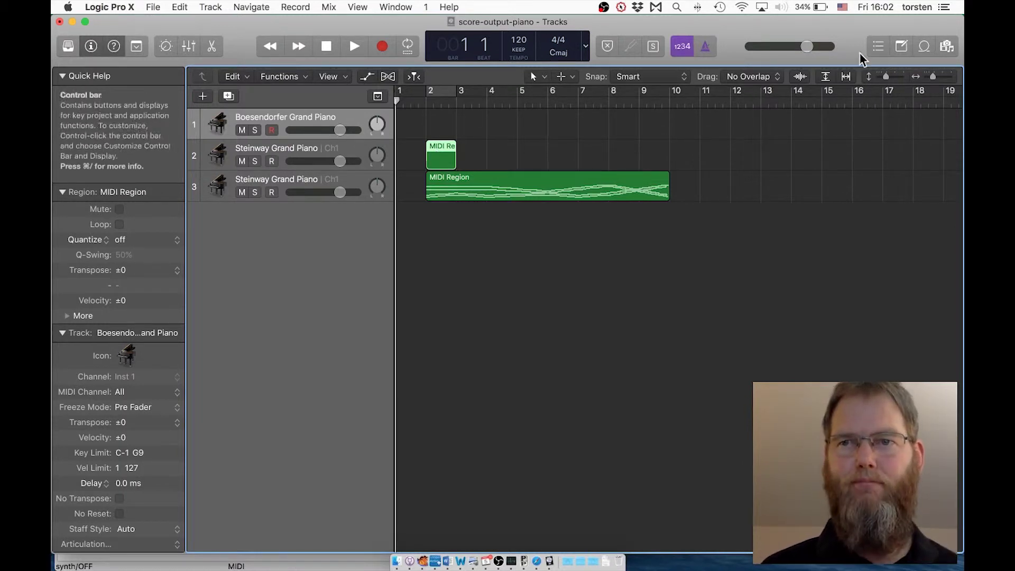
left_click(878, 47)
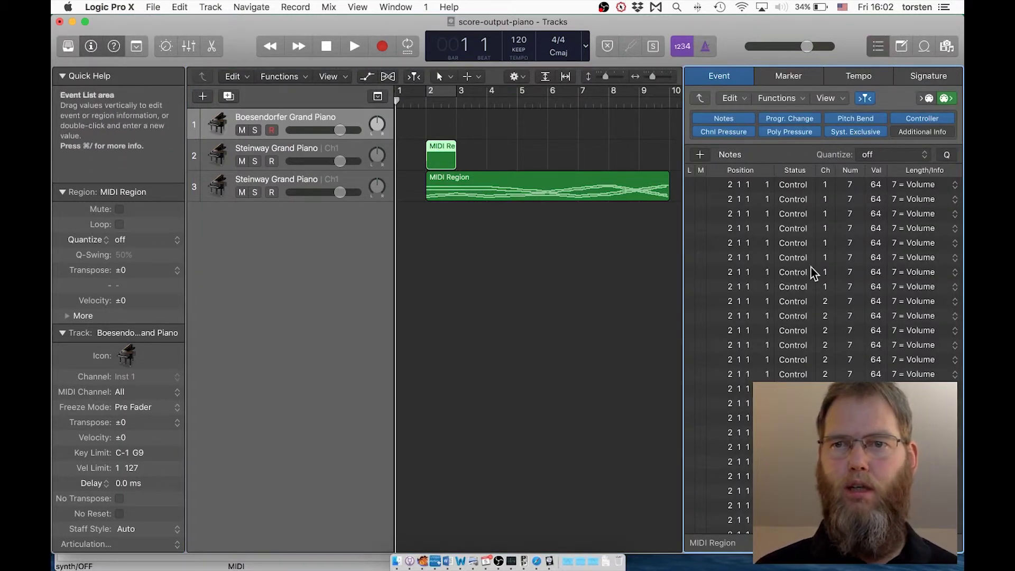
scroll(813, 273, "down", 10)
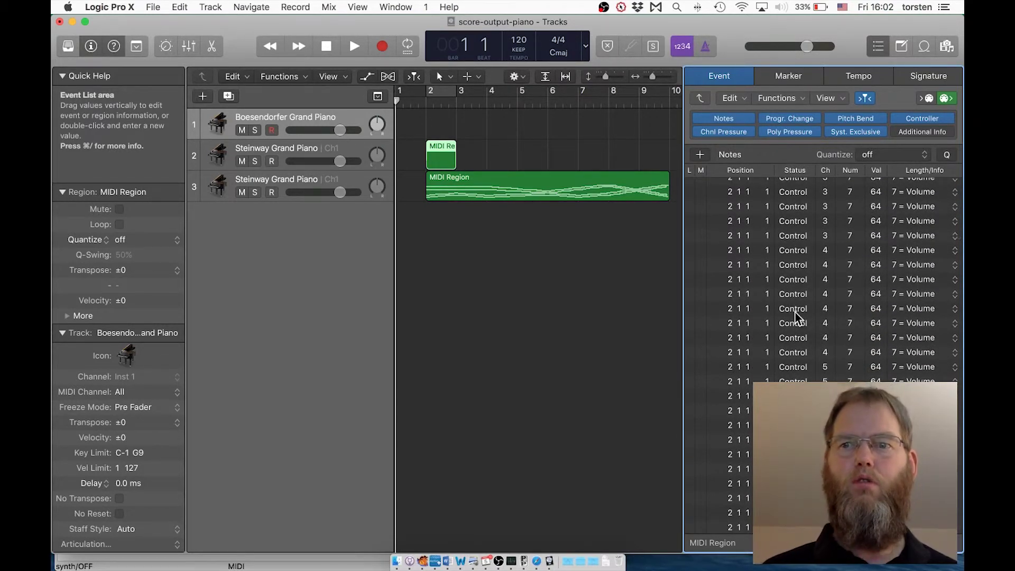
scroll(796, 317, "down", 15)
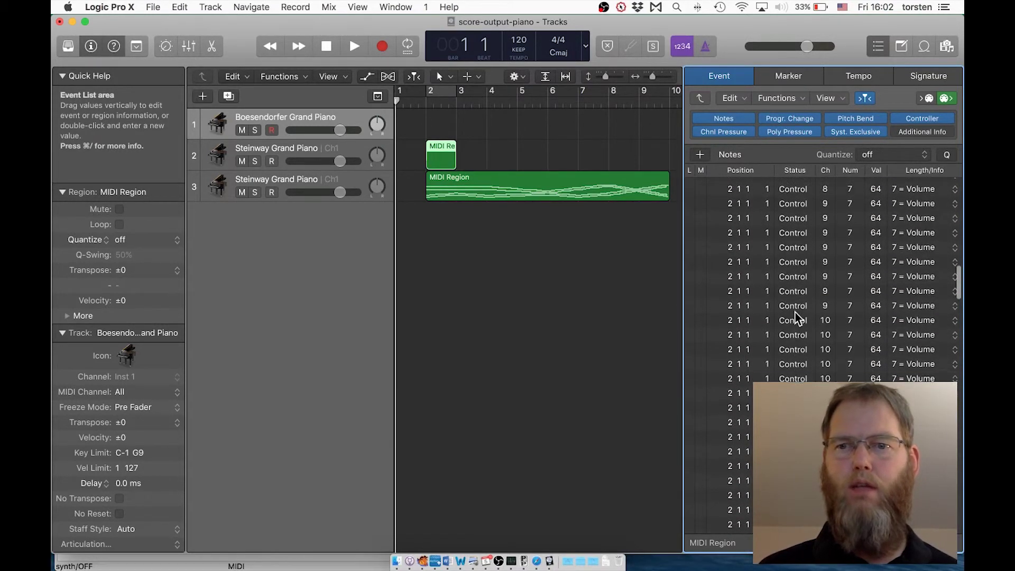
scroll(796, 317, "down", 15)
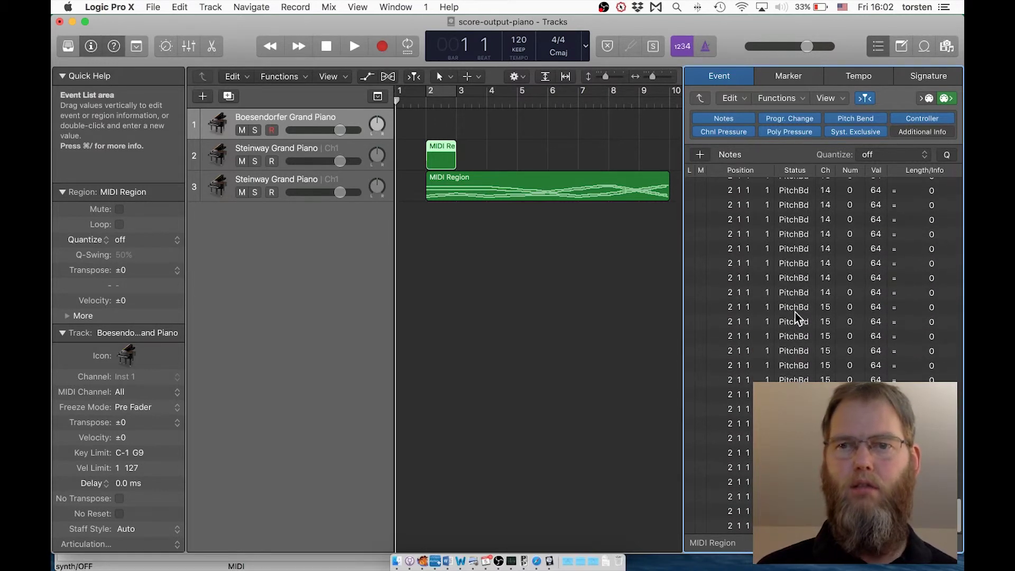
scroll(831, 313, "up", 20)
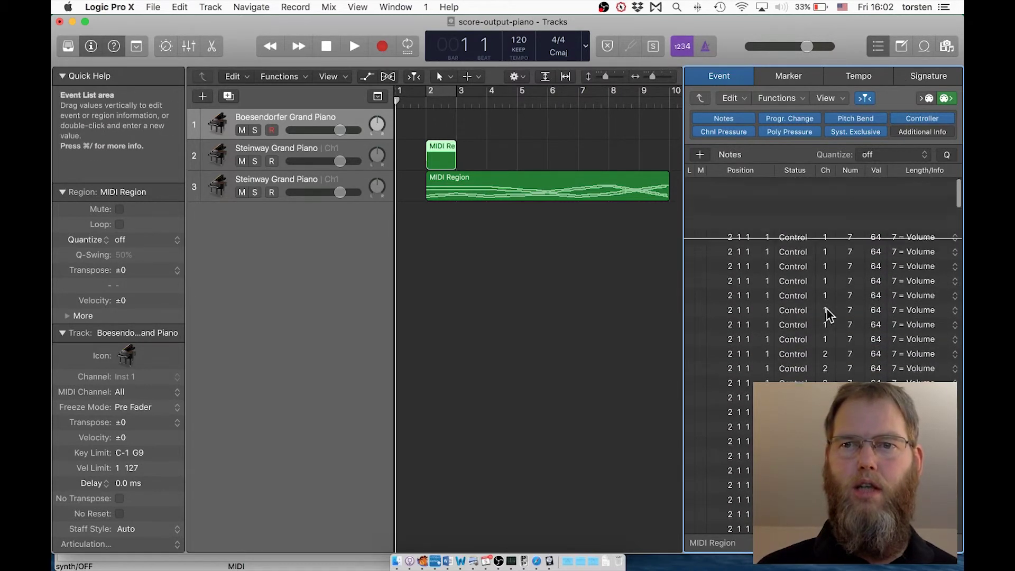
left_click(878, 46)
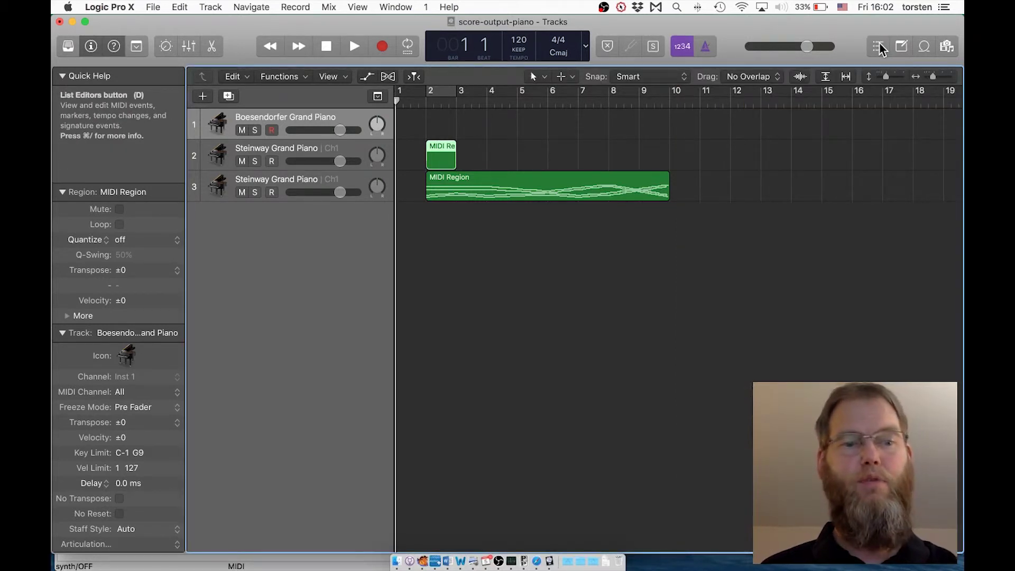
Delete the short MIDI region on track 2 that holds only controller data.
left_click(628, 305)
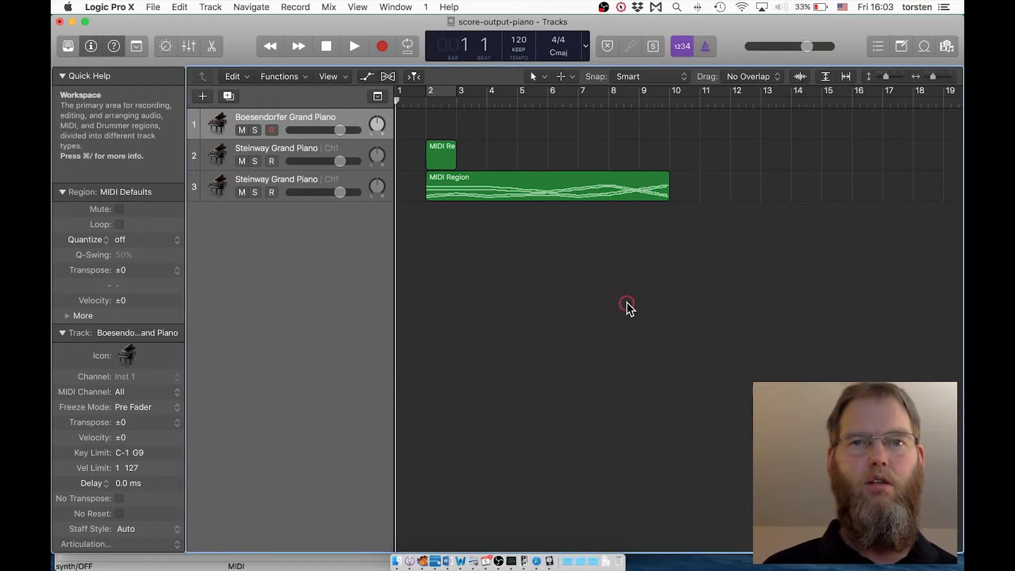
left_click(440, 164)
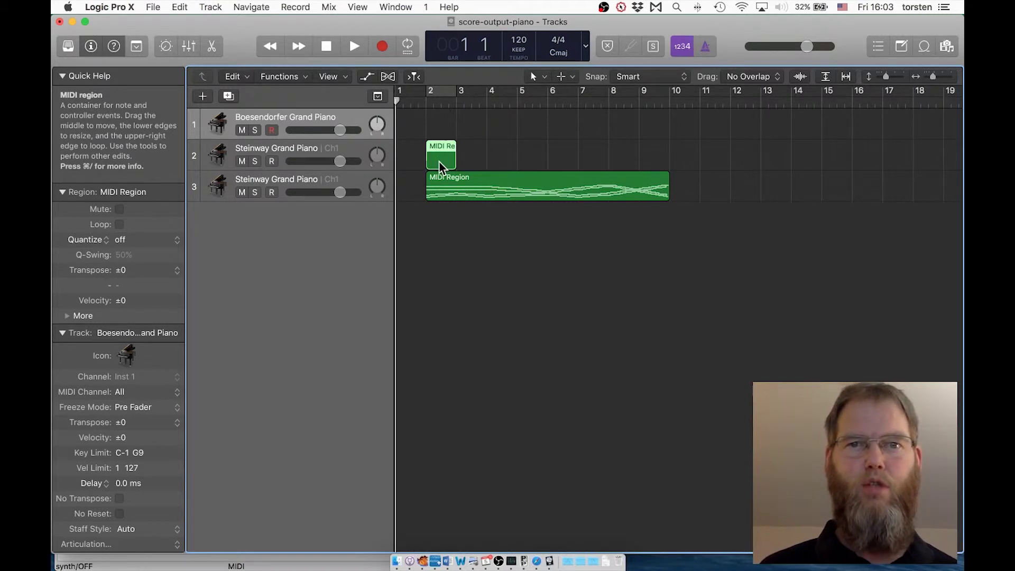
key("BackSpace")
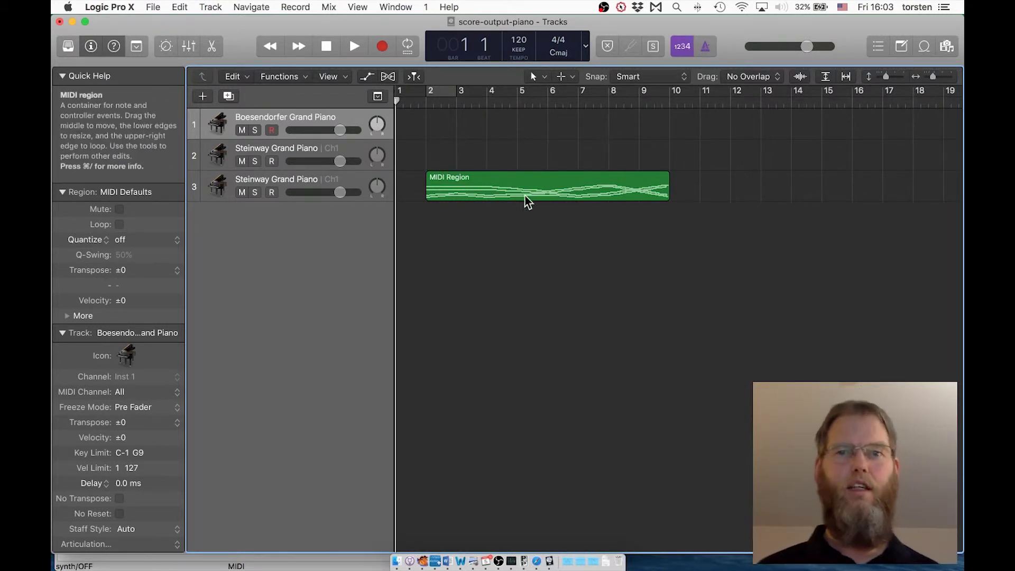
Move the remaining MIDI region to bar 1 of the Boesendorfer Grand Piano track and play it briefly from the start.
left_click(538, 183)
left_click_drag(538, 183, 505, 125)
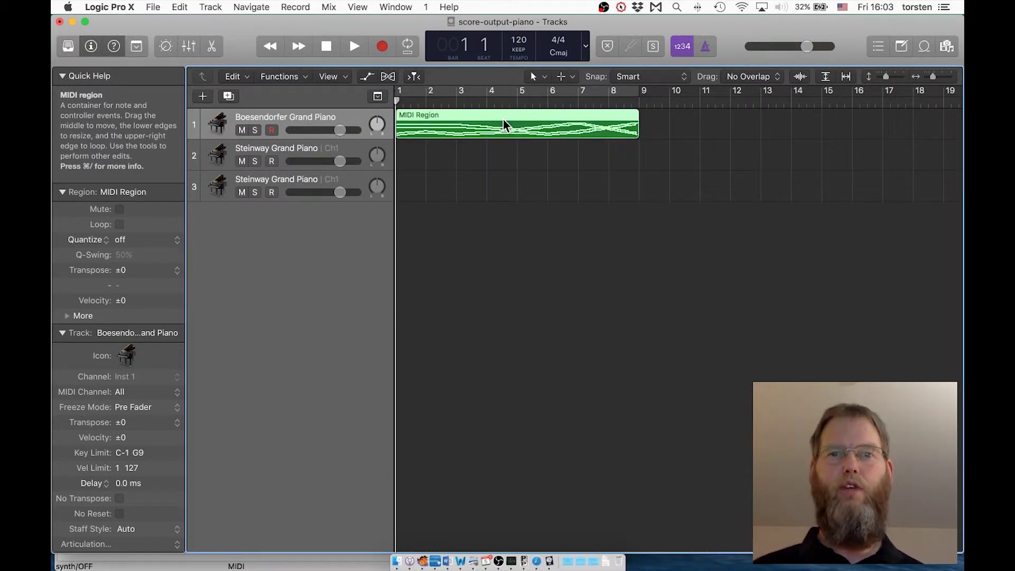
key("space")
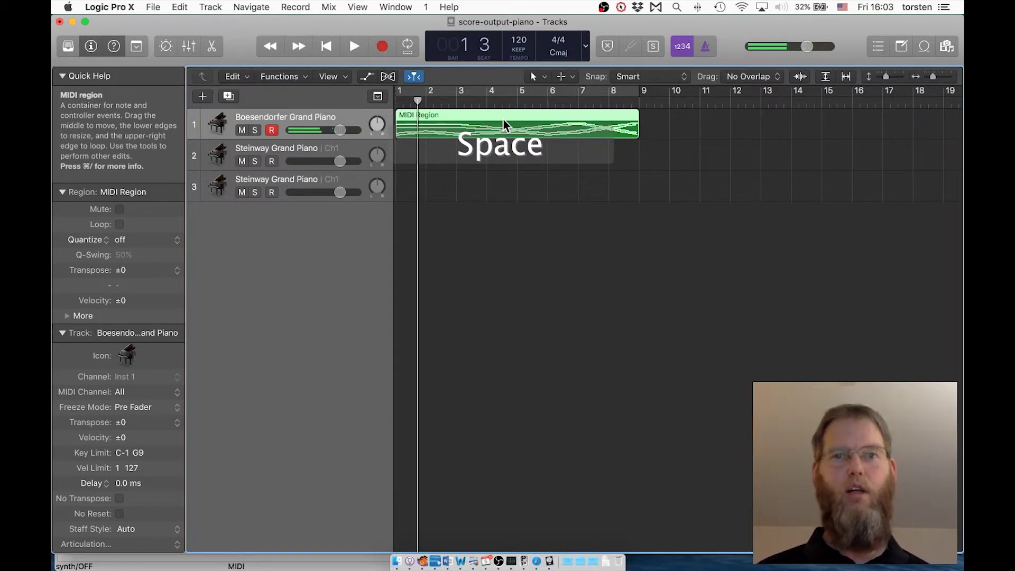
key("Return")
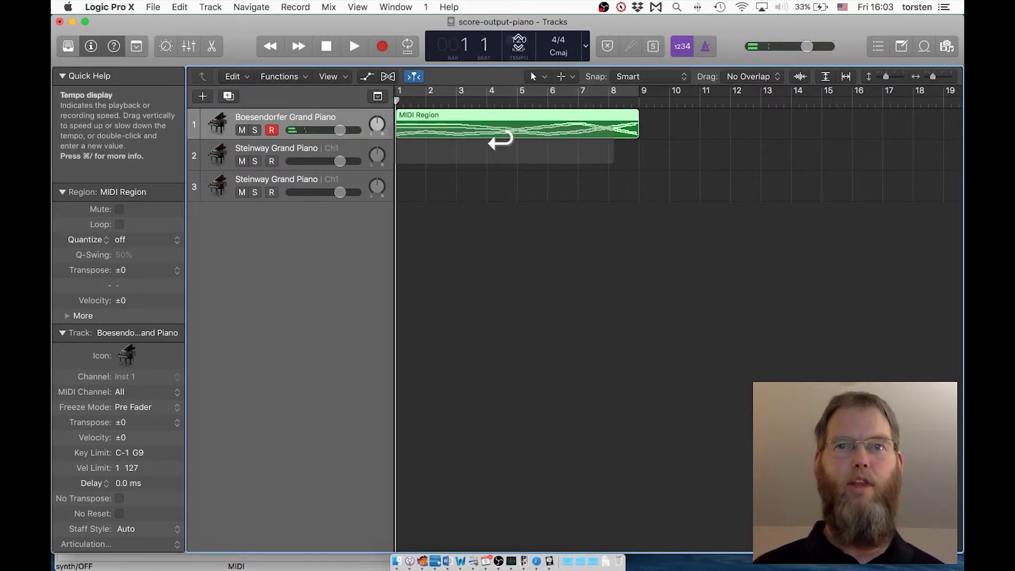
Set the project tempo to 60, compare it with the tempo in the PWGL score, and play the region briefly from the start.
type("60")
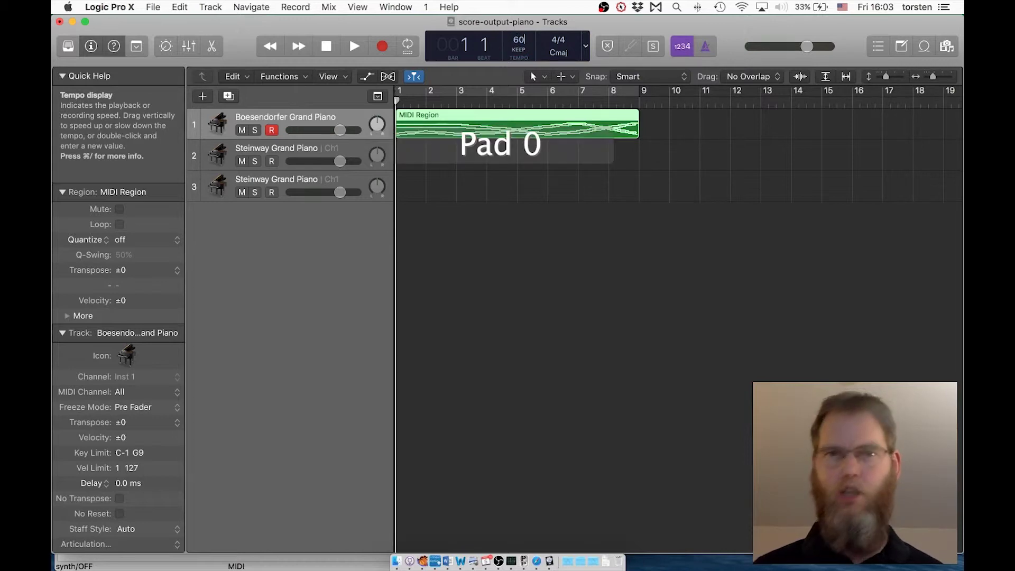
key("Return")
key("super+Tab")
key("super+Tab")
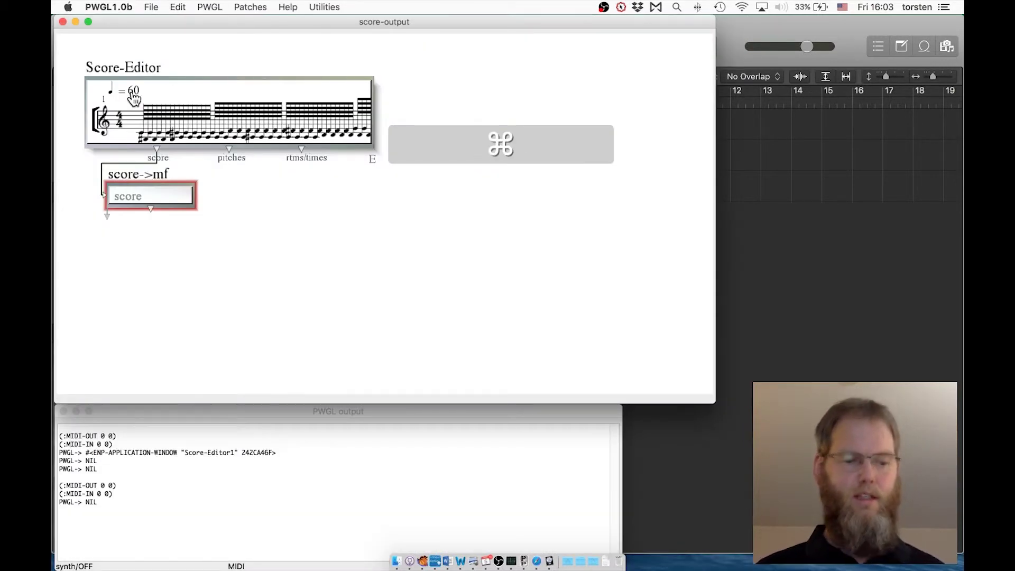
key("super+Tab")
key("Return")
key("space")
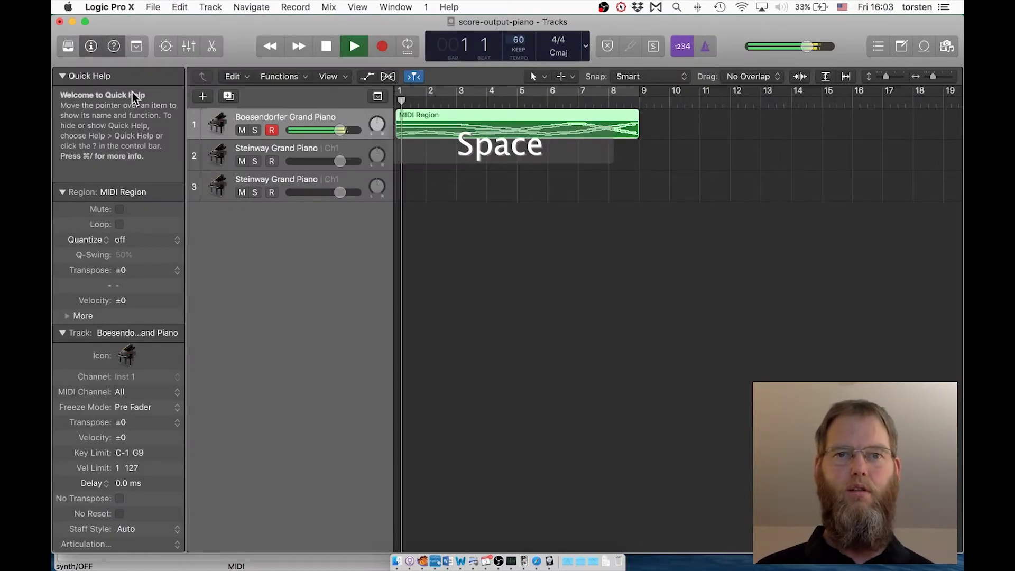
key("space")
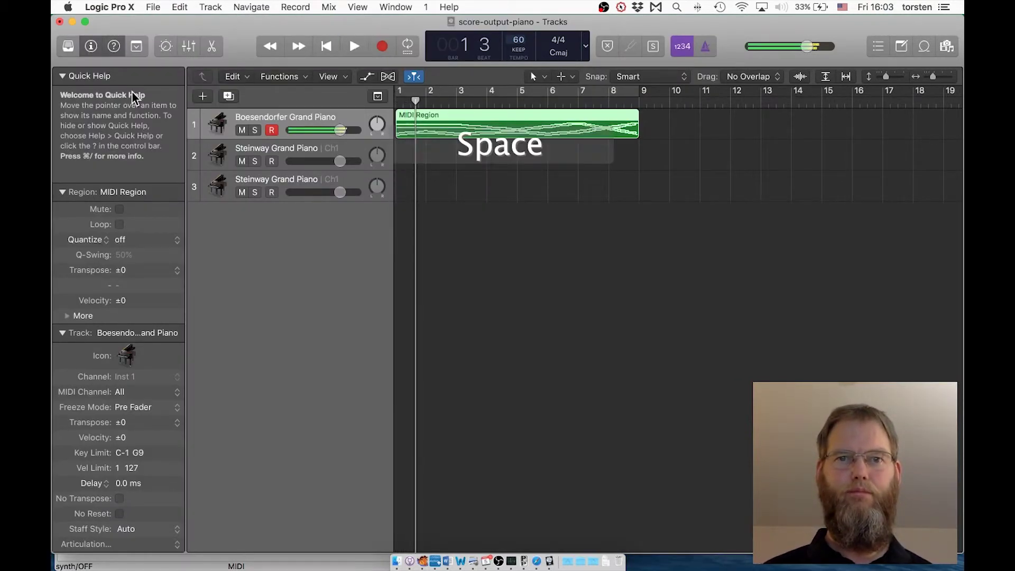
Inspect the MIDI region's notes in an enlarged Piano Roll, close the editor, and shorten the region to end midway through bar 4.
double_click(482, 119)
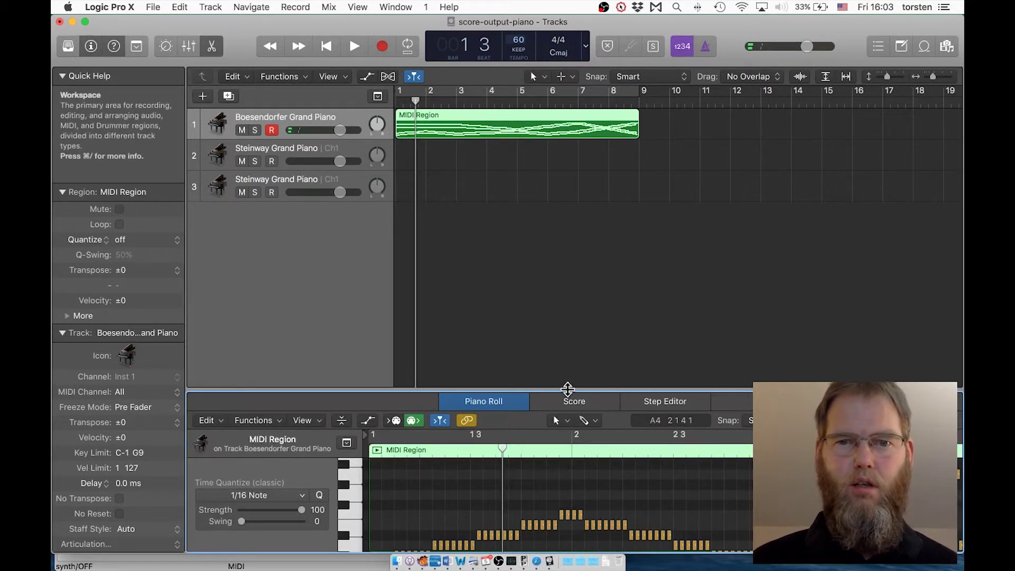
left_click_drag(564, 390, 551, 321)
left_click_drag(510, 403, 557, 445)
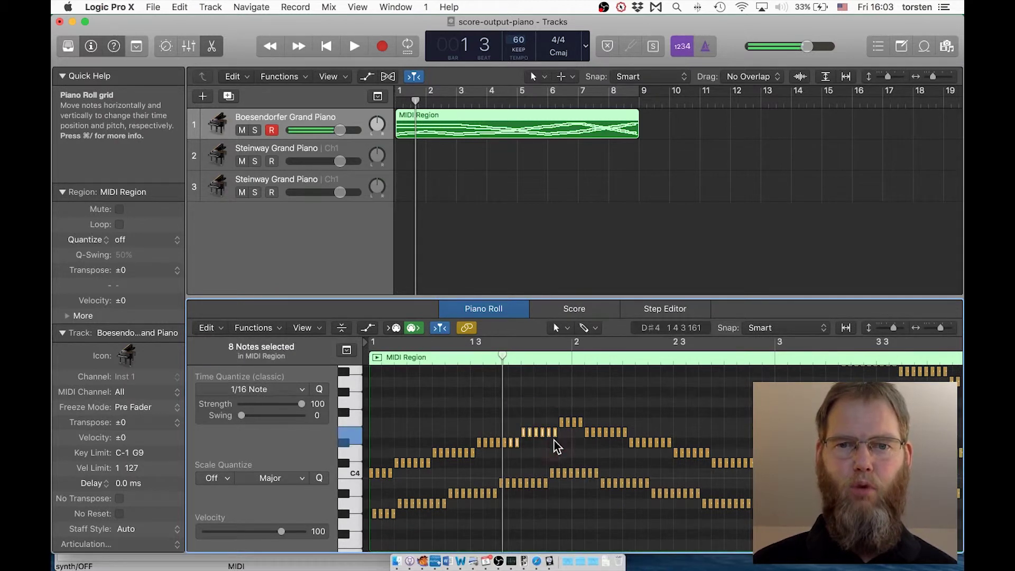
key("Up")
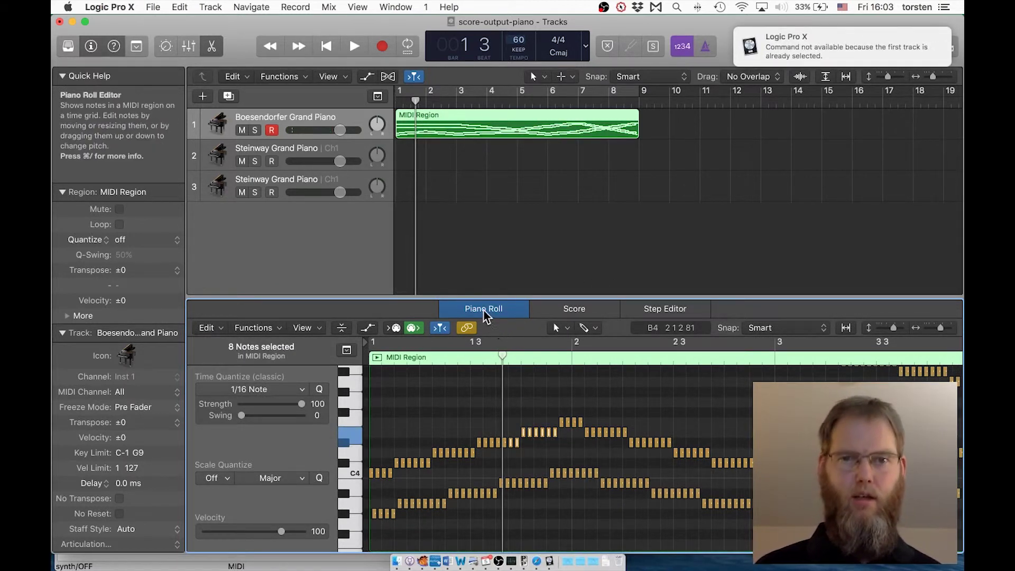
key("e")
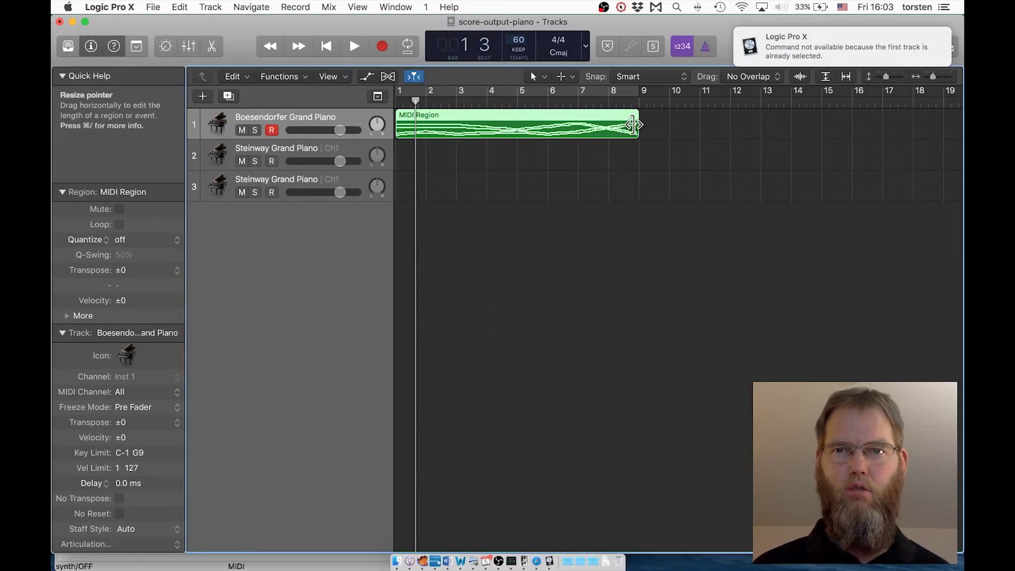
left_click_drag(633, 125, 497, 122)
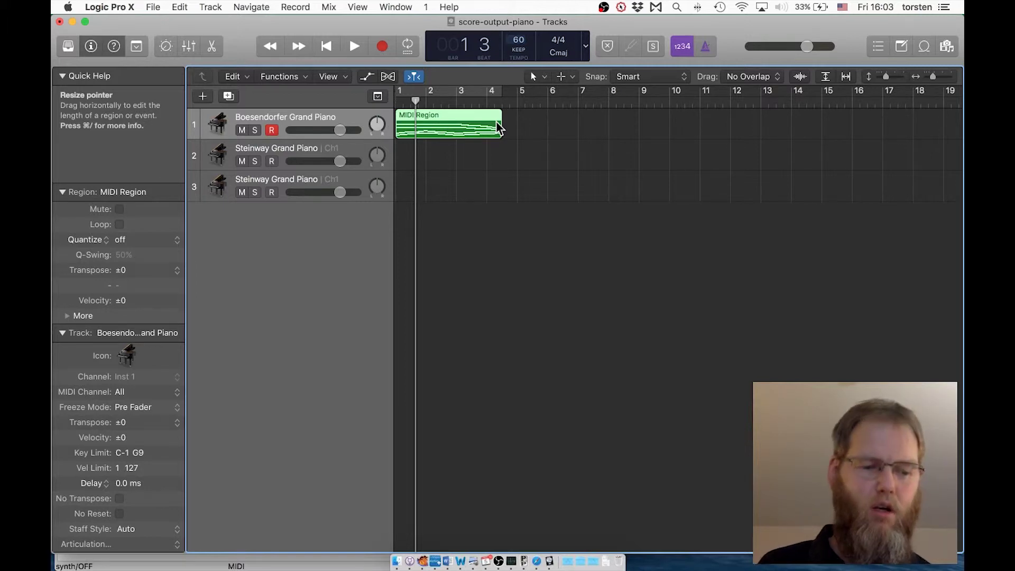
Switch to Safari and bring up the GitHub page of the musicxml-pwgl repository.
key("super+Tab")
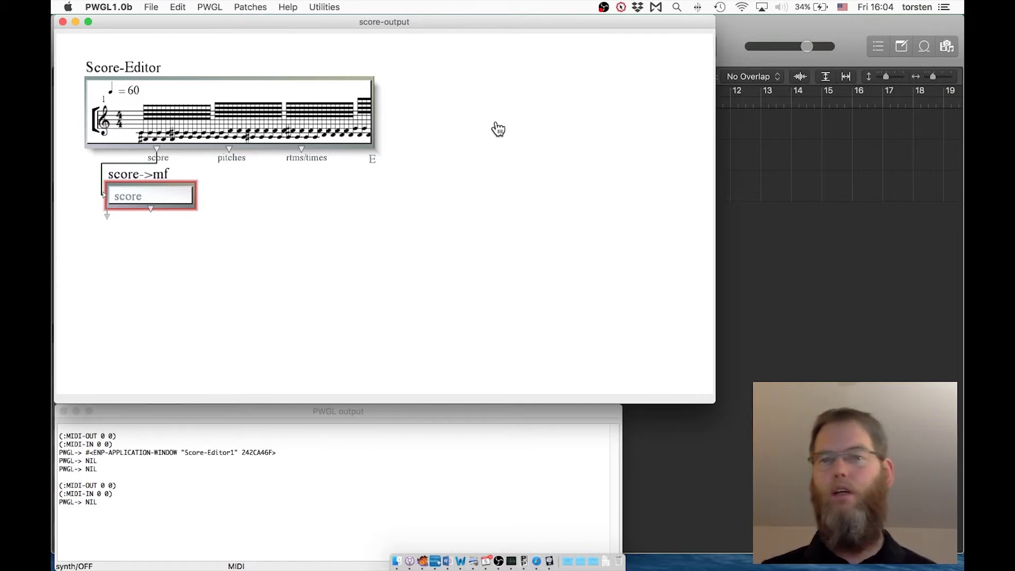
key("super+Tab")
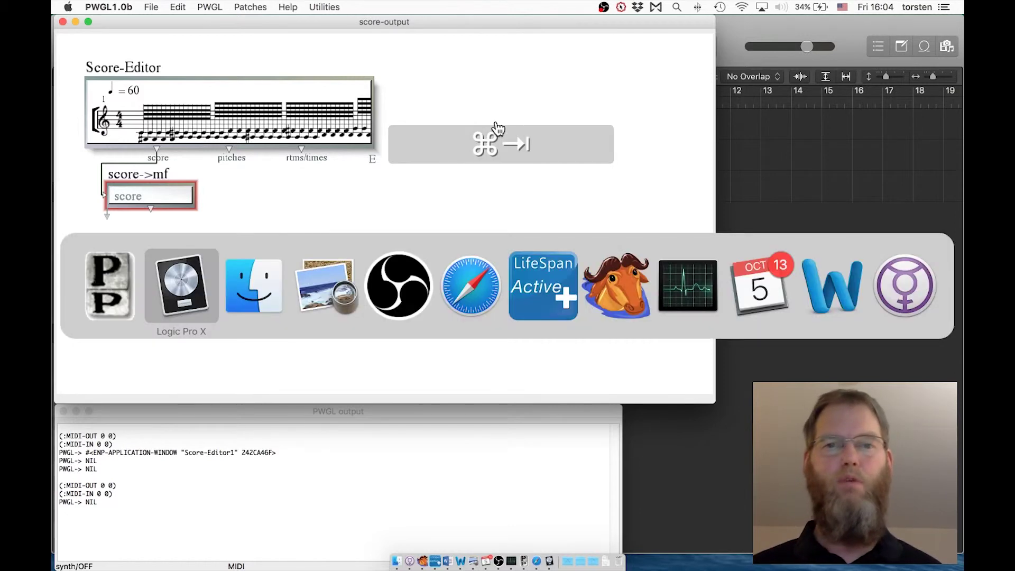
key("super+Tab")
key("super+Tab")
key("super+Tab")
key("super+Tab")
key("super+Tab")
key("super+Tab")
key("super+Tab")
key("super+Tab")
key("super+Tab")
key("super+Tab")
key("super+Tab")
key("super+Tab")
key("super+Tab")
key("super+Tab")
key("super+Tab")
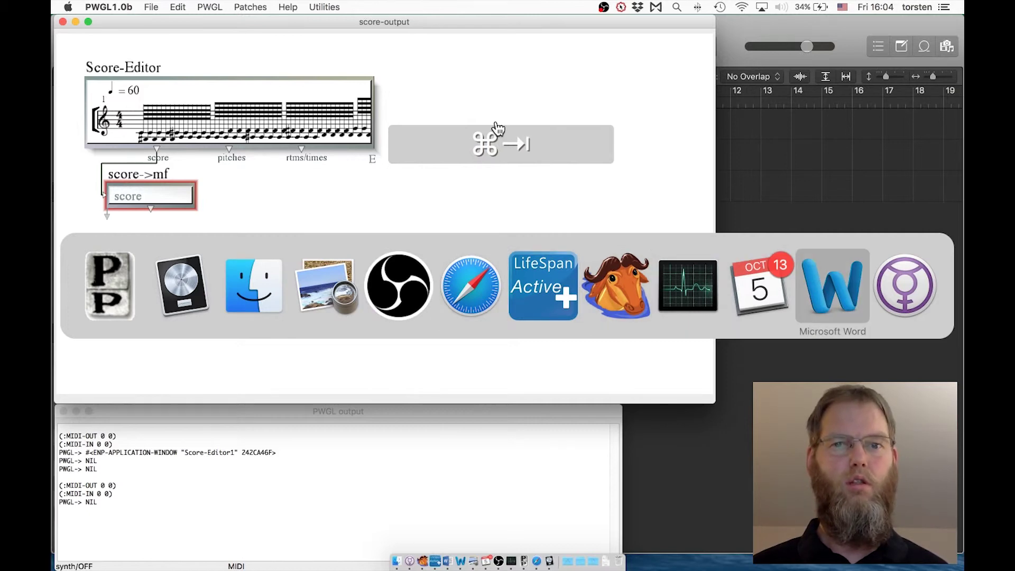
key("super+Tab")
key("super+Tab")
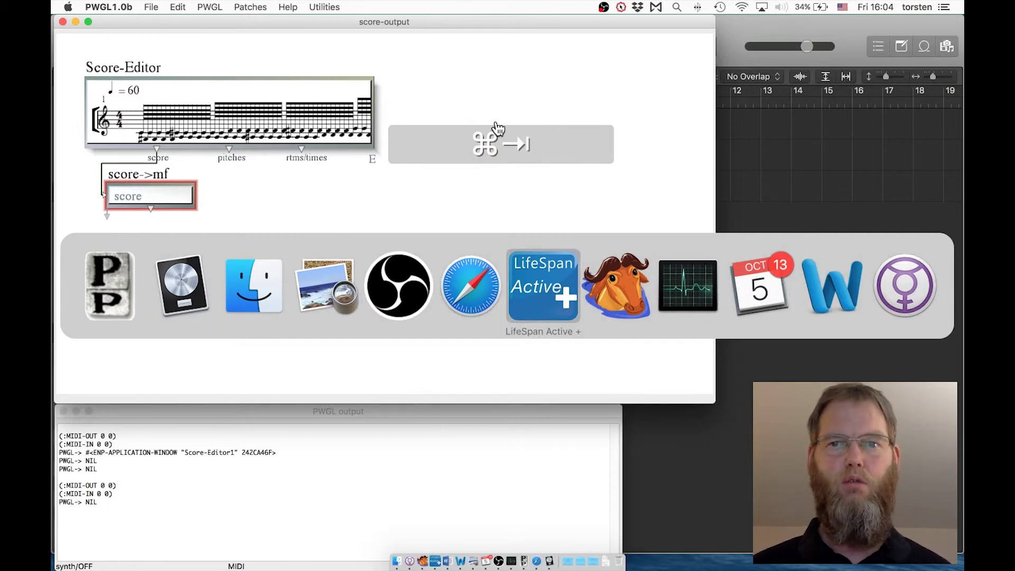
left_click(478, 285)
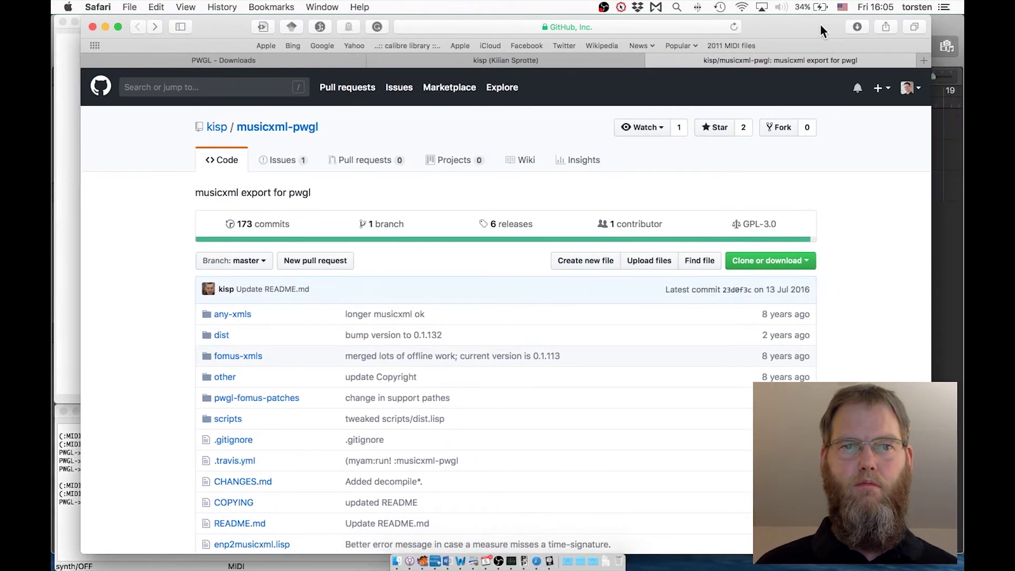
left_click_drag(819, 24, 825, 19)
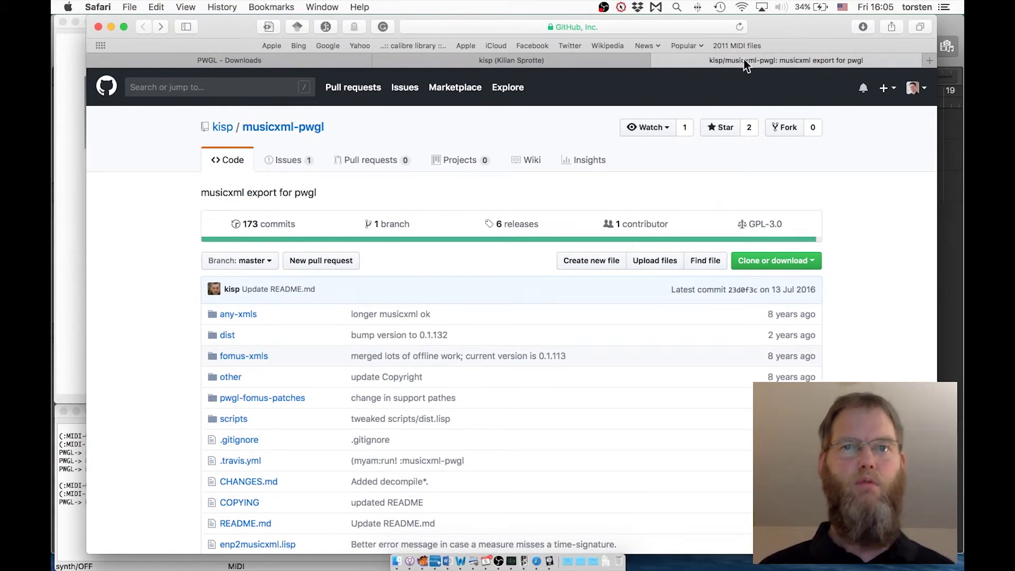
Examine the full web address and the download option of the musicxml-pwgl repository up close.
left_click(559, 27)
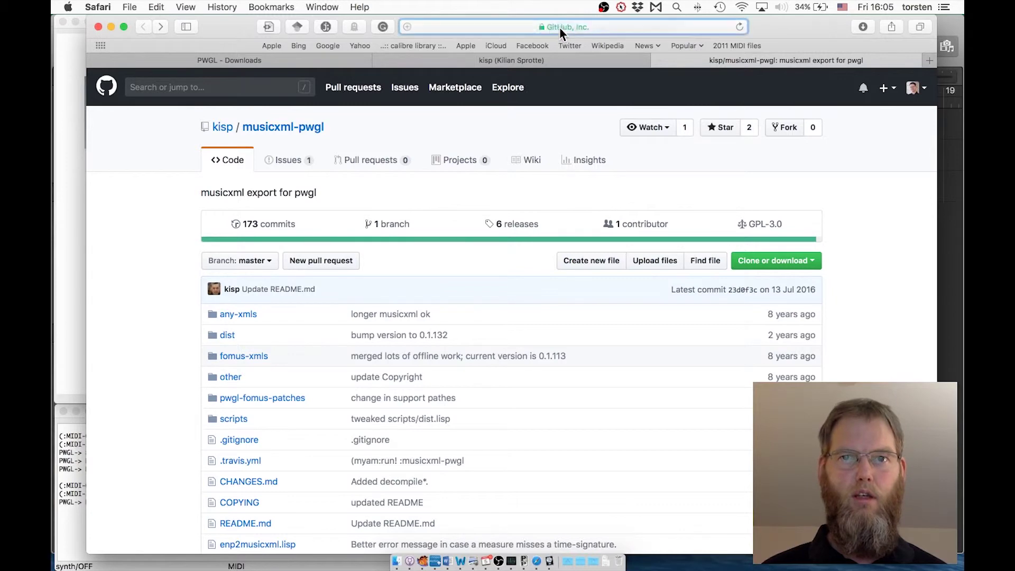
key("alt+super+8")
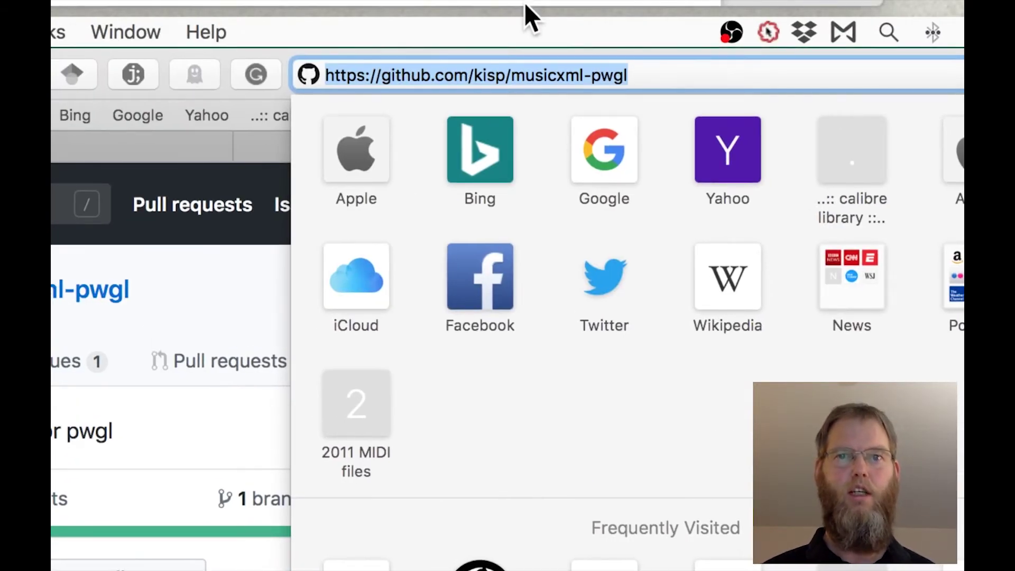
key("Return")
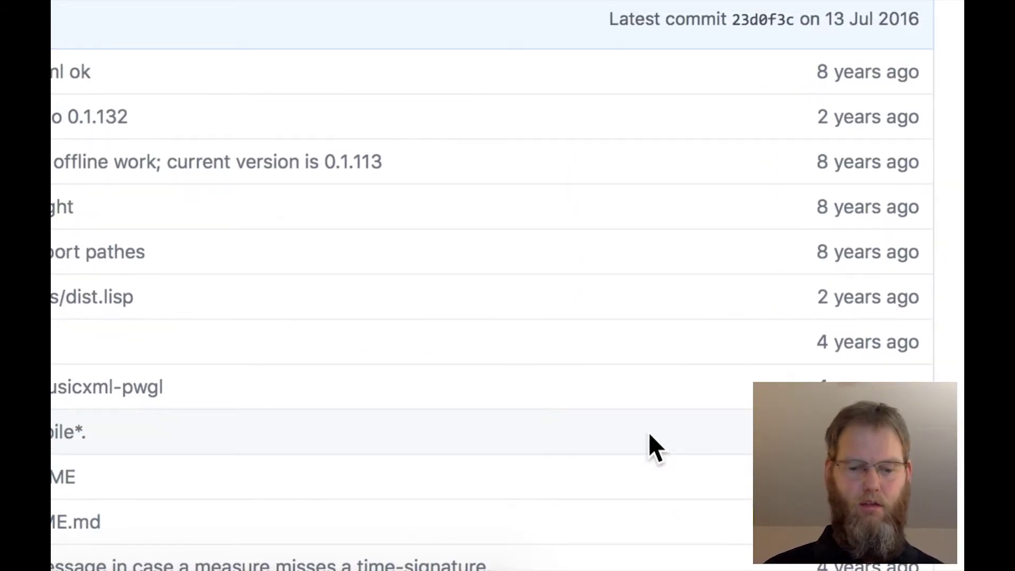
key("alt+super+8")
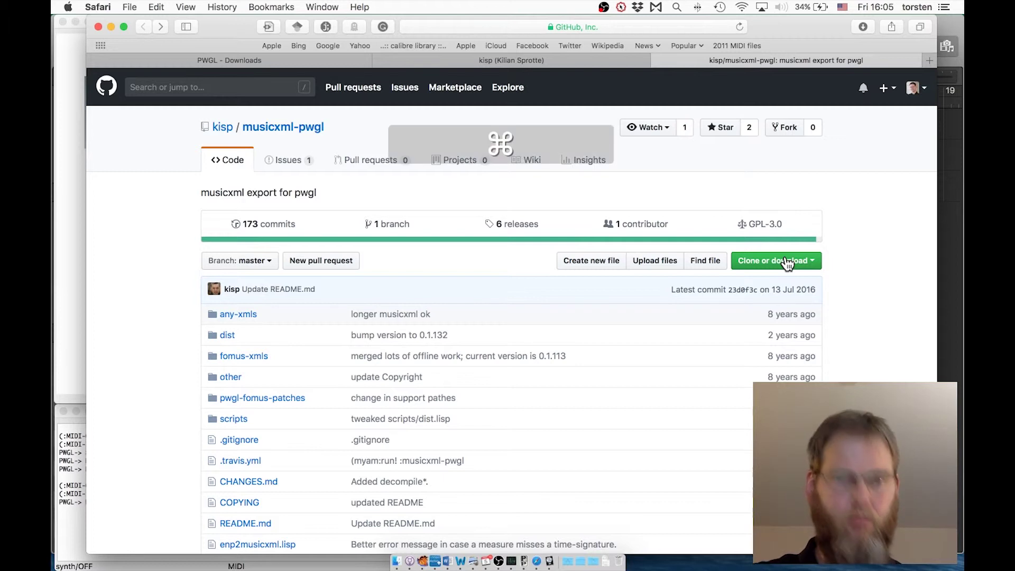
key("super+grave")
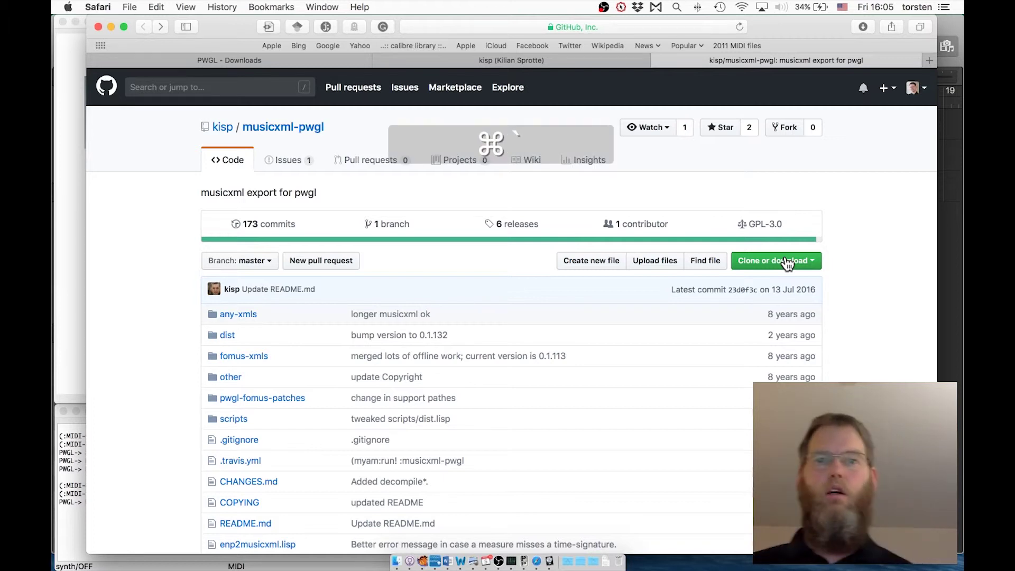
Switch to PWGL and load the musicxml-pwgl user library.
left_click(66, 200)
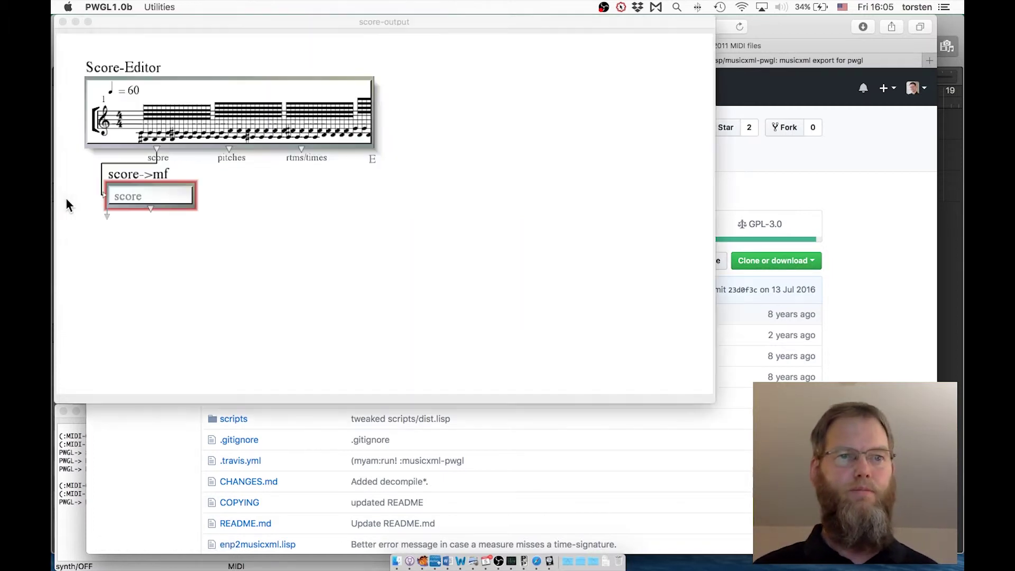
right_click(499, 165)
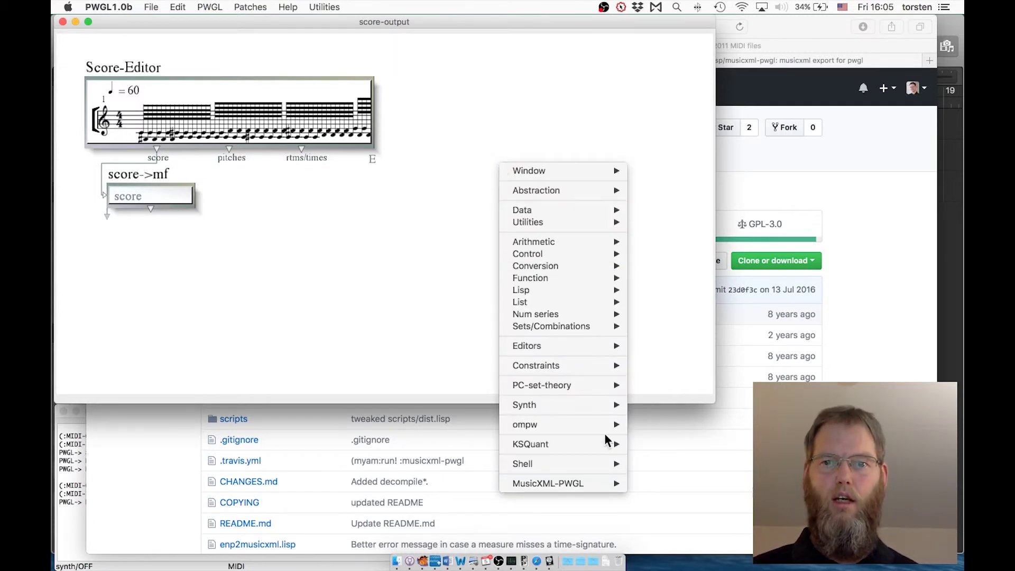
left_click(375, 249)
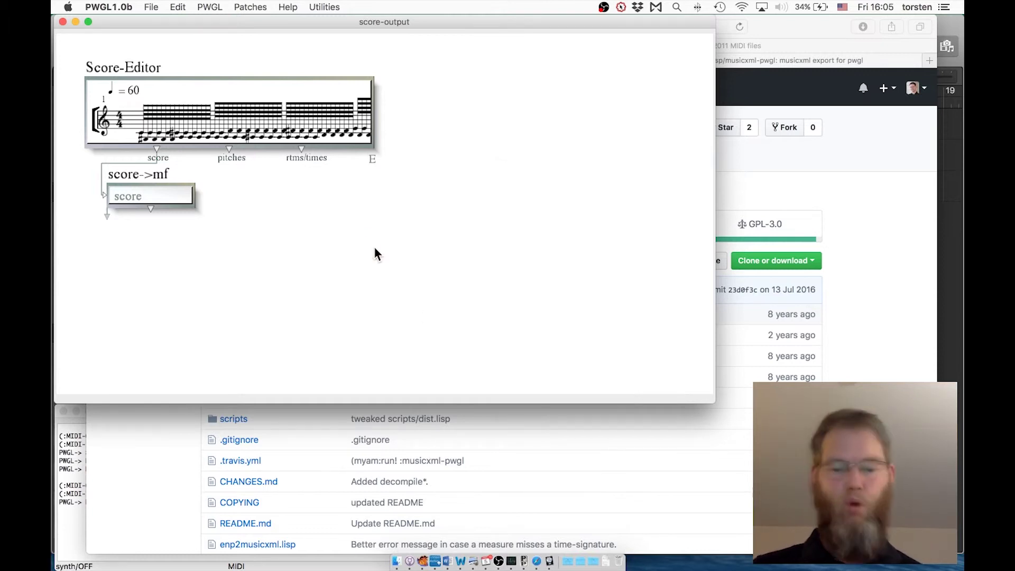
key("super")
key("super+u")
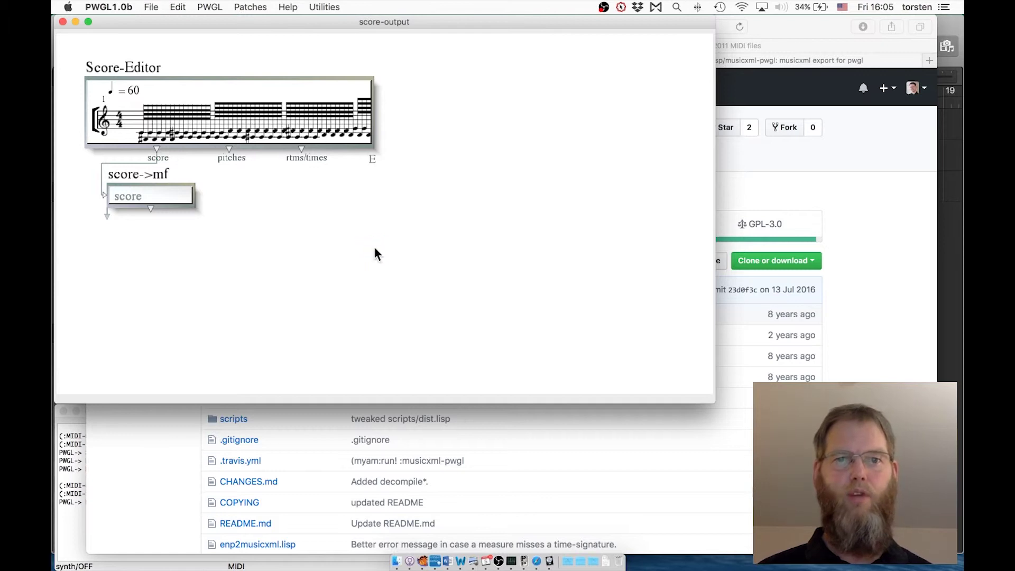
scroll(375, 248, "down", 5)
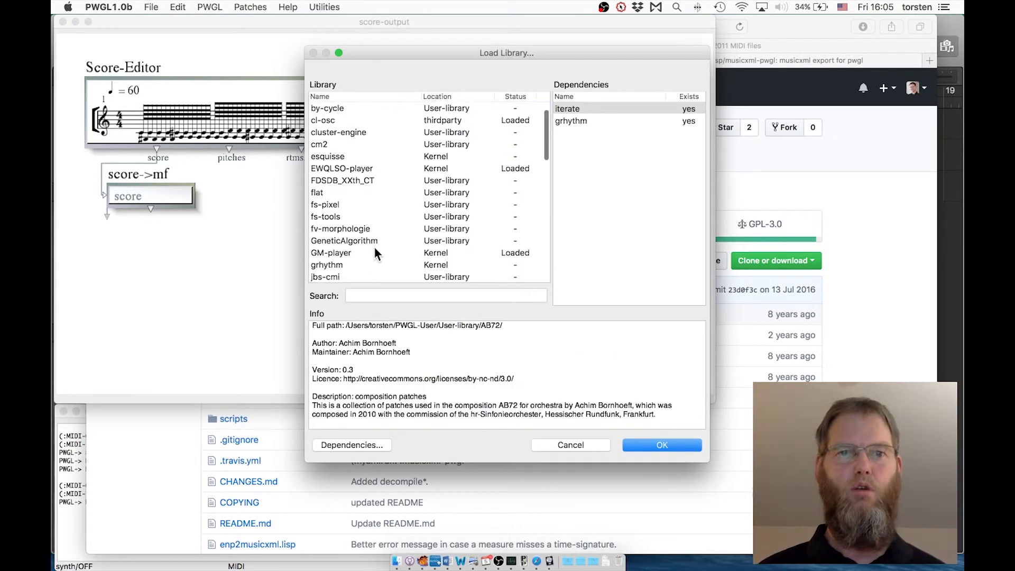
scroll(374, 254, "down", 5)
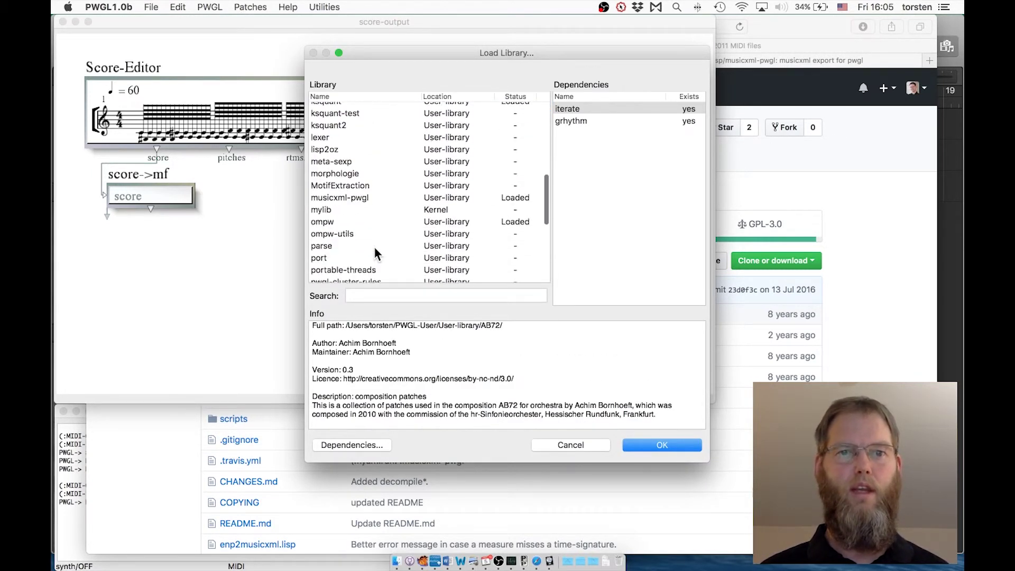
left_click(366, 211)
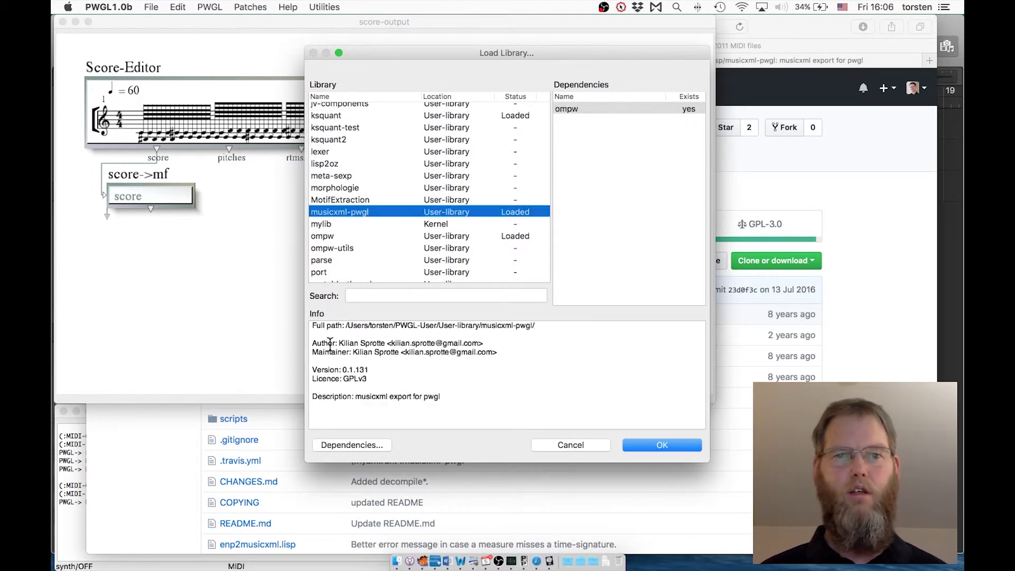
left_click(673, 444)
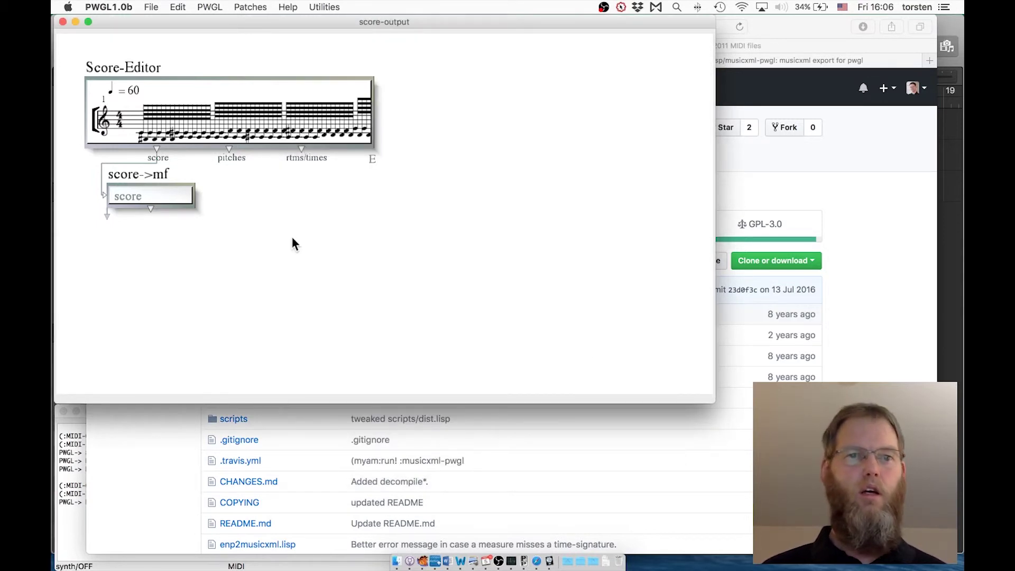
Replace the score->mf box with an export-musicxml box connected to the Score-Editor's score output.
right_click(292, 239)
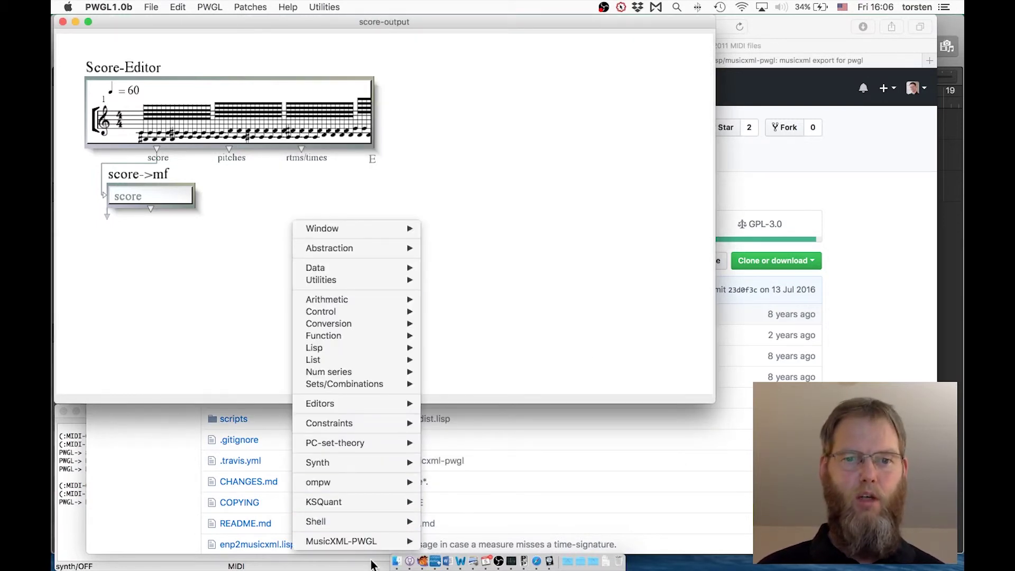
mouse_move(368, 545)
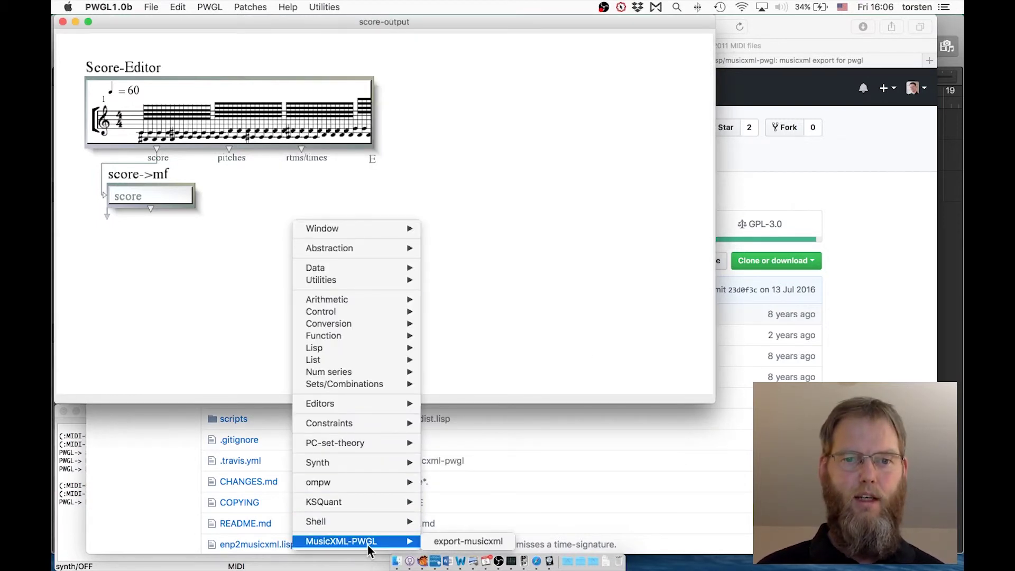
left_click(482, 541)
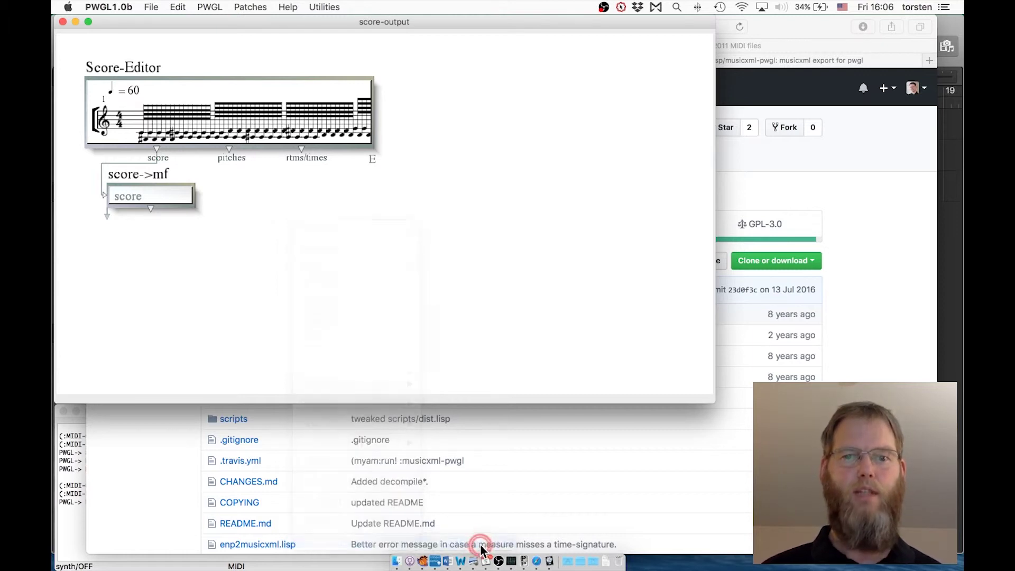
left_click(131, 172)
key("BackSpace")
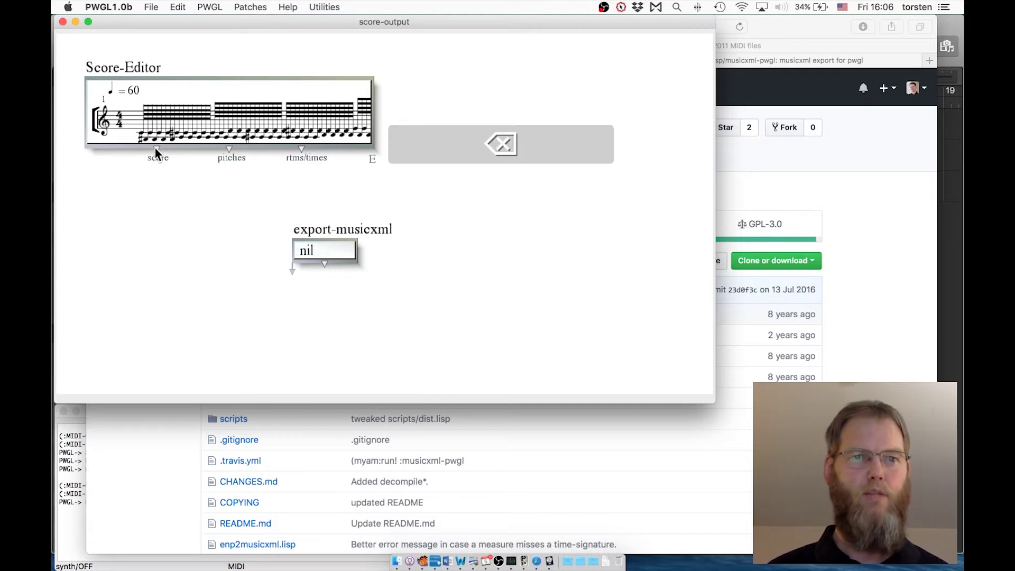
left_click_drag(156, 149, 134, 173)
left_click(308, 282)
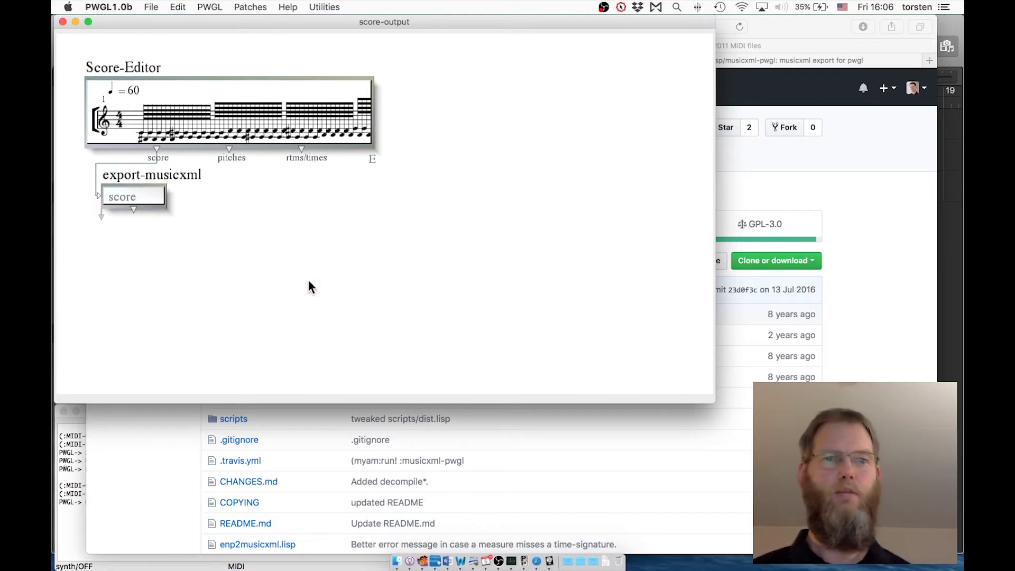
Evaluate the export-musicxml box and save the score as score output.xml in the tmp folder, replacing the existing file.
left_click(182, 175)
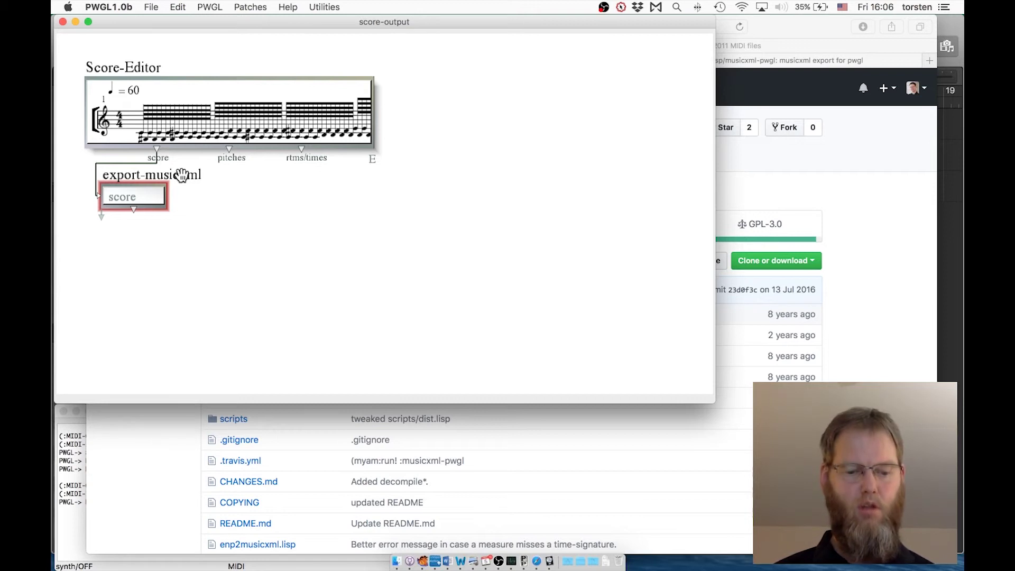
key("v")
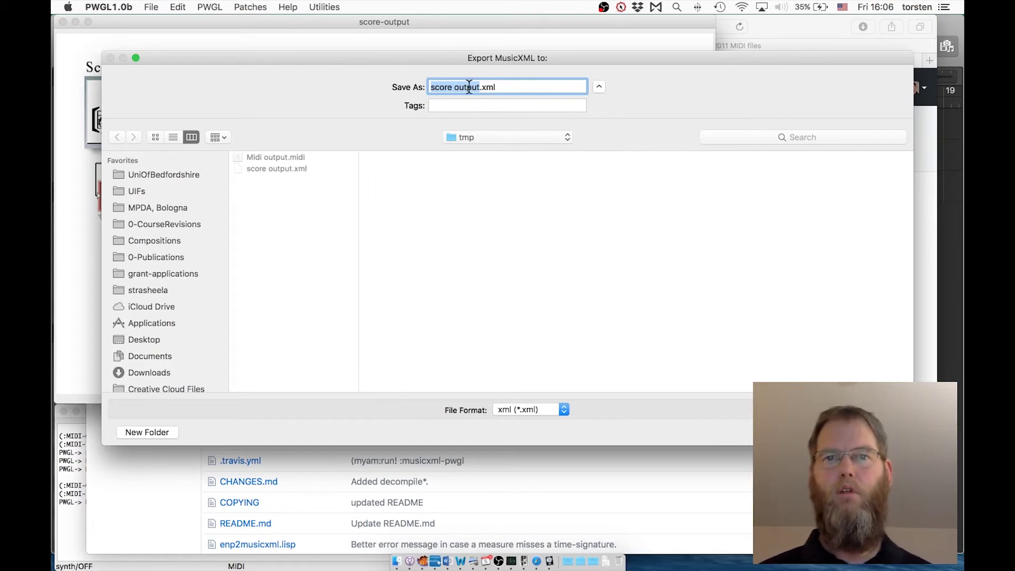
double_click(488, 87)
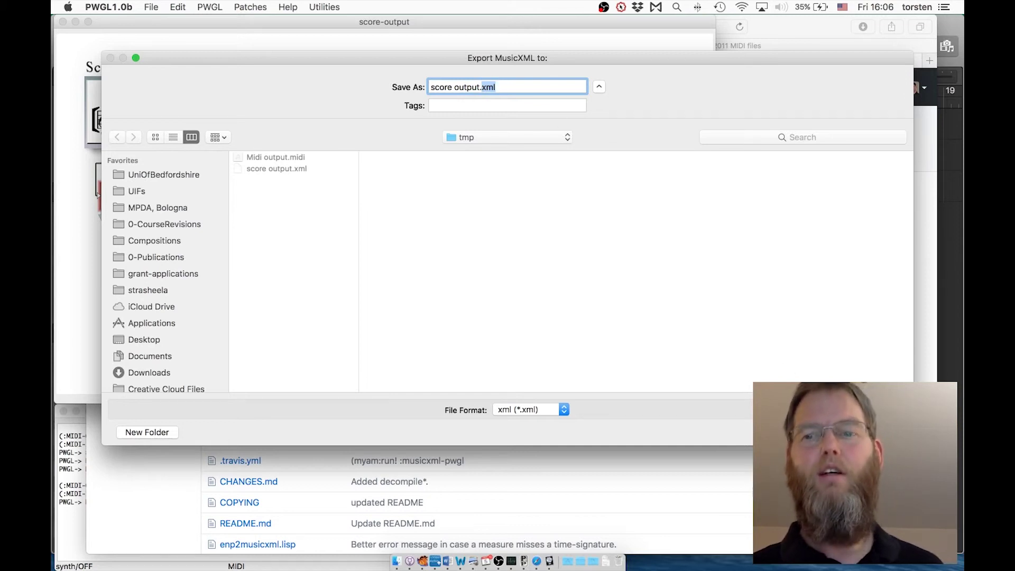
key("Return")
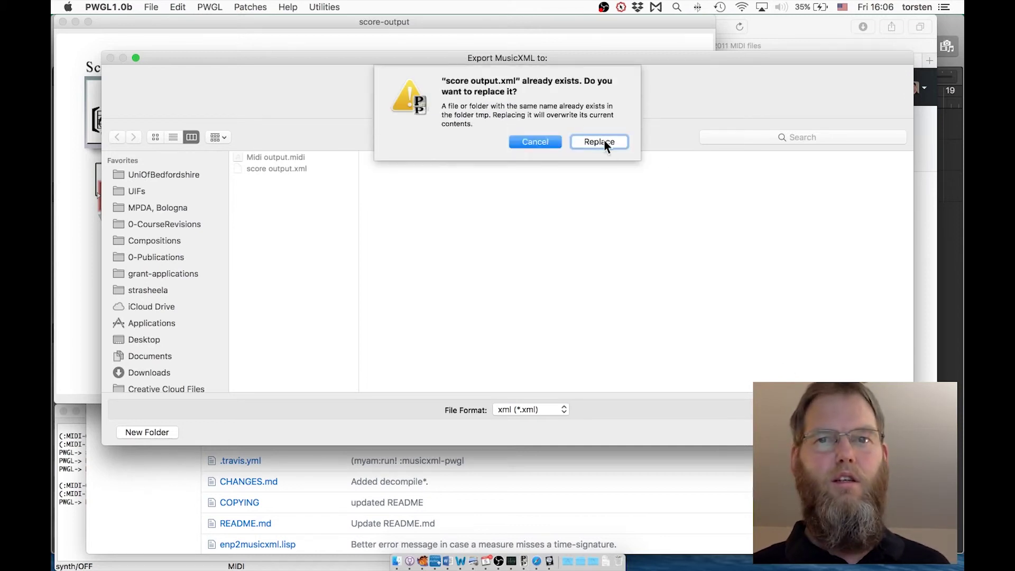
left_click(599, 142)
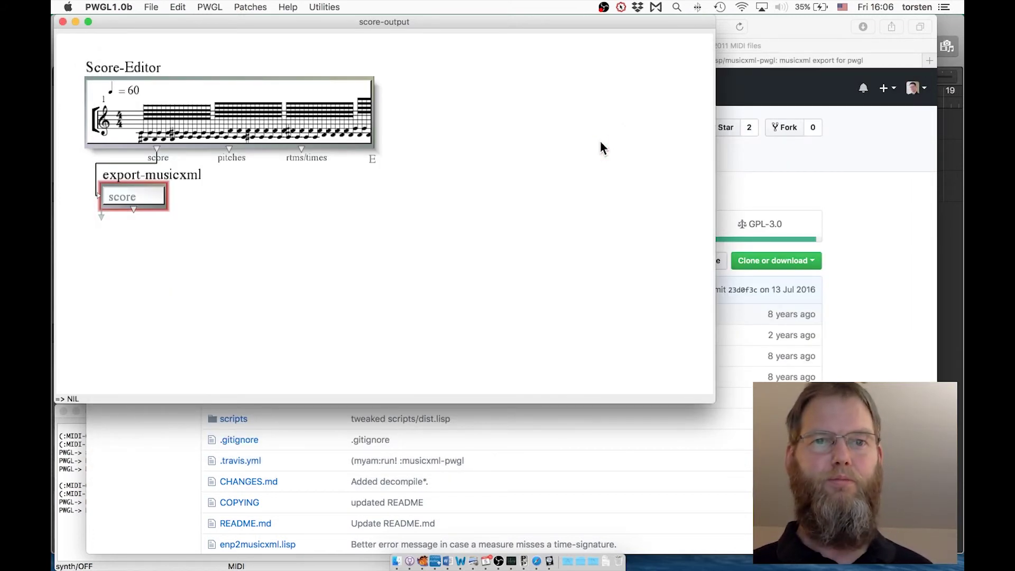
Switch to Finder, open score output.xml with MuseScore 2 to view the exported notation, and quit MuseScore.
key("super+Tab")
key("super+Tab")
key("super+Tab")
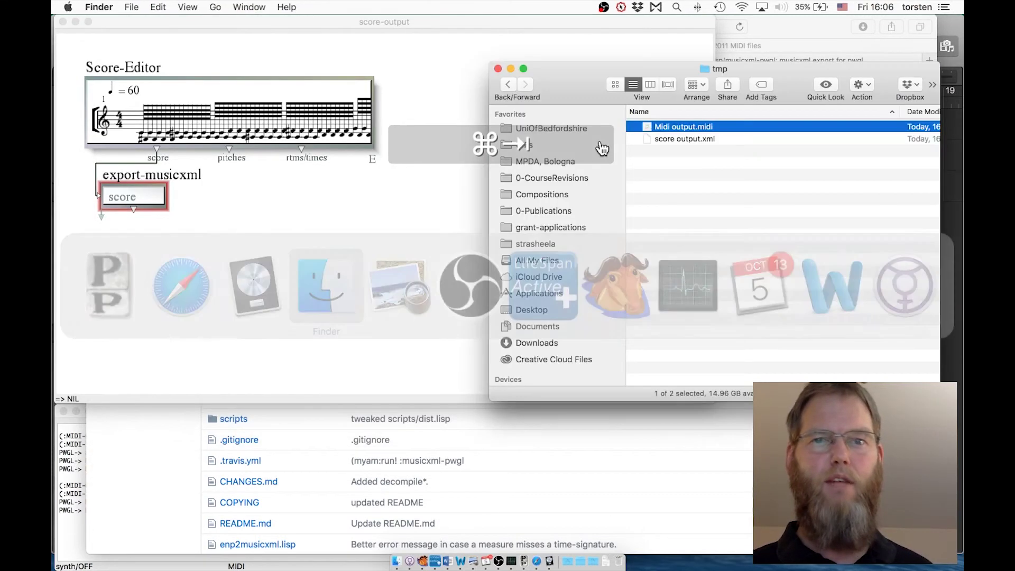
left_click(715, 192)
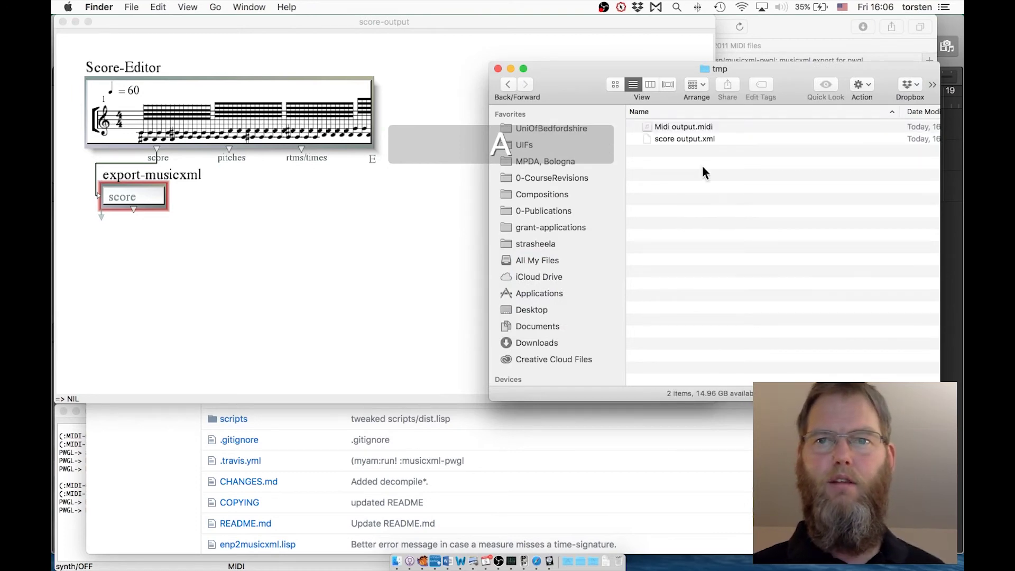
right_click(689, 142)
mouse_move(703, 161)
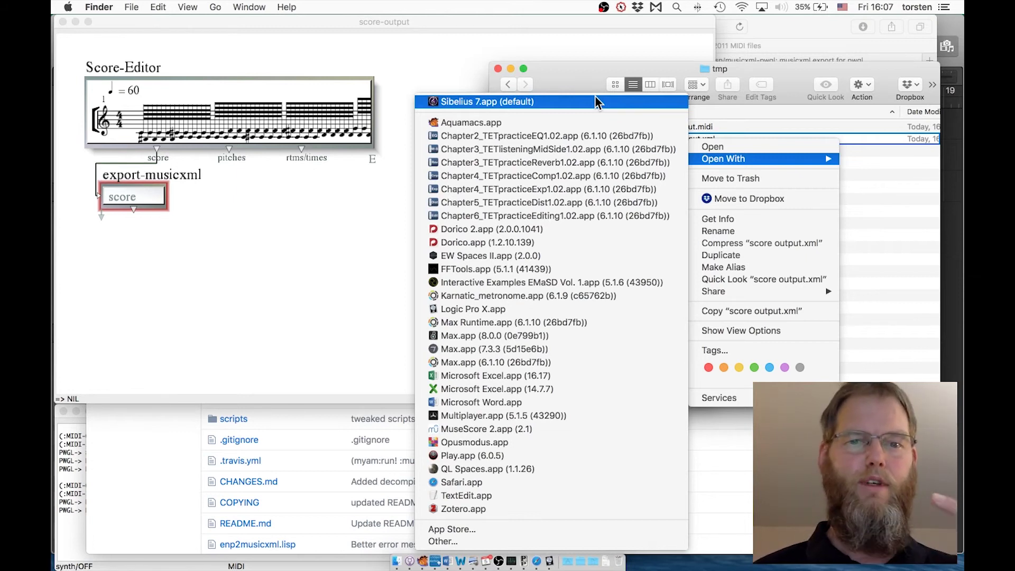
left_click(613, 429)
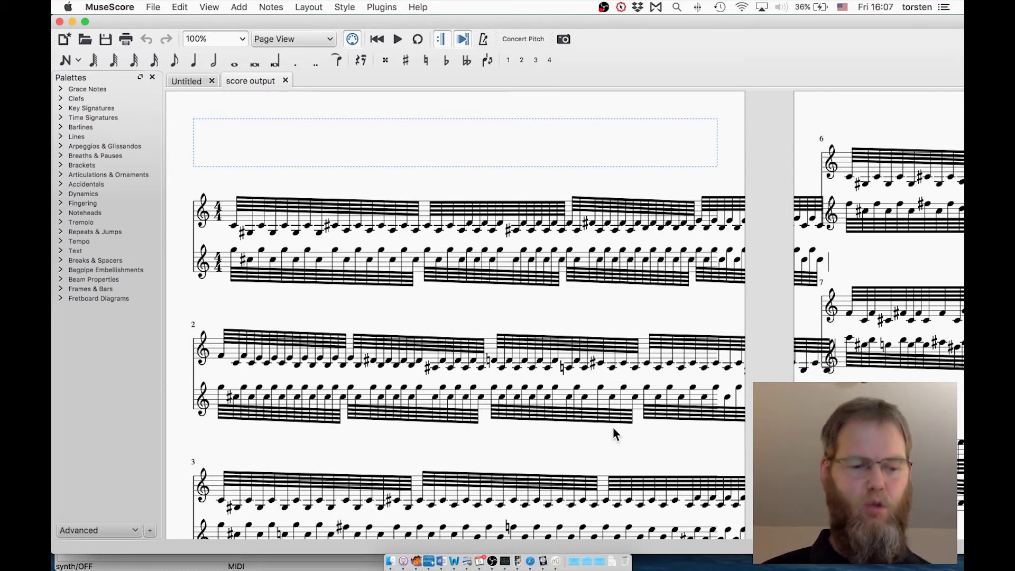
key("super+q")
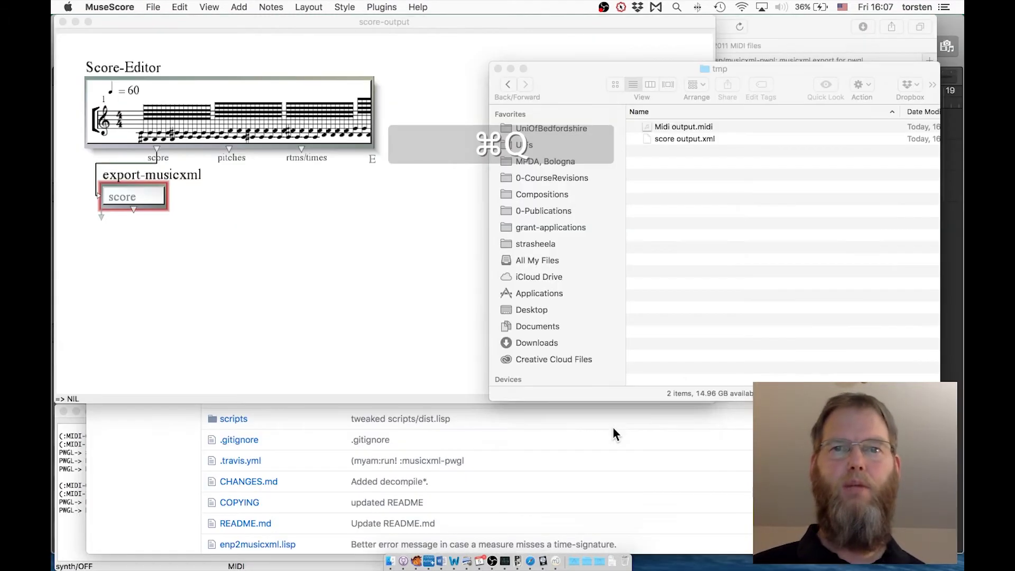
Open score output.xml from Finder in Sibelius 7, accepting the default MusicXML import options.
left_click(678, 140)
right_click(676, 138)
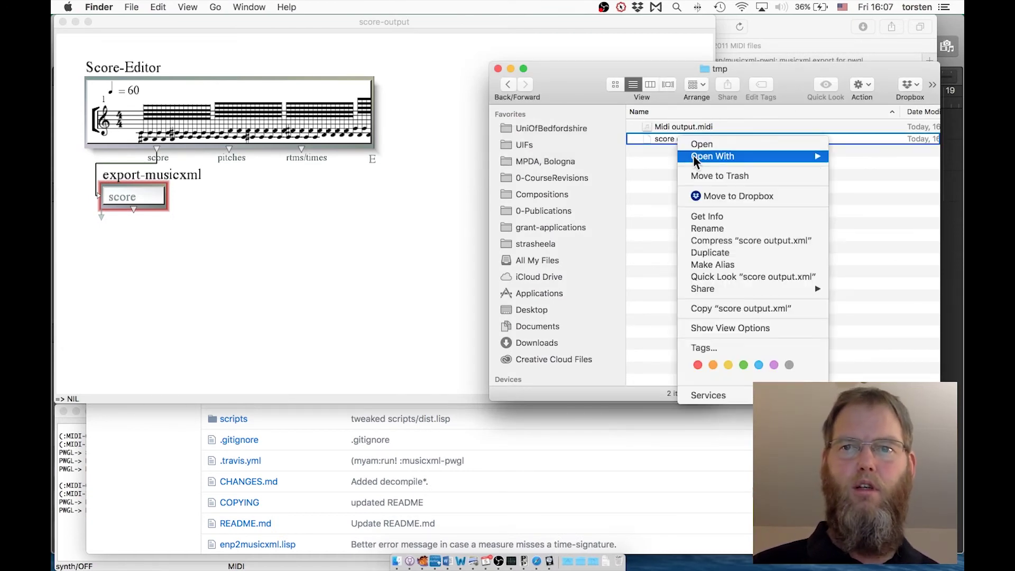
left_click(557, 105)
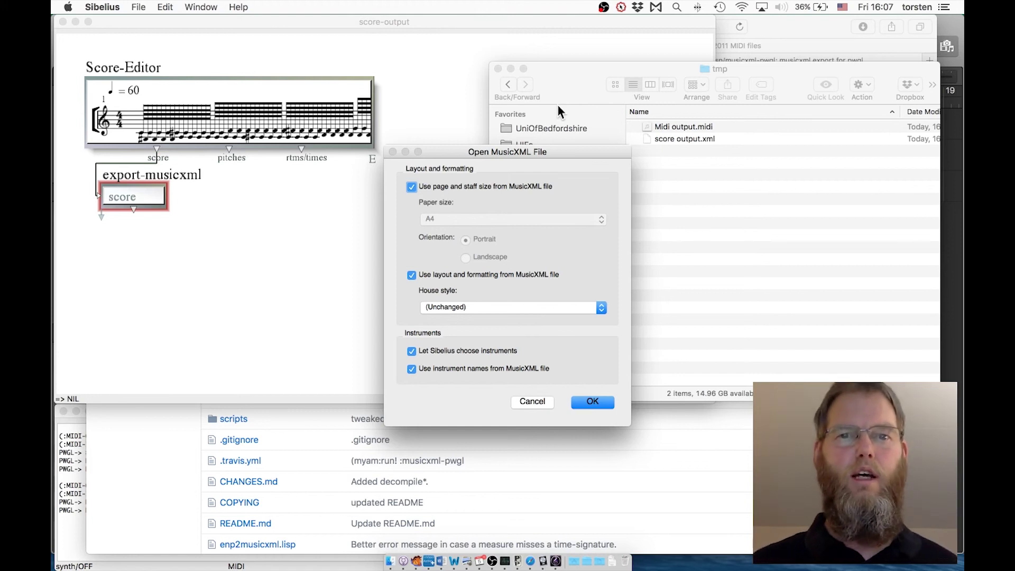
key("Return")
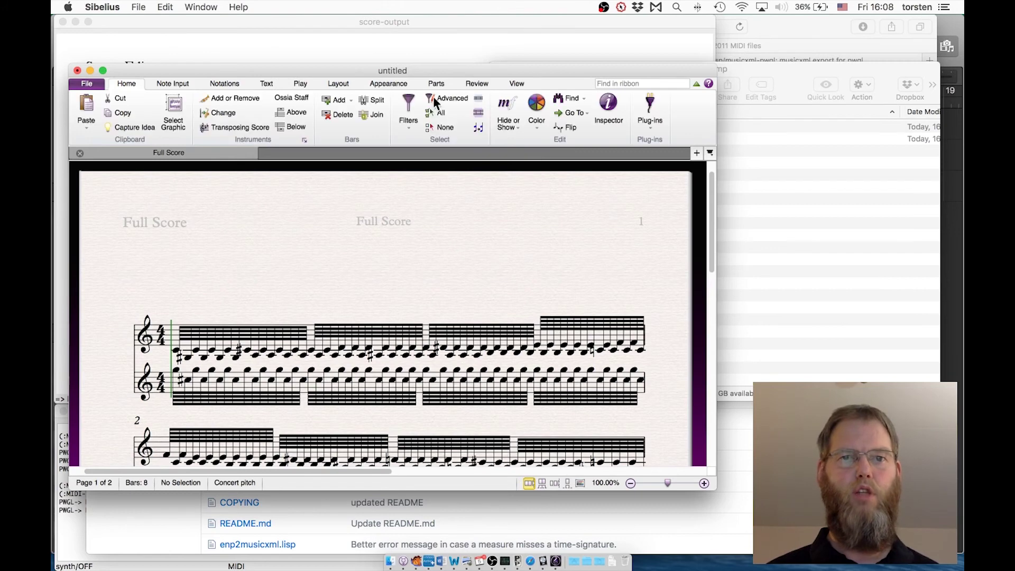
Move and enlarge the Sibelius score window and look over the imported notation on the first page.
left_click_drag(392, 71, 401, 21)
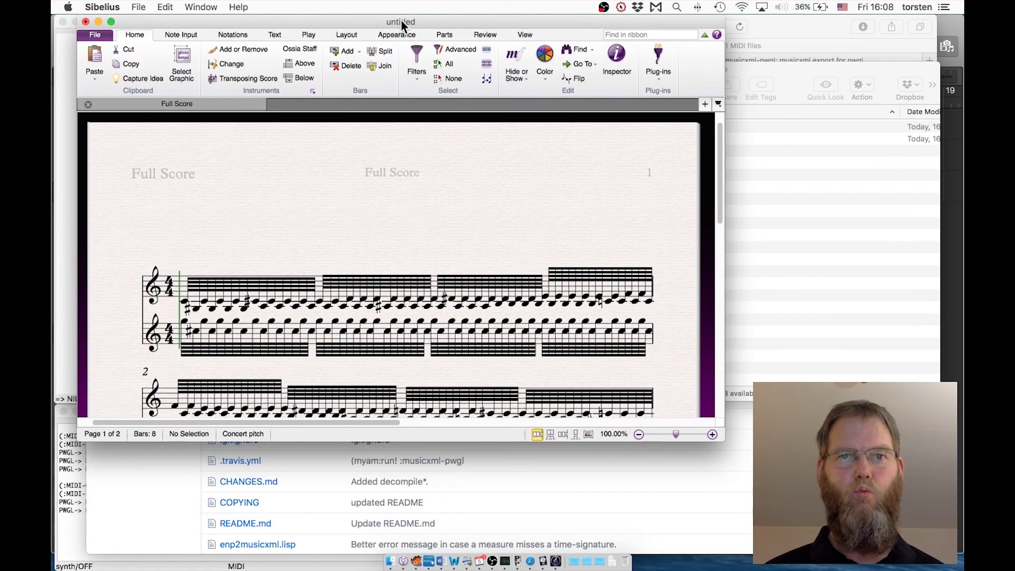
left_click_drag(720, 438, 742, 549)
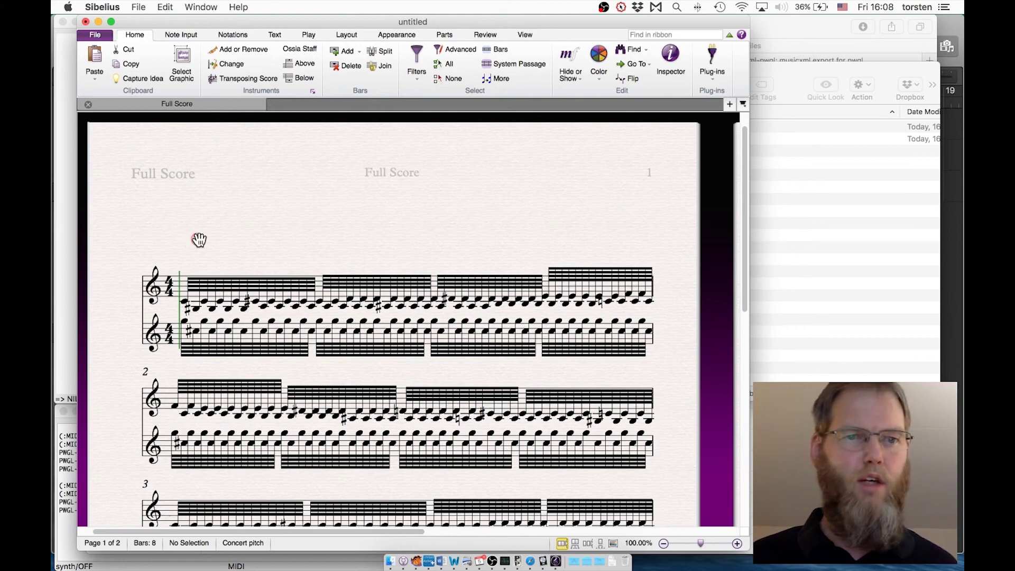
left_click_drag(198, 239, 329, 301)
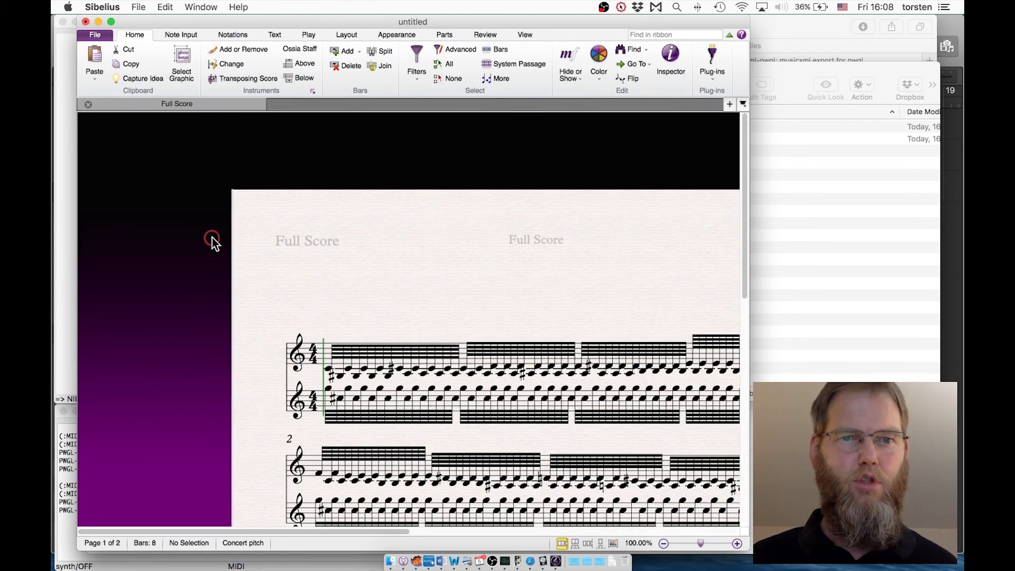
scroll(79, 177, "right", 5)
scroll(79, 178, "down", 2)
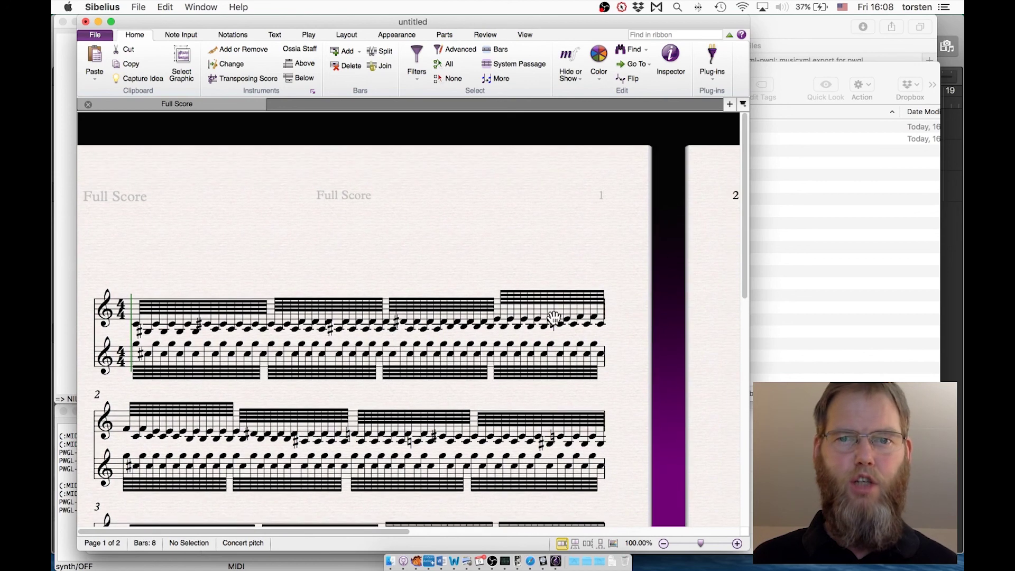
scroll(554, 317, "down", 2)
scroll(553, 317, "right", 2)
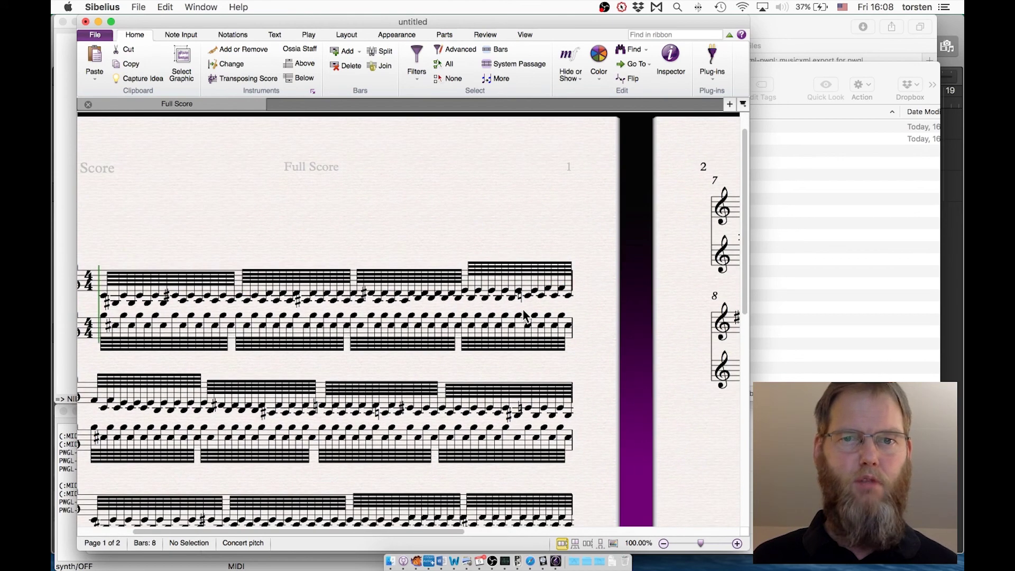
scroll(492, 288, "left", 4)
scroll(460, 259, "down", 2)
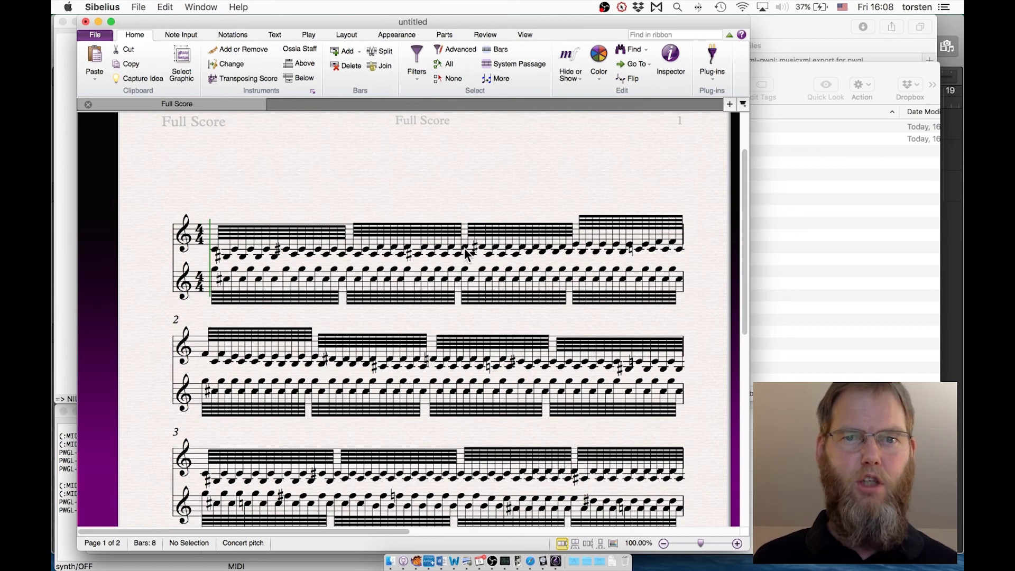
Try raising the upper-staff note at bar 1, beat 3 to E4 and lowering it back to D4.
left_click(465, 249)
key("Up")
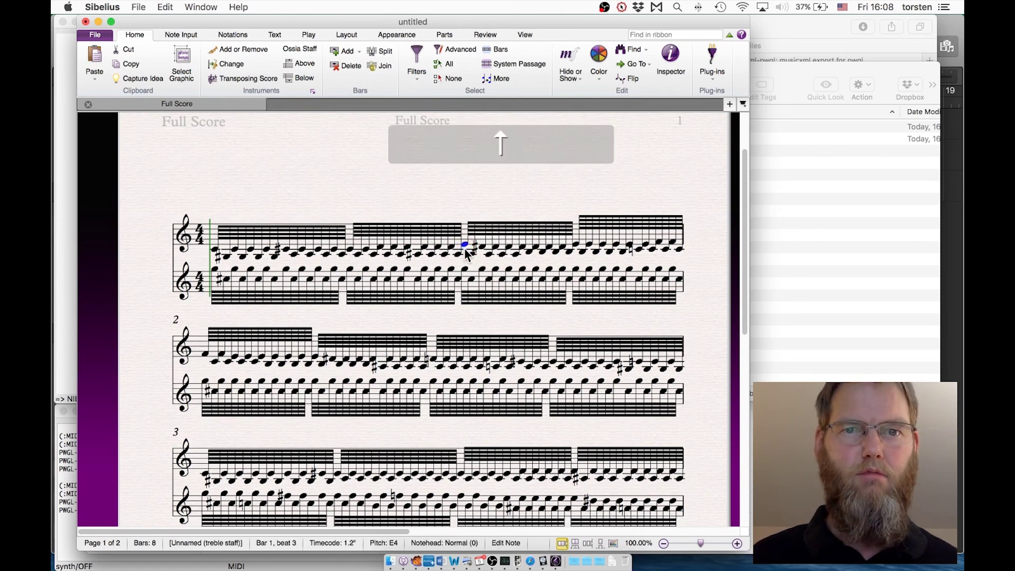
key("Down")
key("Down")
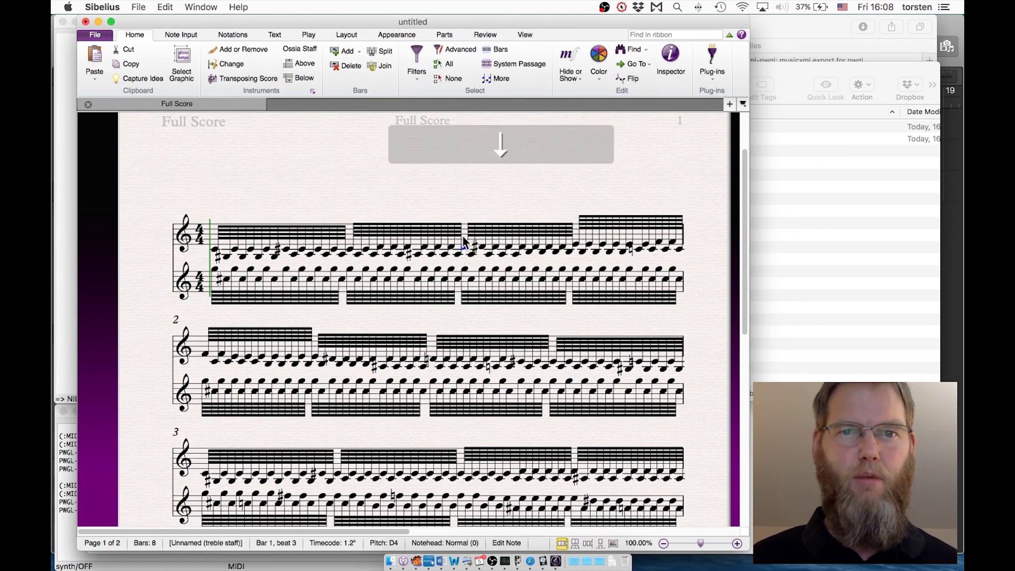
Select the whole first bar of the upper staff and try shifting its notes up and back down.
left_click(464, 239)
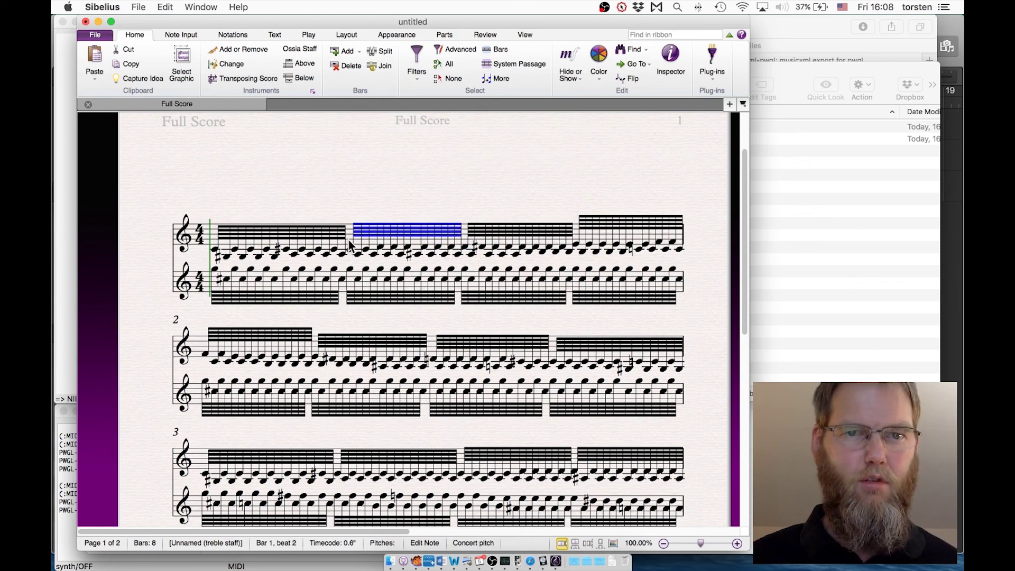
left_click(349, 241)
key("Up")
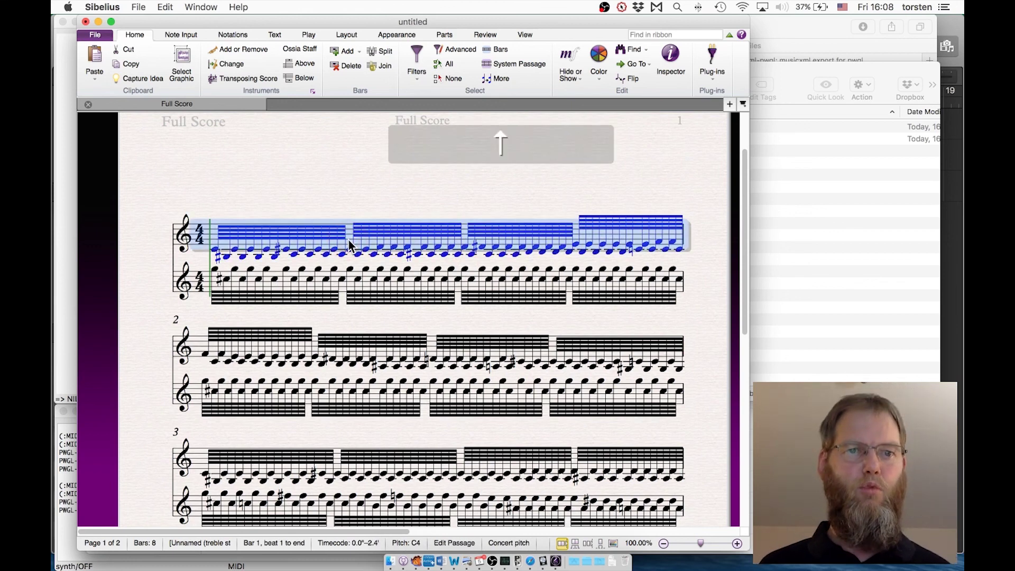
key("Down")
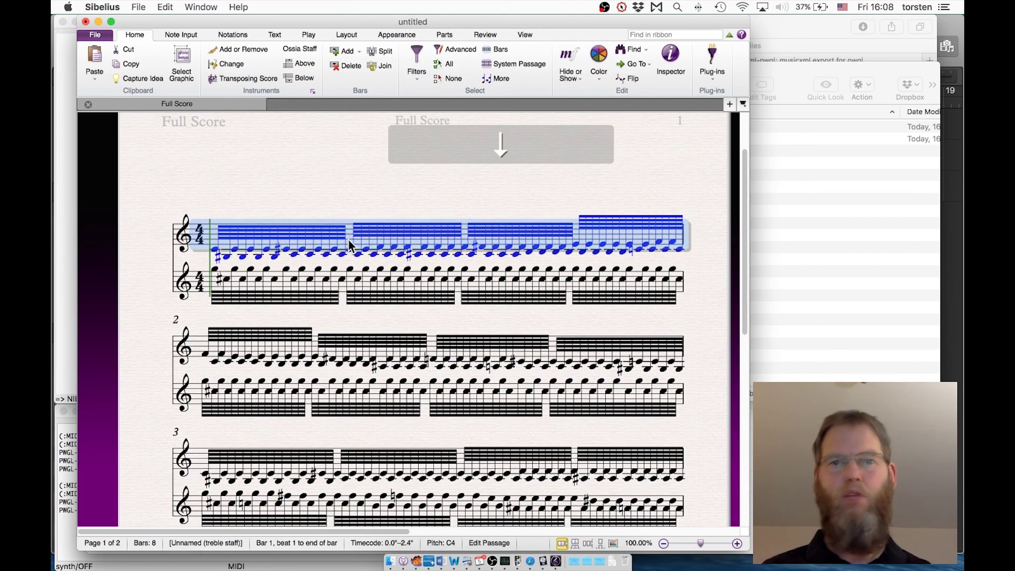